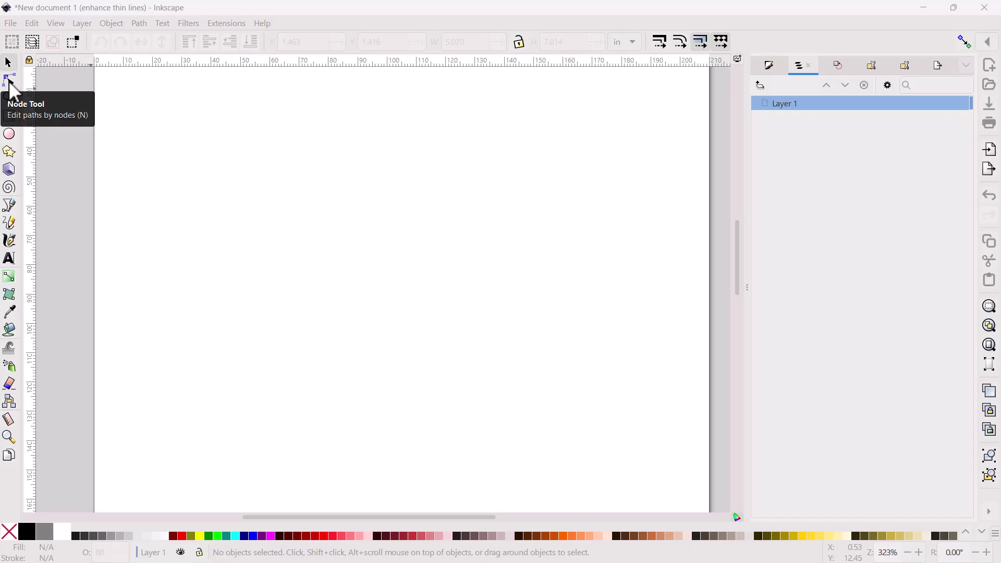
Draw a rectangle about 64 × 62 mm in the upper-left part of the page.
left_click(12, 86)
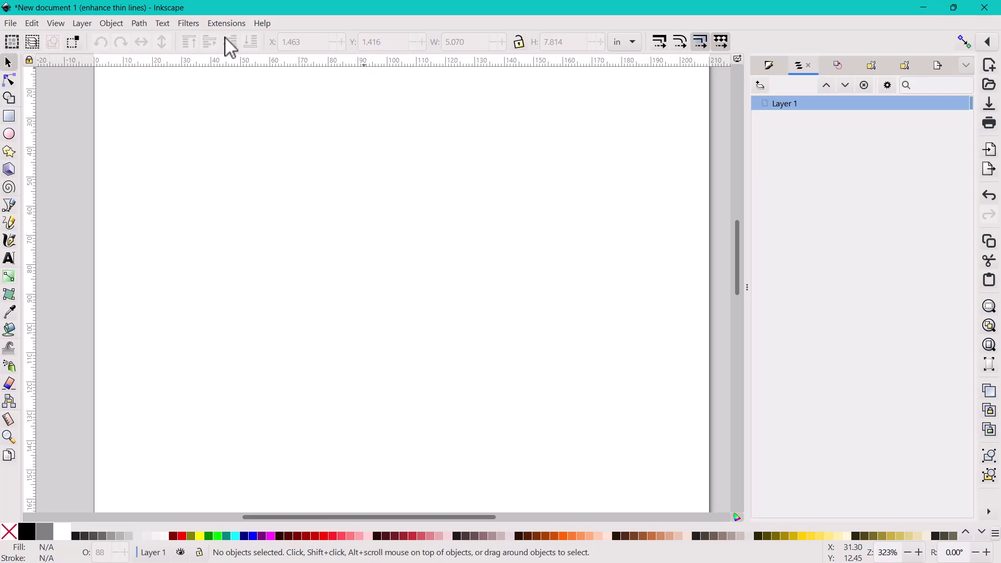
left_click(9, 116)
left_click_drag(187, 96, 374, 276)
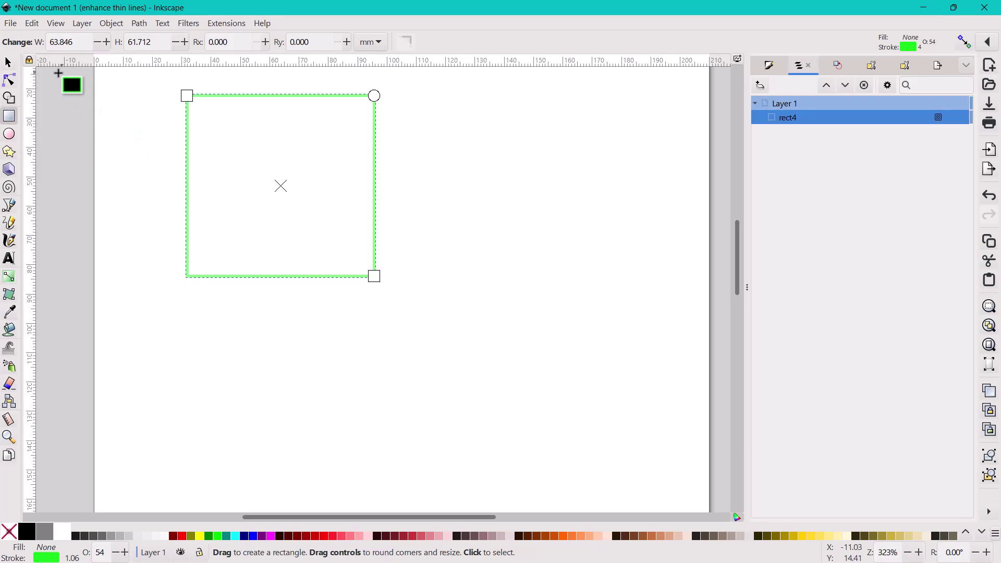
Resize the rectangle freehand with its scale handles to about 2.96 × 2.22 in.
left_click(9, 63)
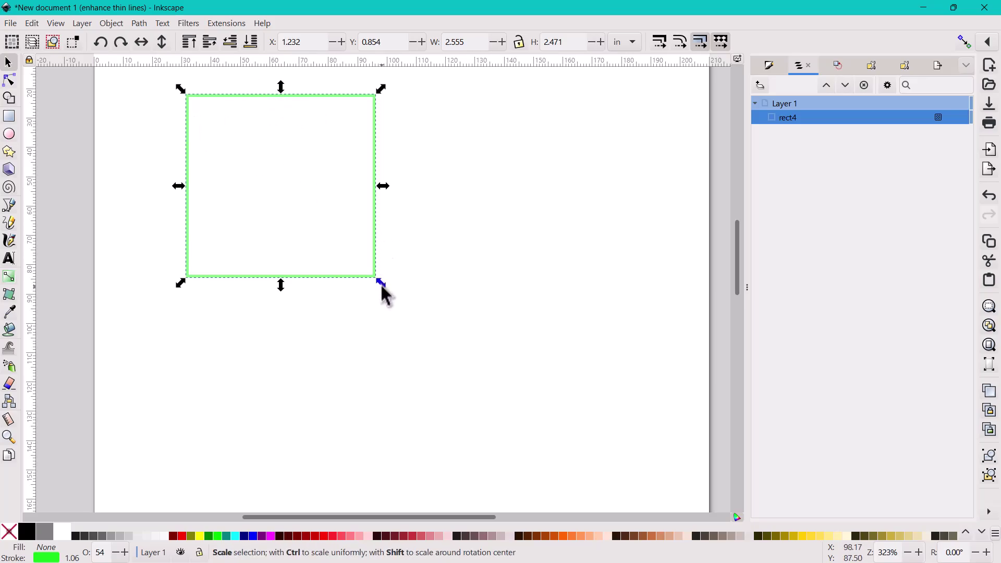
mouse_move(382, 286)
left_mouse_down()
mouse_move(289, 238)
mouse_move(396, 287)
mouse_move(377, 287)
left_mouse_up()
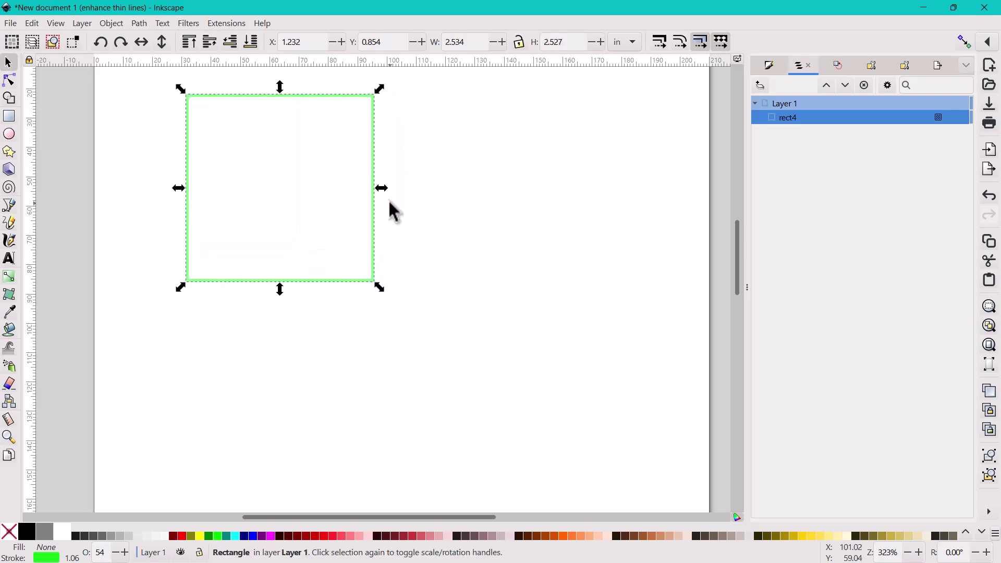
left_click_drag(381, 193, 452, 198)
left_click_drag(315, 288, 290, 294)
left_click_drag(452, 88, 456, 181)
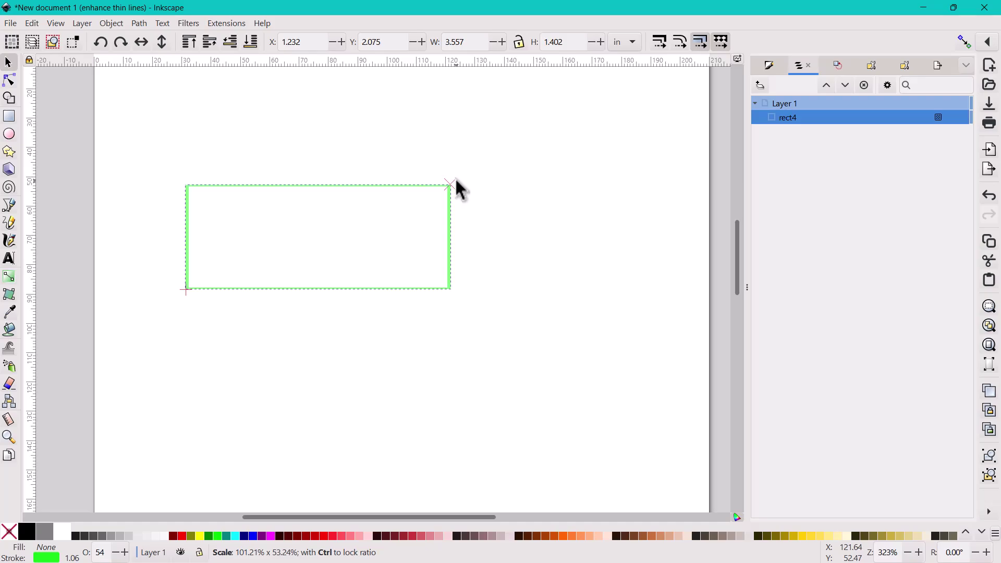
left_click_drag(456, 180, 571, 118)
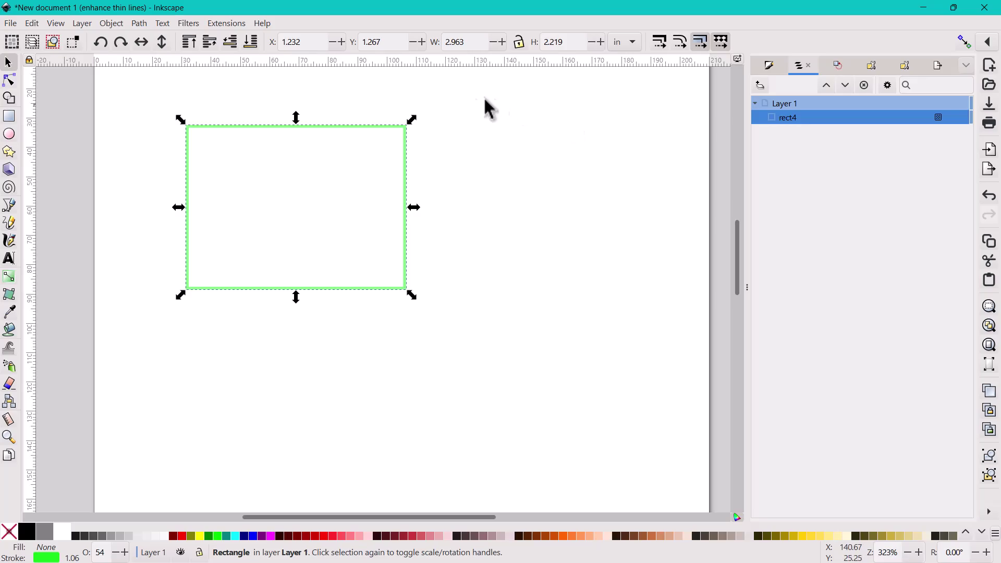
Skew the rectangle very slightly along its right side and rotate it slightly about its centre.
left_click(302, 135)
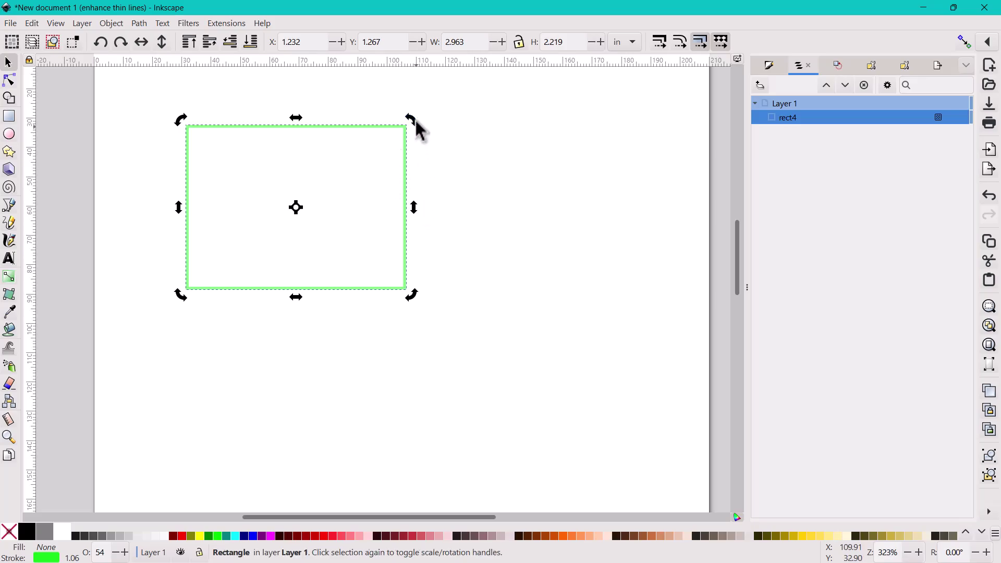
left_click_drag(415, 121, 290, 211)
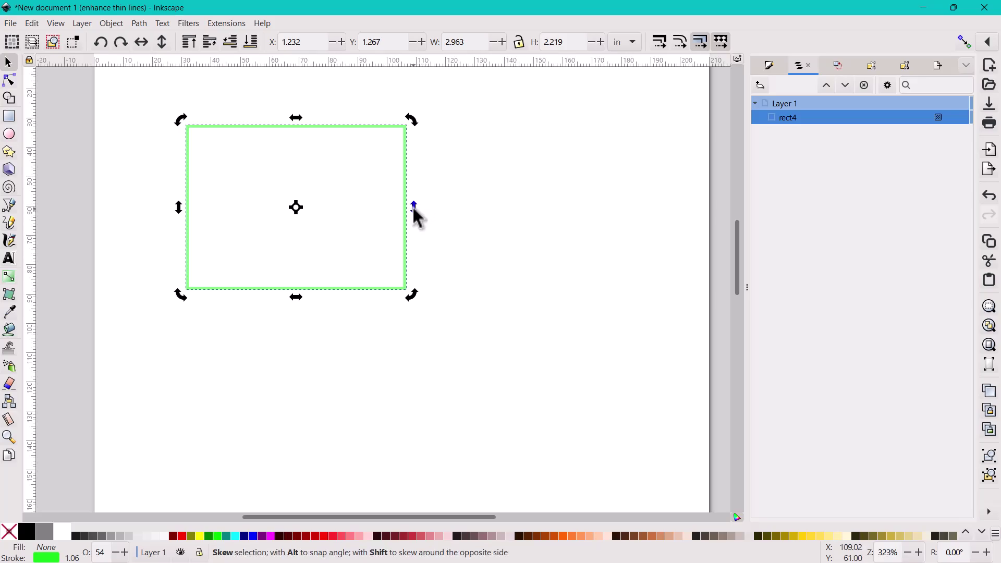
left_click_drag(414, 207, 296, 209)
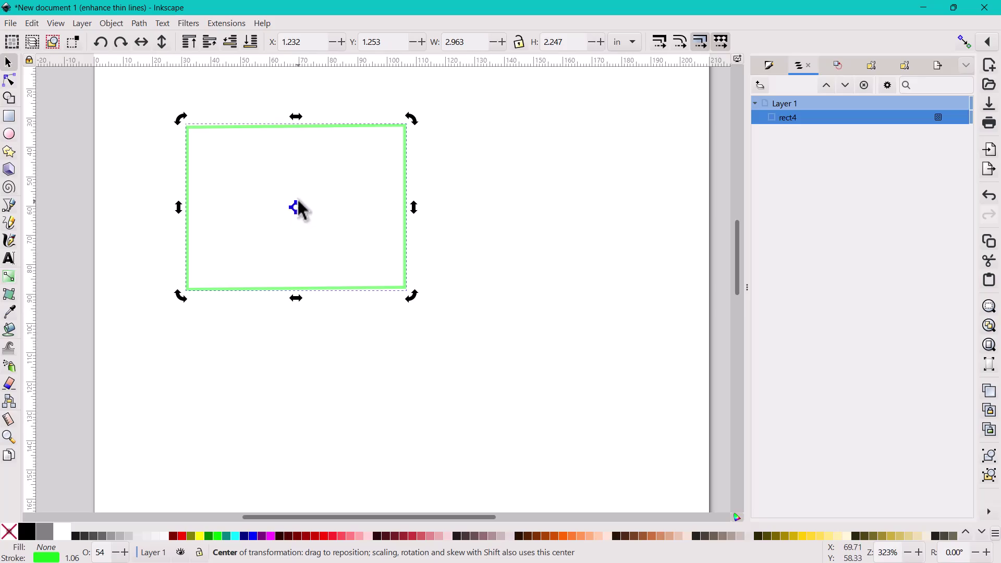
left_click_drag(409, 118, 379, 148)
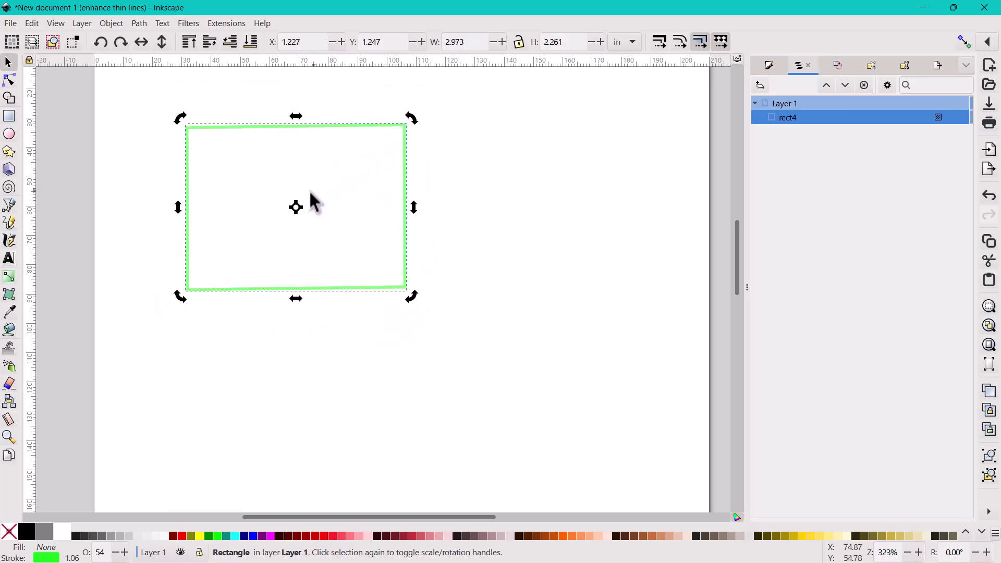
Move the rectangle's rotation centre just outside its right edge and rotate the rectangle slightly around it.
left_click_drag(295, 205, 435, 215)
mouse_move(411, 118)
left_mouse_down()
mouse_move(427, 116)
mouse_move(536, 190)
mouse_move(527, 272)
mouse_move(474, 320)
mouse_move(419, 321)
mouse_move(340, 249)
mouse_move(351, 163)
mouse_move(417, 135)
left_mouse_up()
Move the rotation centre back to the middle of the rectangle and undo that move.
left_click_drag(437, 214, 290, 208)
key("ctrl+z")
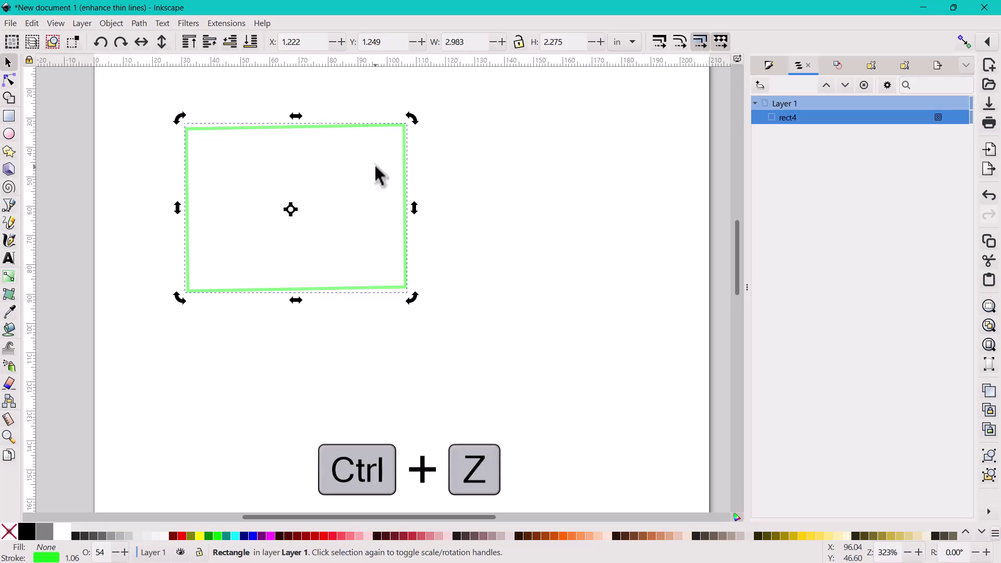
left_click(32, 24)
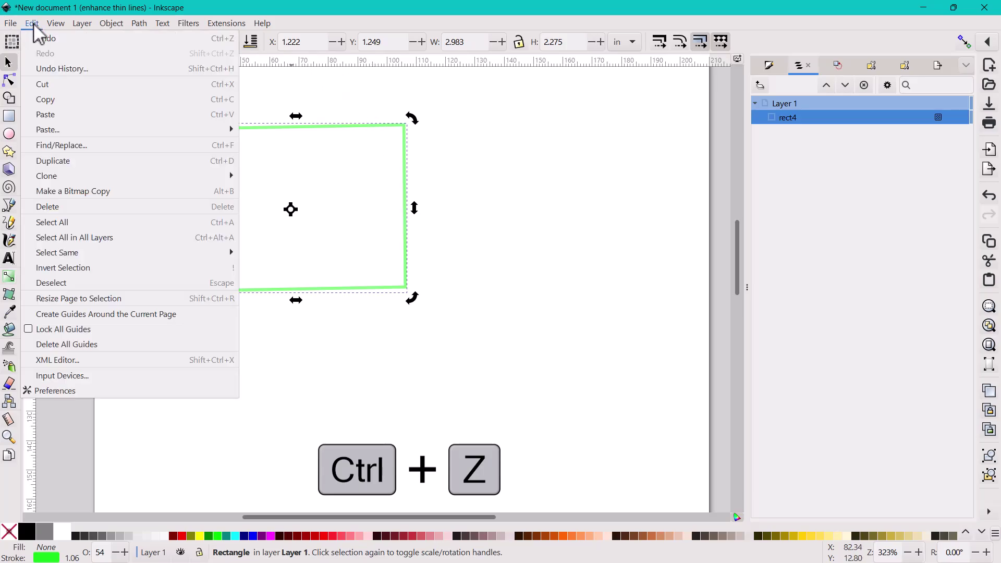
left_click(48, 38)
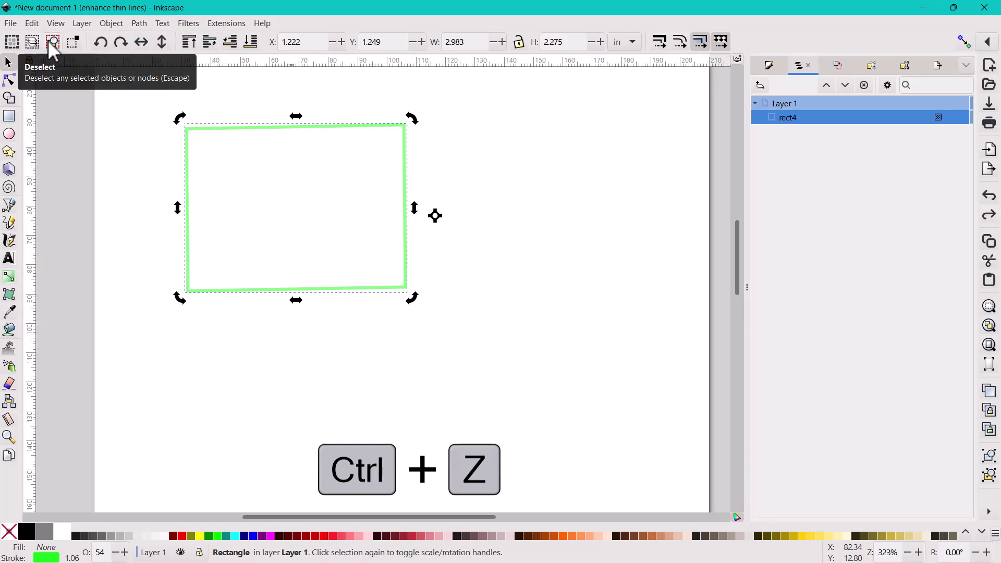
Reselect the rectangle and rotate it counter-clockwise in four 90° turns around its offset centre.
left_click(268, 150)
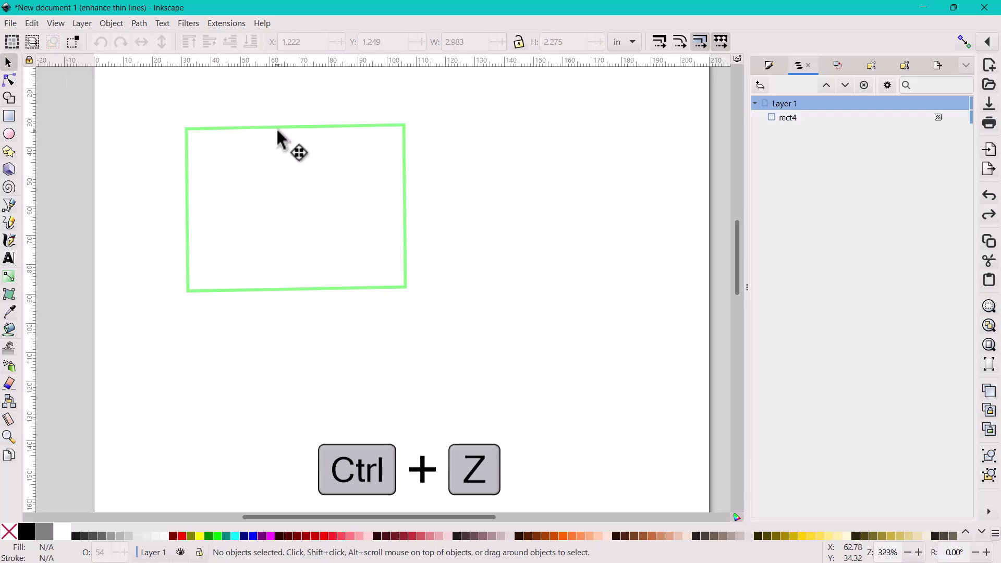
left_click(278, 130)
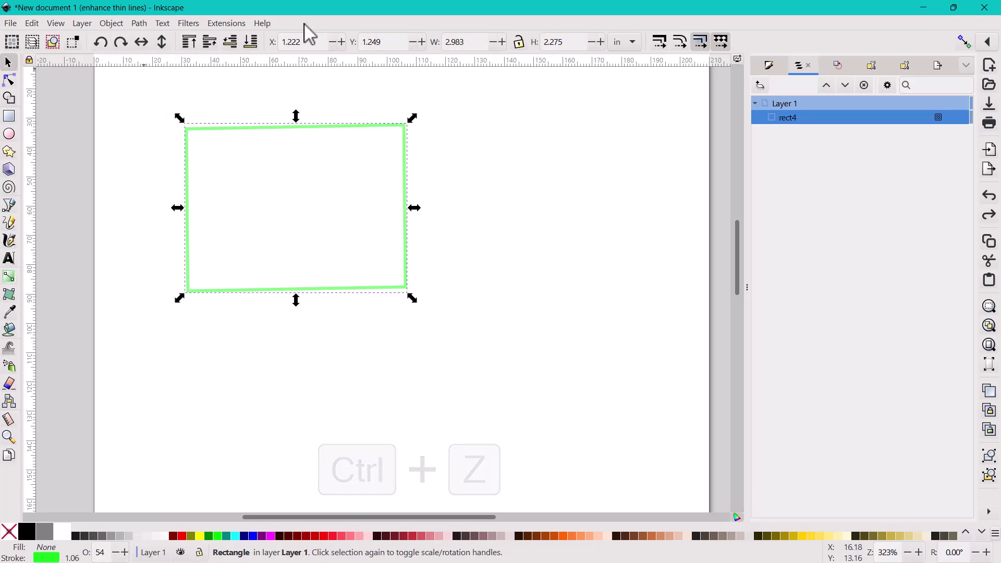
left_click(101, 42)
left_click(103, 44)
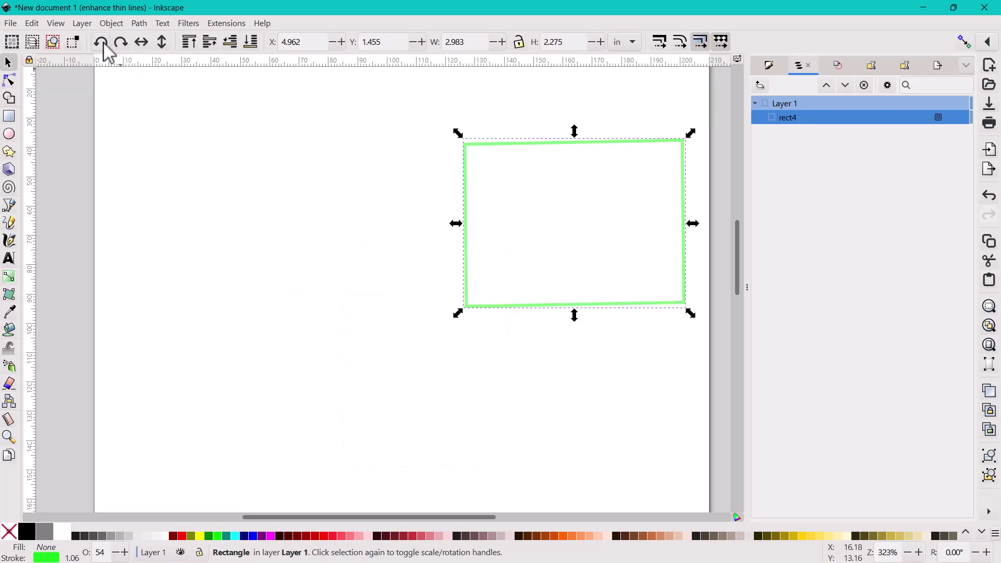
left_click(104, 45)
left_click(104, 44)
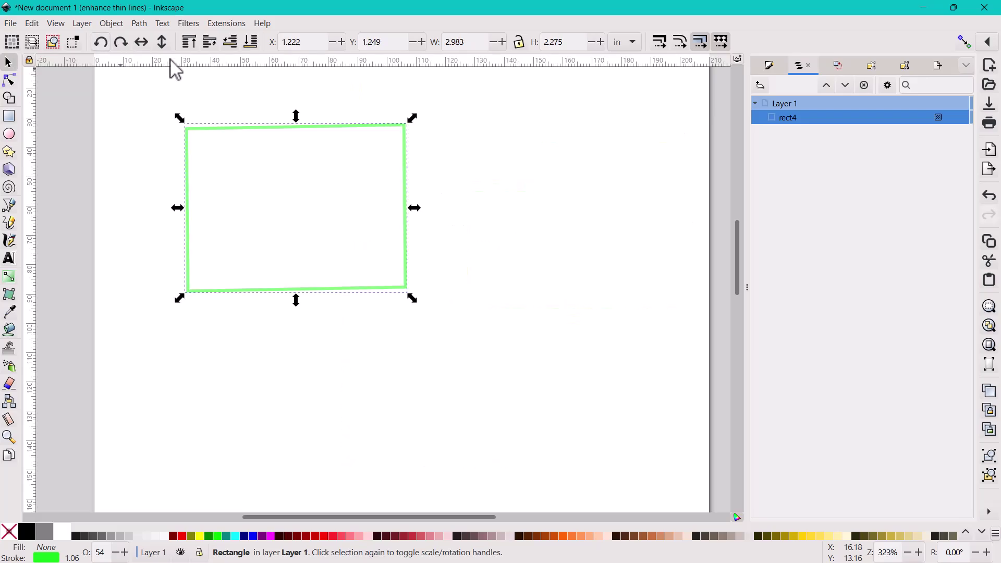
Show the rectangle's rotation handles and move its rotation centre back inside, near the middle.
left_click(298, 193)
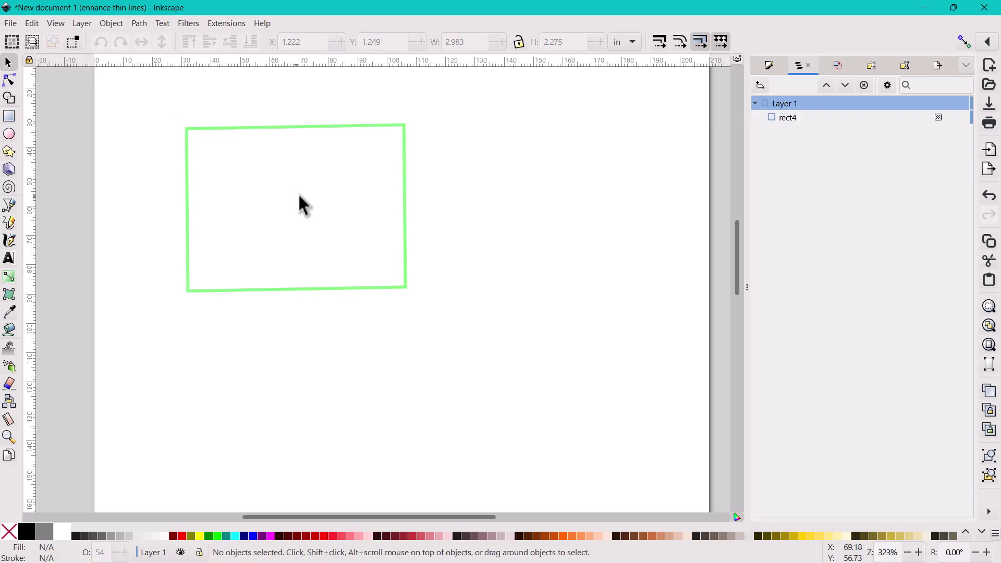
left_click(318, 126)
left_click(320, 129)
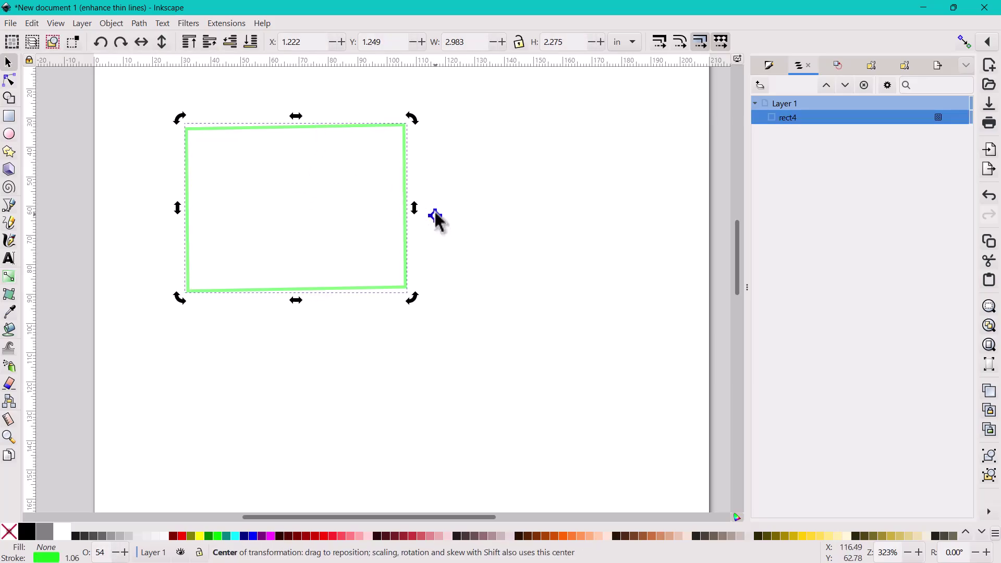
mouse_move(433, 213)
left_mouse_down()
mouse_move(350, 197)
mouse_move(293, 201)
left_mouse_up()
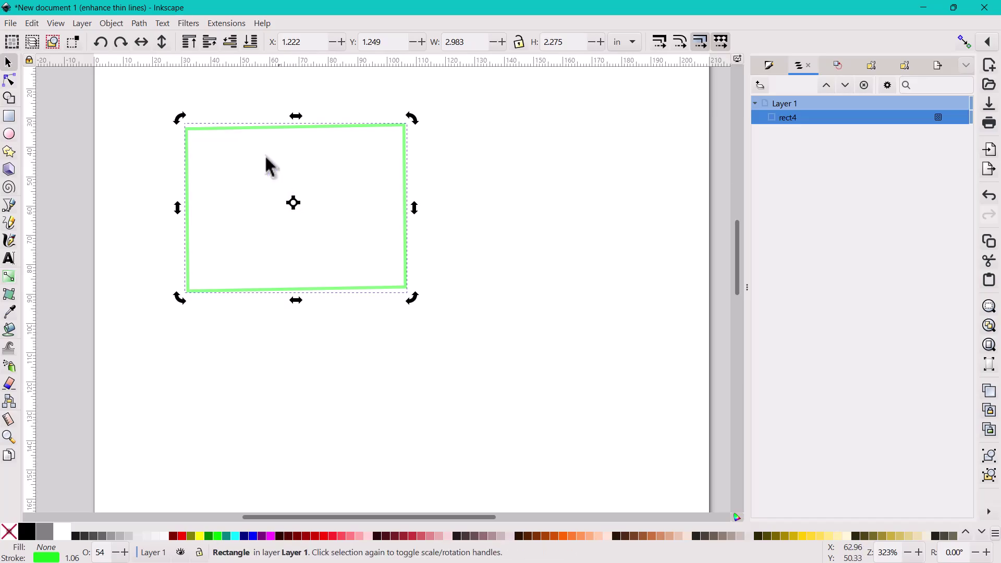
Rotate the rectangle 90° clockwise three times so it stands upright.
left_click(121, 42)
left_click(121, 41)
left_click(121, 42)
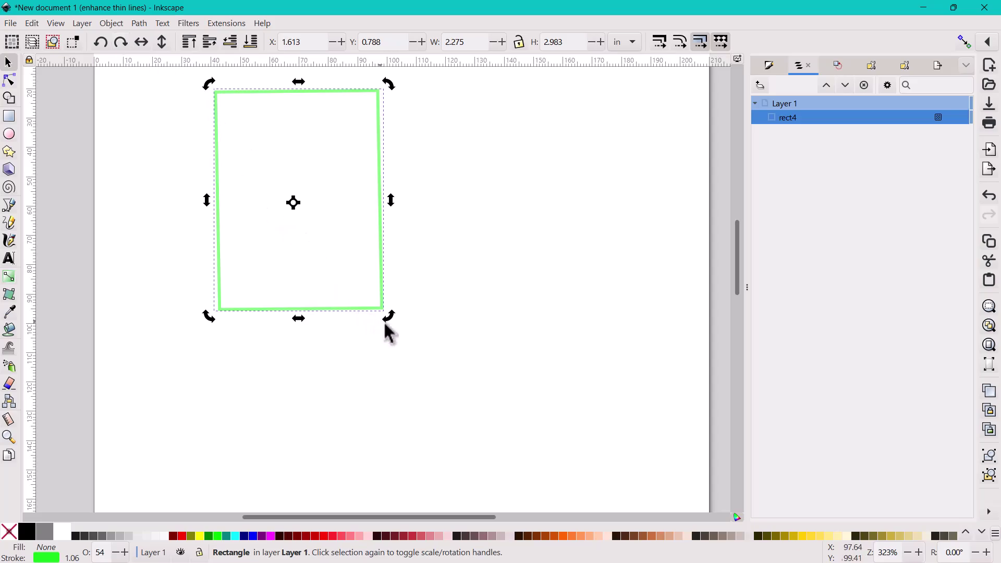
Draw a six-cornered star with a spoke ratio of 0.356 overlapping the rectangle's right side.
left_click(12, 156)
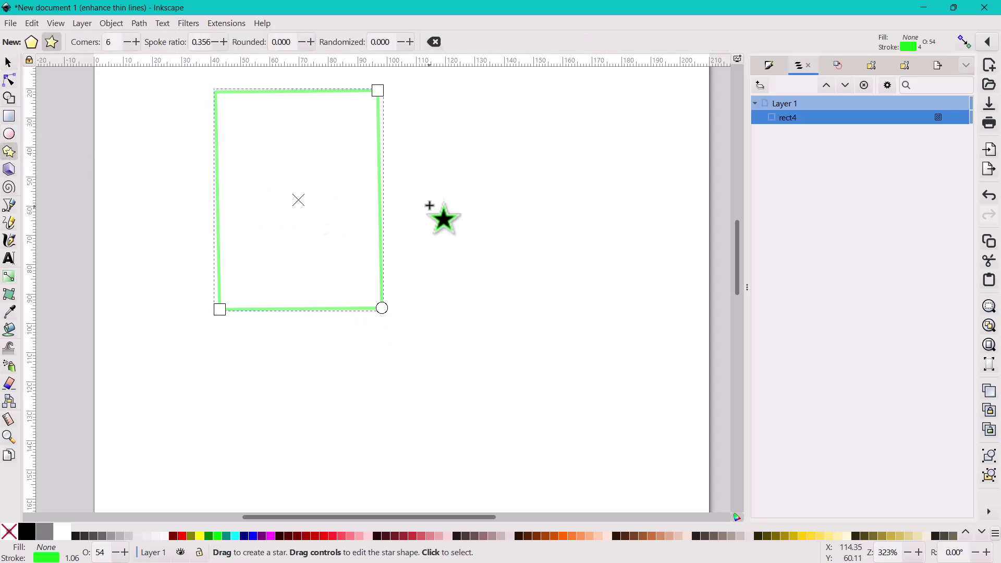
left_click_drag(435, 167, 486, 254)
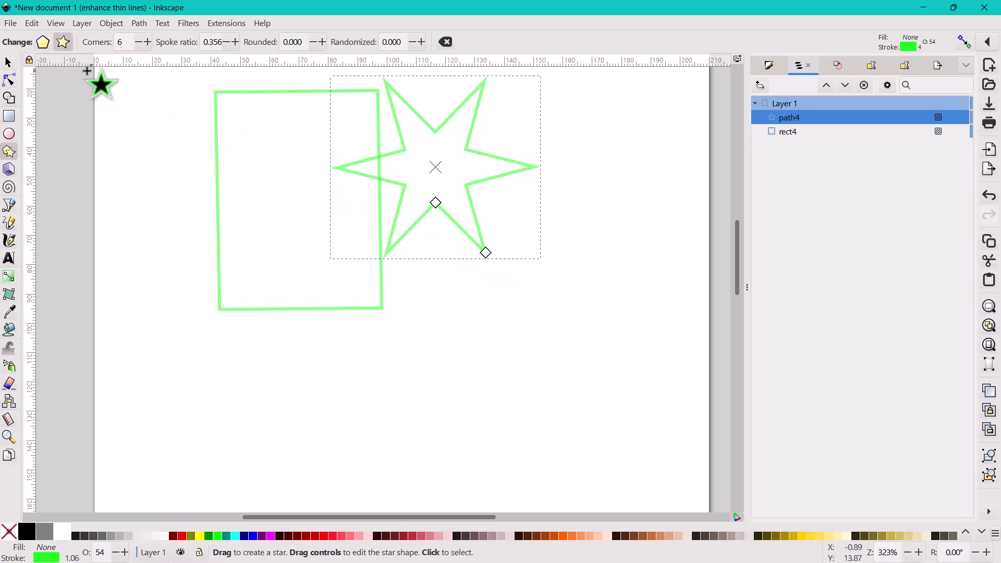
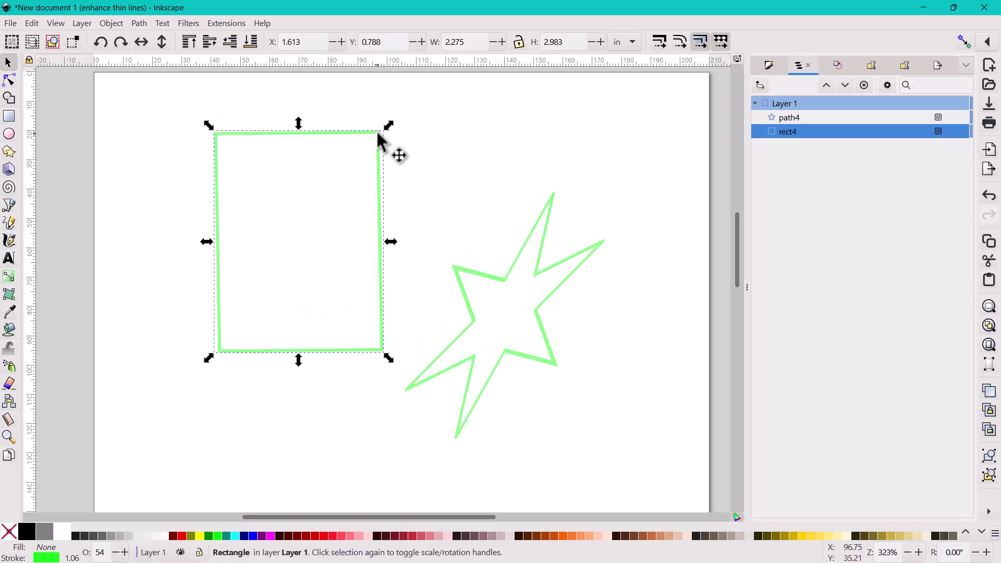
Change the rectangle's stroke paint to a flat blue, RGBA 242be6ff.
left_click(769, 66)
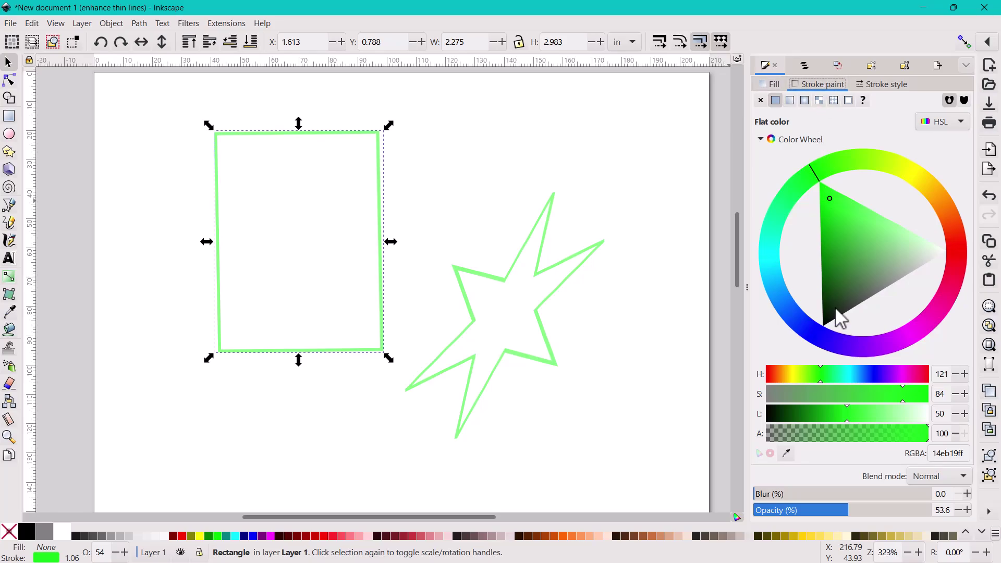
mouse_move(820, 167)
left_mouse_down()
mouse_move(795, 212)
mouse_move(808, 348)
left_mouse_up()
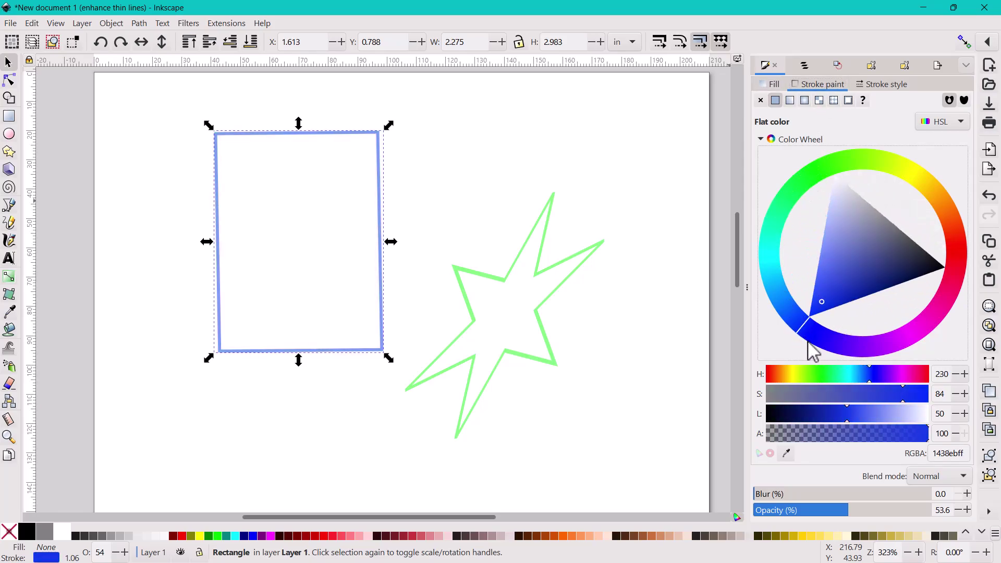
left_click(838, 296)
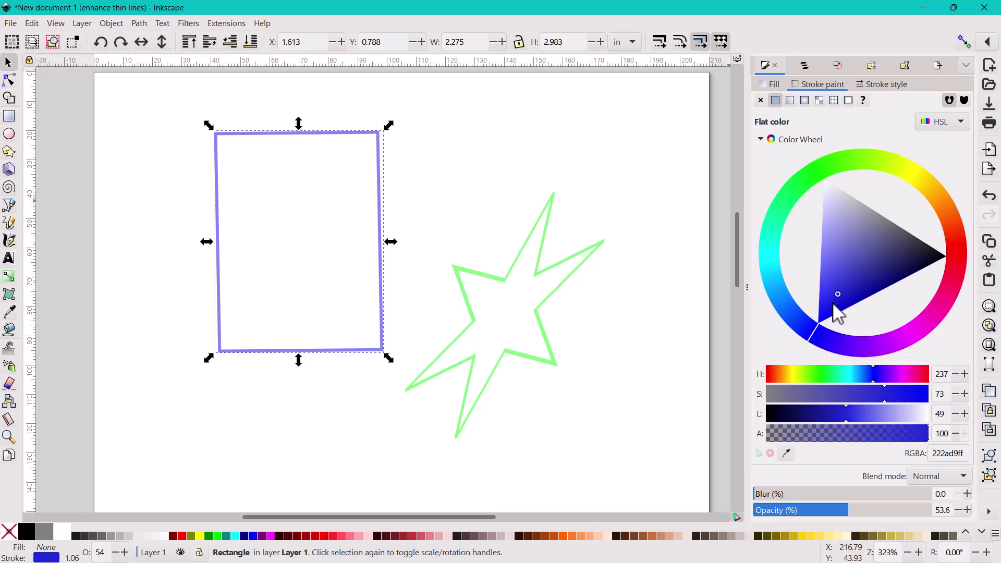
left_click_drag(839, 296, 833, 298)
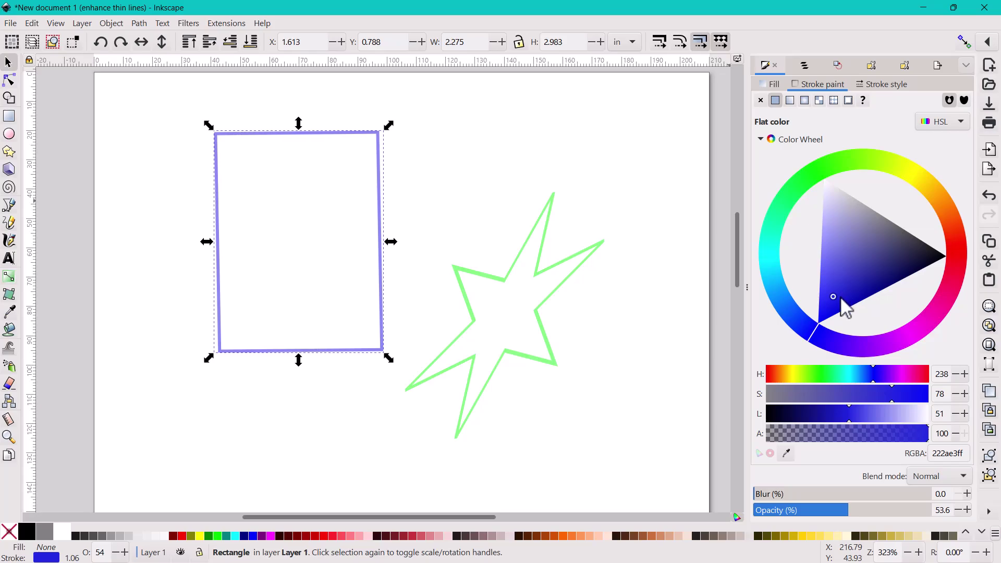
mouse_move(833, 298)
left_mouse_down()
mouse_move(945, 259)
mouse_move(833, 297)
left_mouse_up()
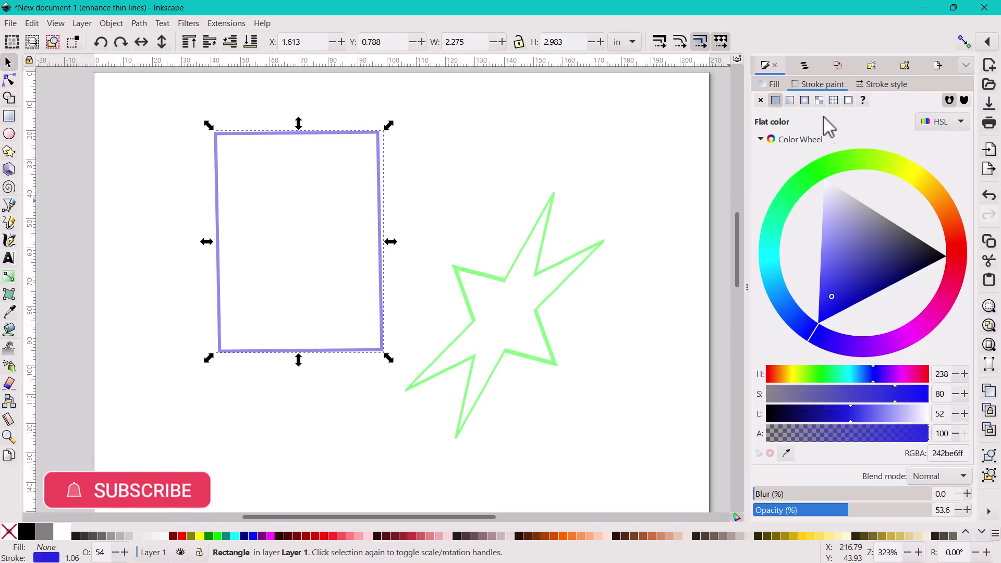
Give the rectangle a flat magenta fill (ff00ffff) and remove the fill again.
left_click(774, 85)
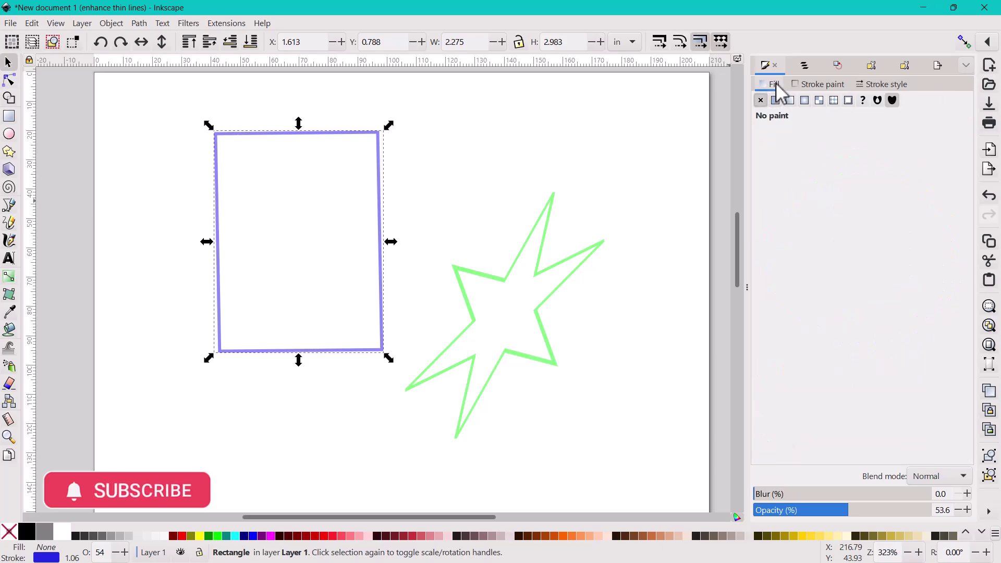
left_click(776, 100)
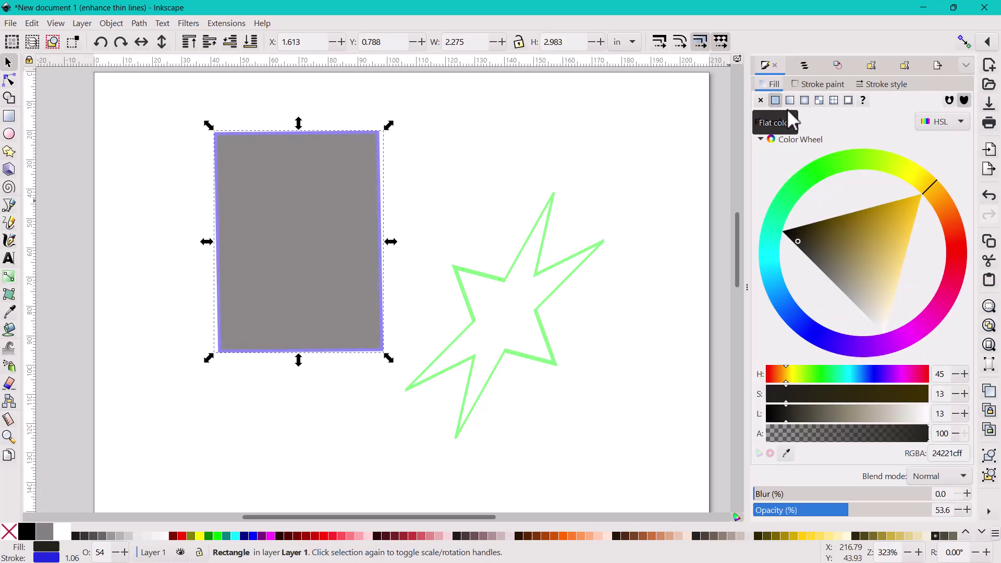
left_click(271, 536)
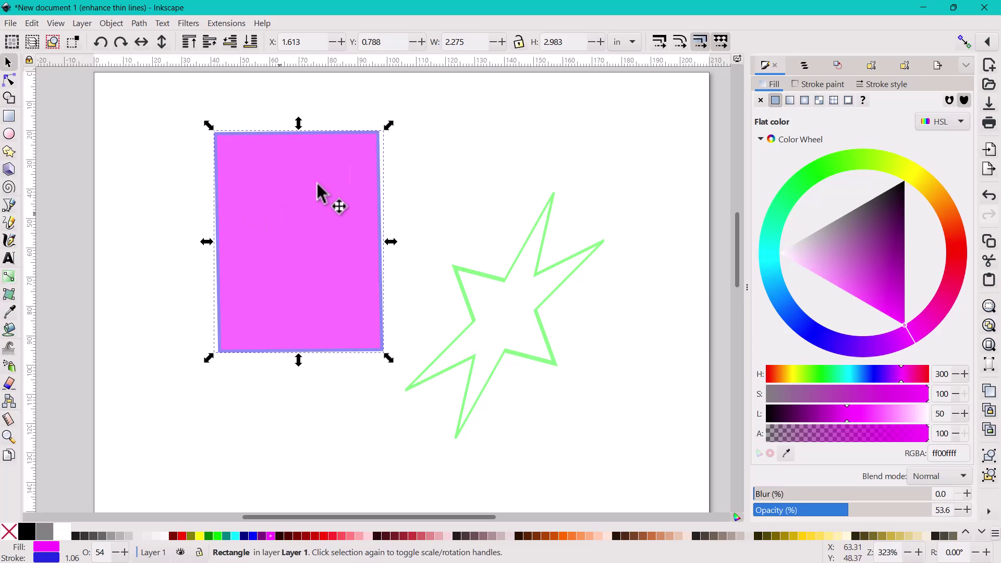
left_click(761, 100)
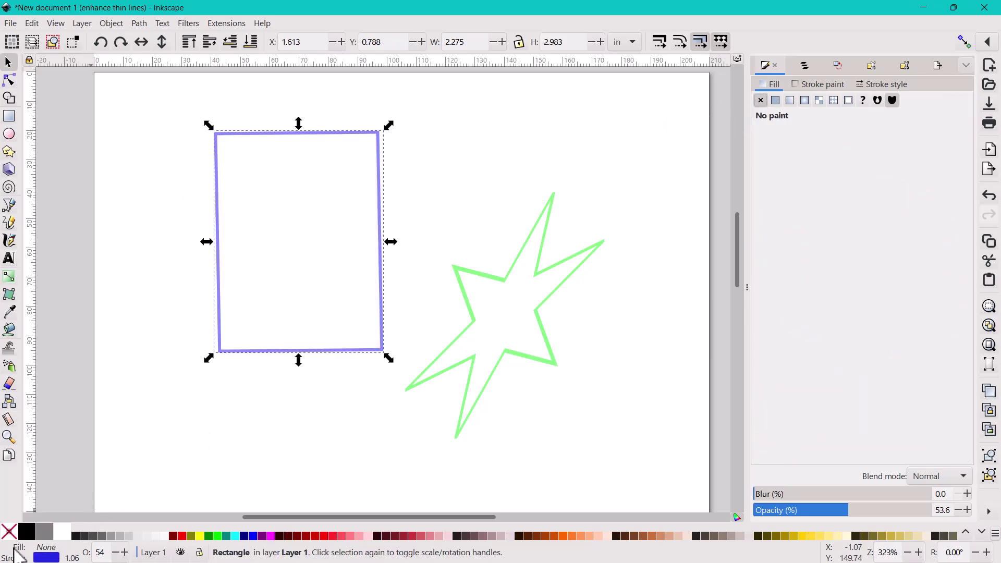
right_click(49, 547)
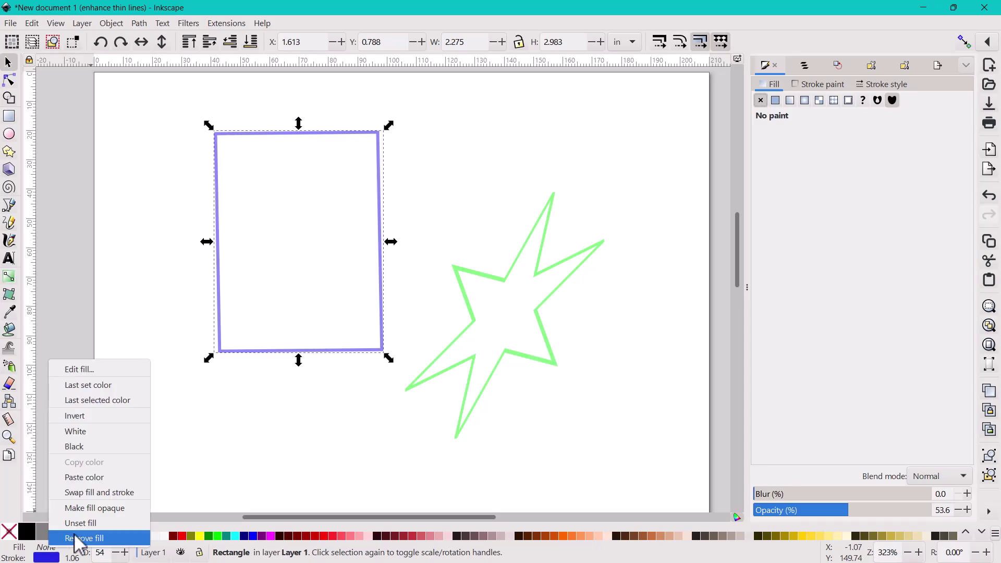
left_click(627, 182)
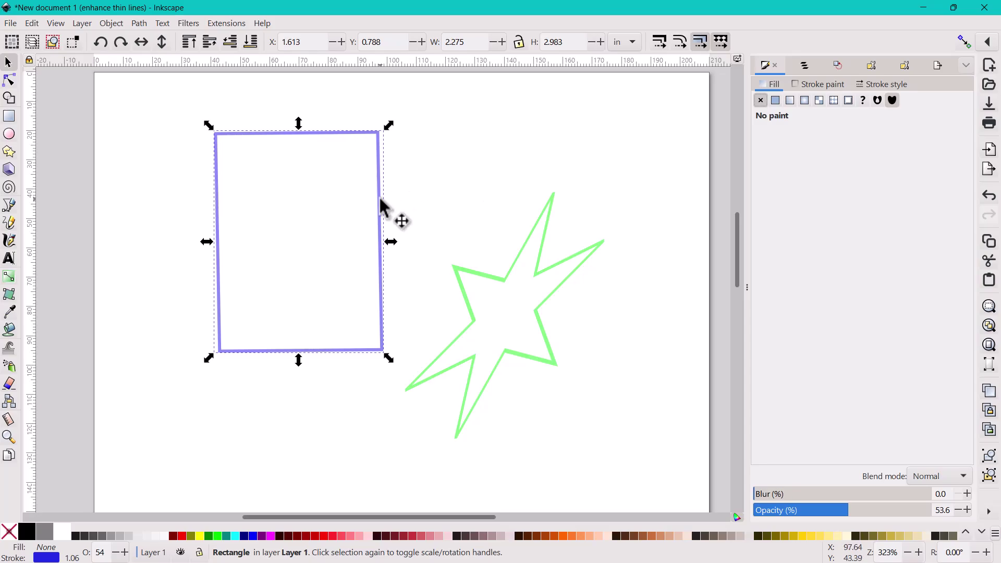
Switch the rectangle's stroke width unit to pt and set the width to 5.
left_click(905, 85)
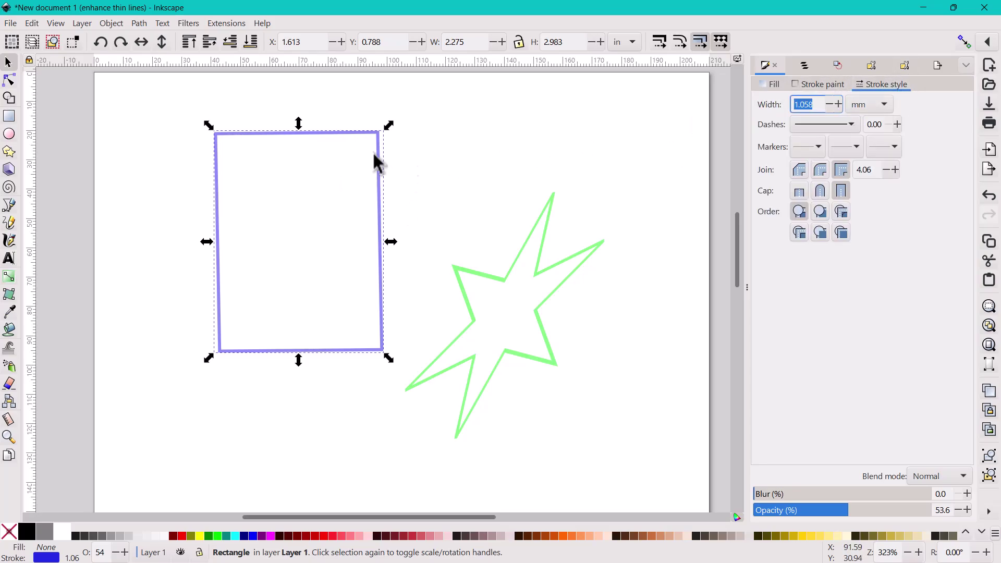
left_click(884, 104)
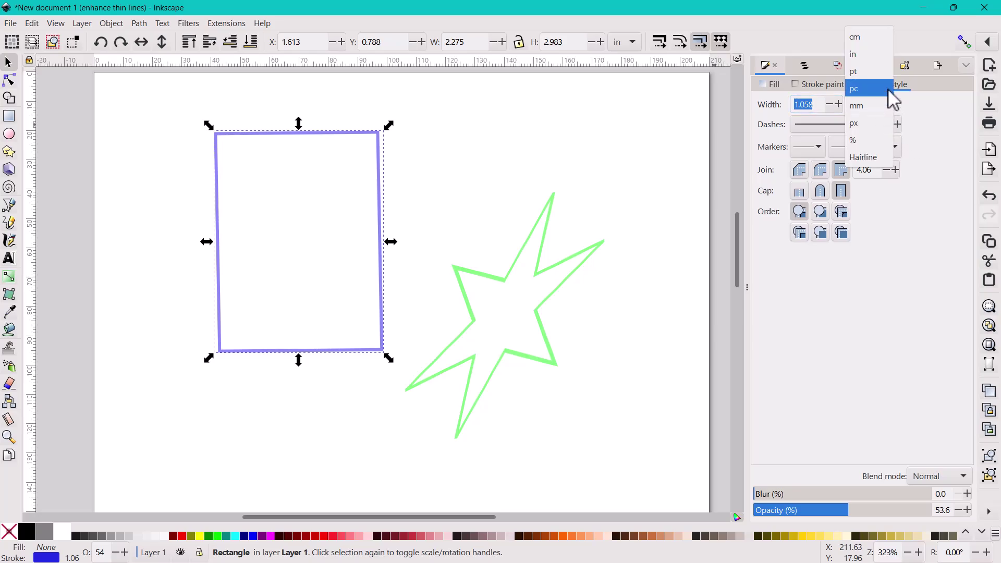
left_click(873, 72)
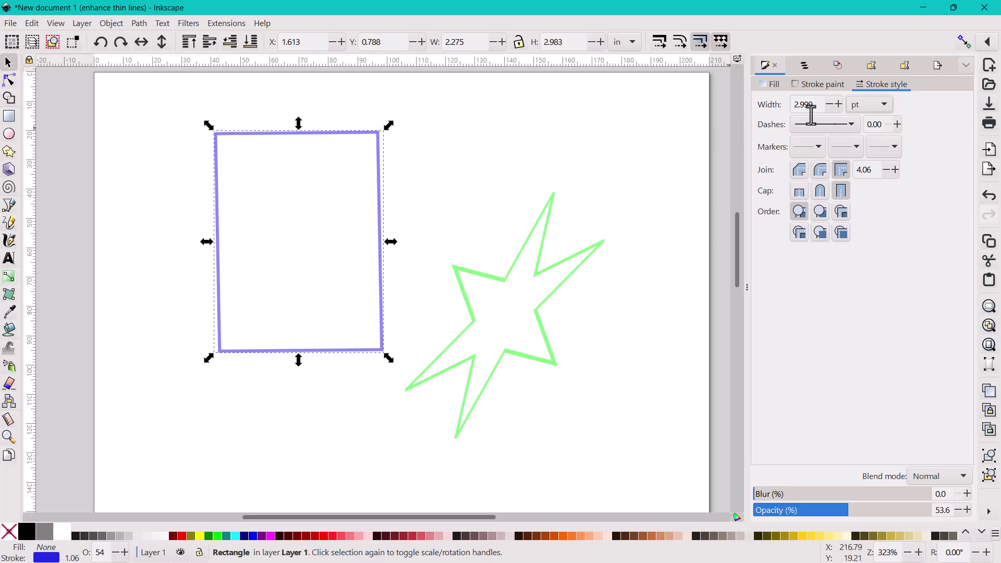
left_click_drag(813, 103, 792, 104)
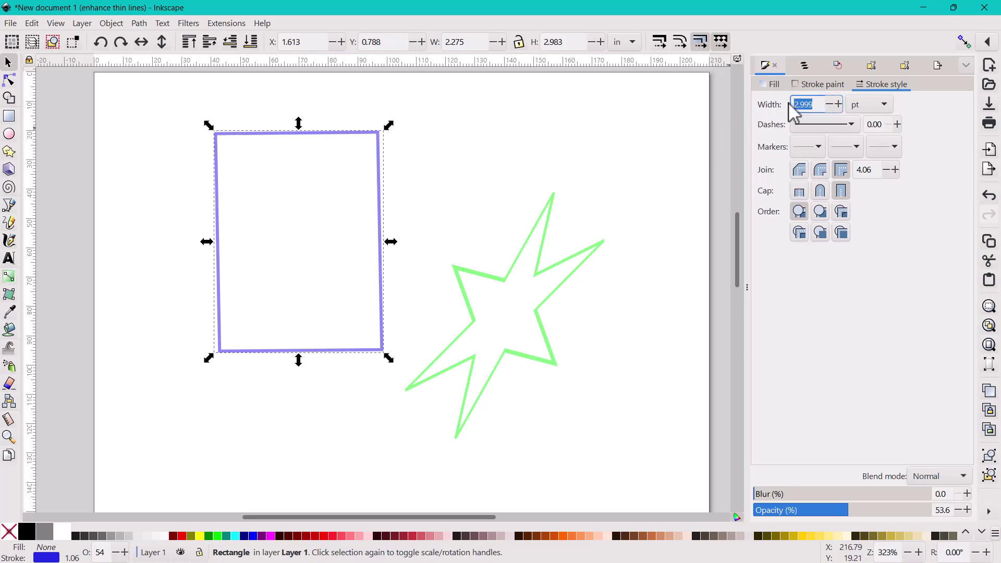
key("Return")
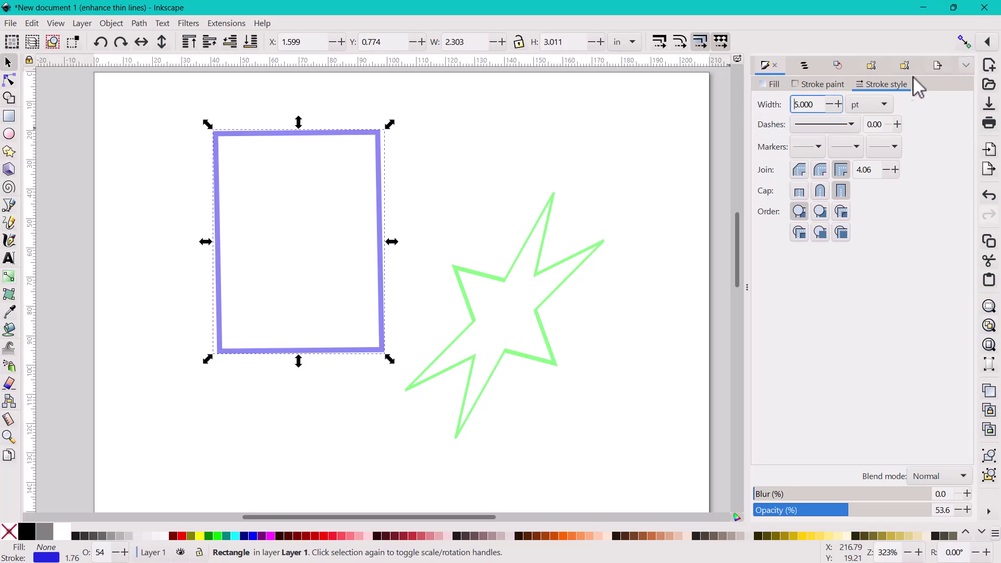
Try a stroke width of 2 pt on the rectangle.
left_click_drag(815, 104, 791, 108)
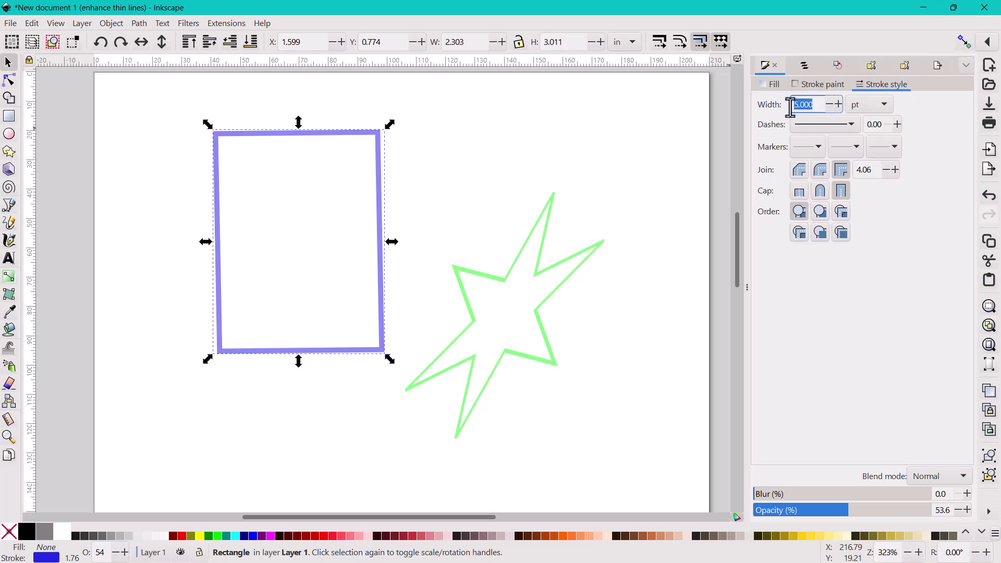
type("2")
key("Return")
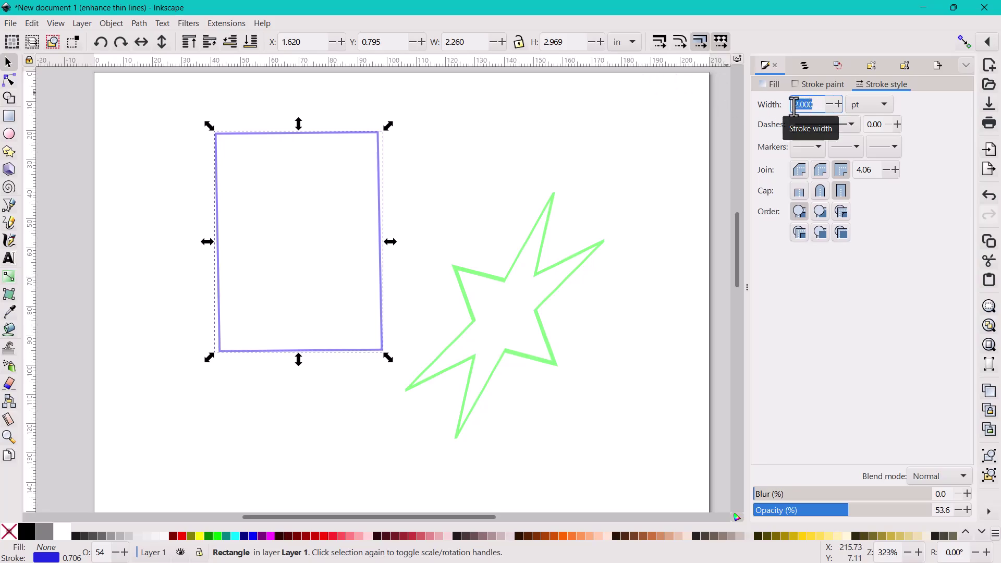
Set the rectangle's stroke width to 3 pt and choose the solid line as its dash pattern.
type("3")
key("Return")
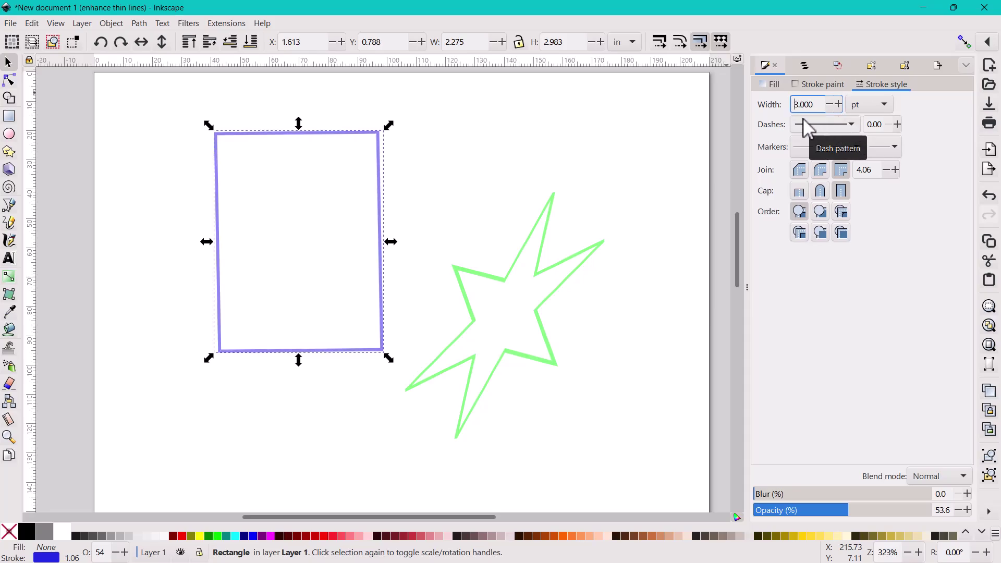
left_click(851, 124)
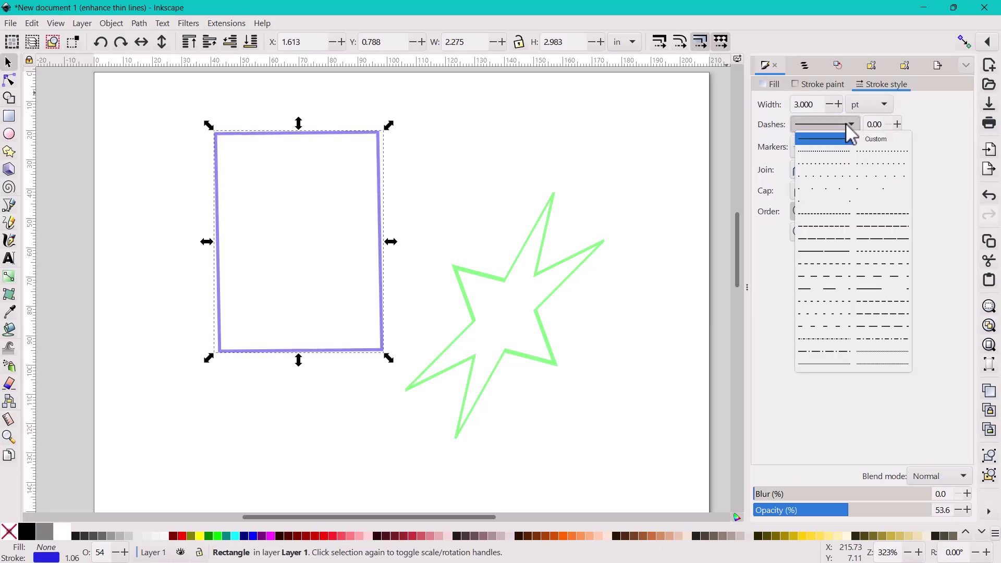
left_click(822, 141)
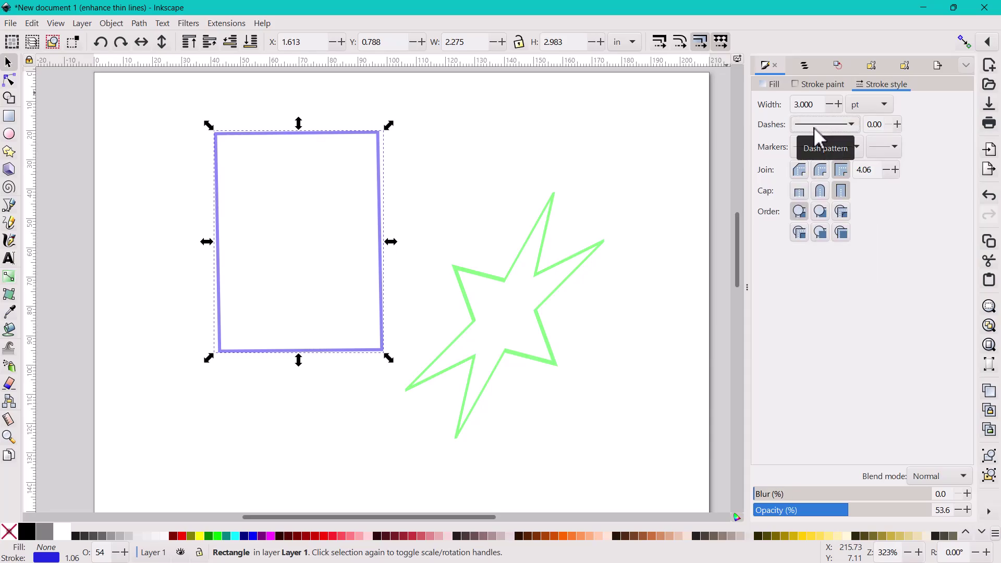
Select Layer 1 with both its shapes and give it a flat green stroke colour, RGBA 6dc371ff.
left_click(803, 65)
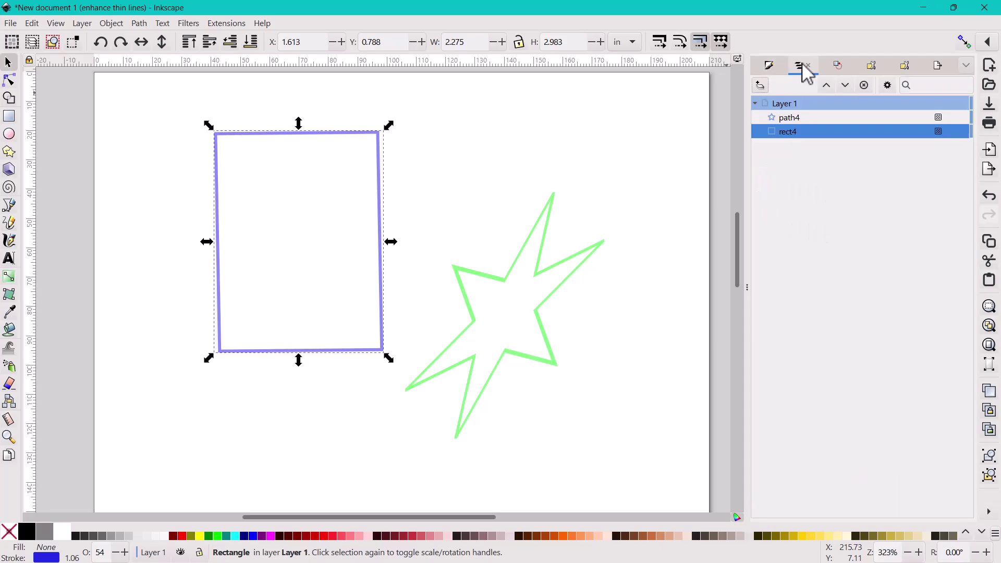
left_click(788, 104)
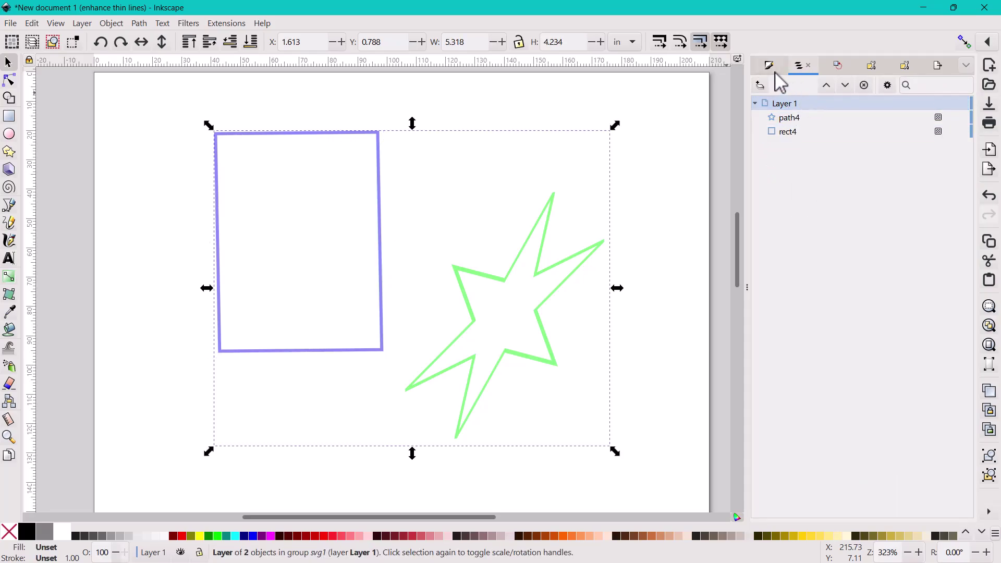
left_click(773, 70)
left_click(791, 106)
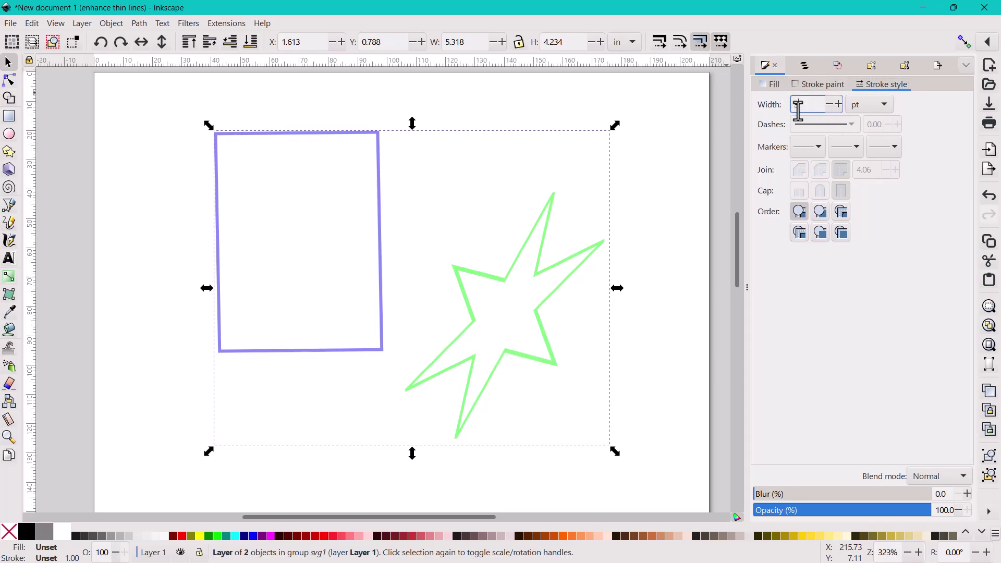
left_click(811, 83)
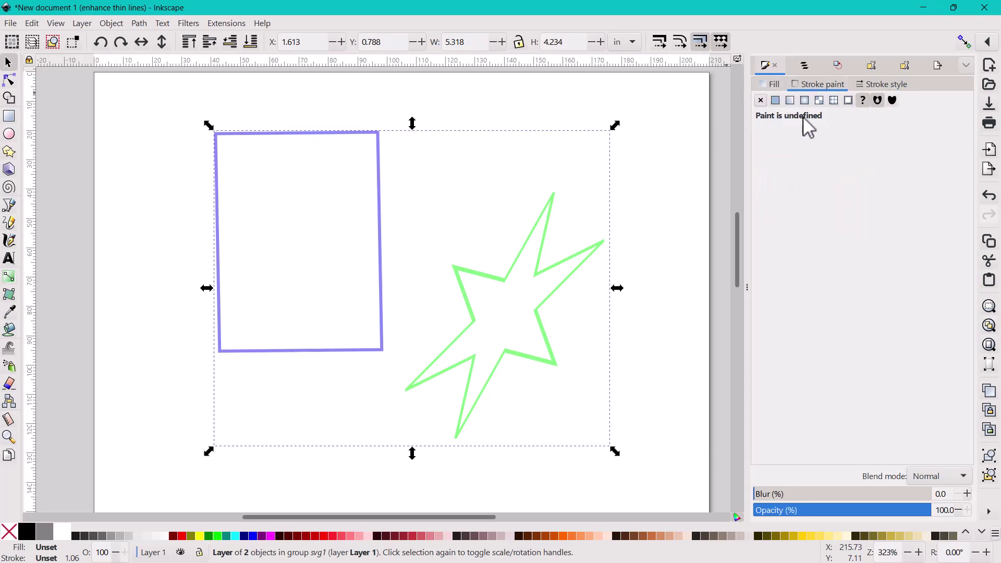
left_click(776, 102)
left_click(851, 246)
left_click(807, 166)
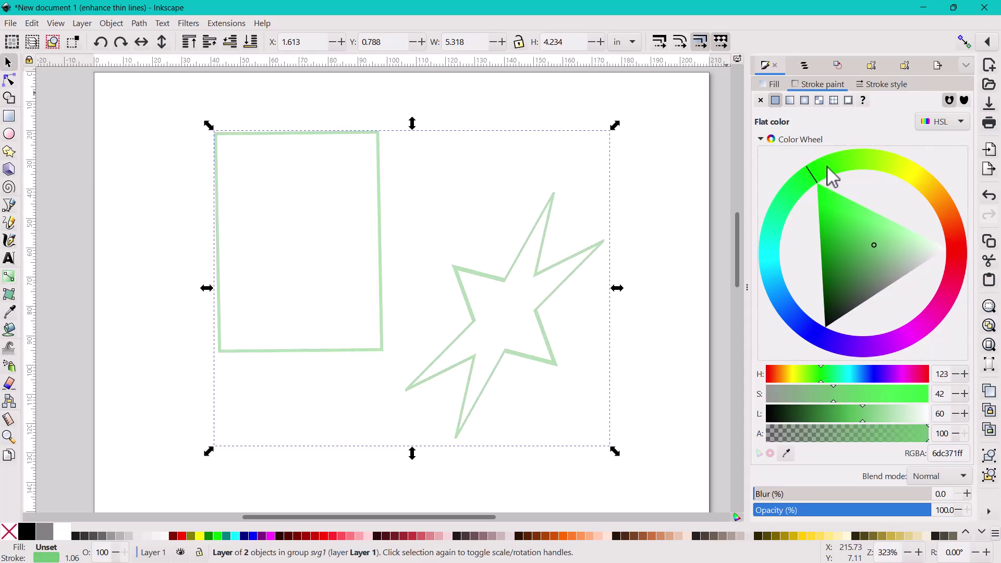
Change the stroke colour of the whole layer to a near-black blue, RGBA 05060fff.
left_click(831, 164)
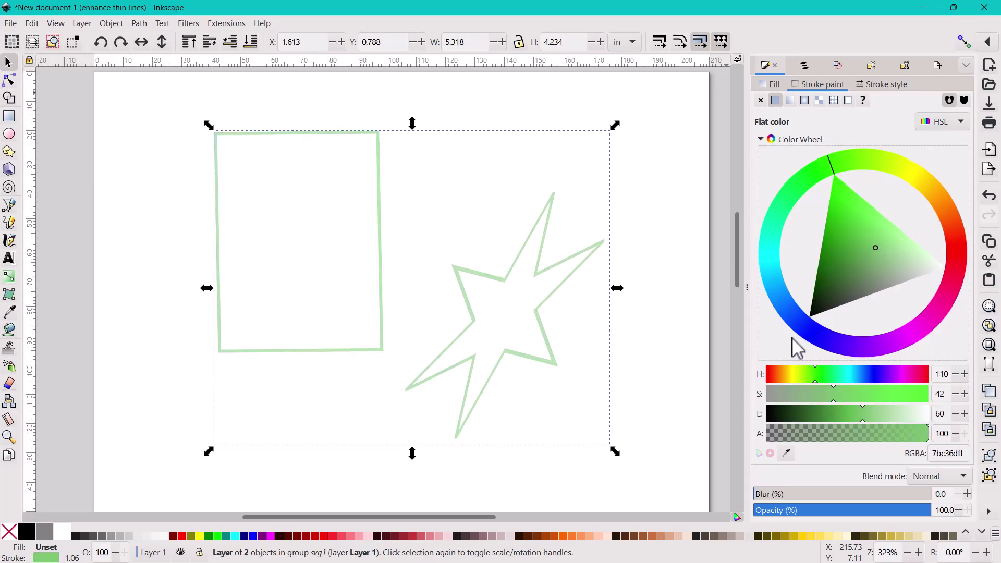
left_click(807, 335)
left_click(939, 261)
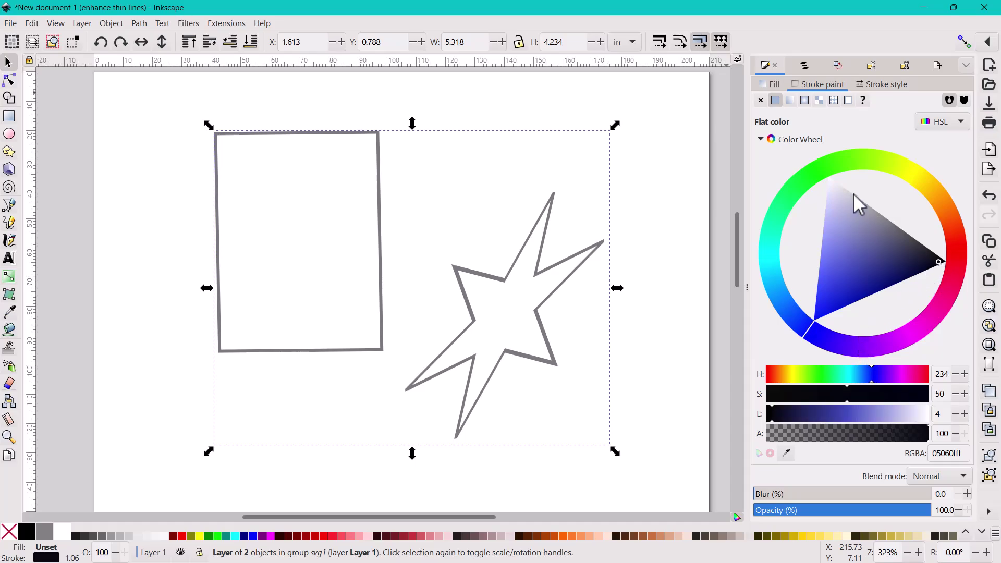
Review the objects listed in Layer 1 against the stroke paint settings and clear the selection.
left_click(804, 66)
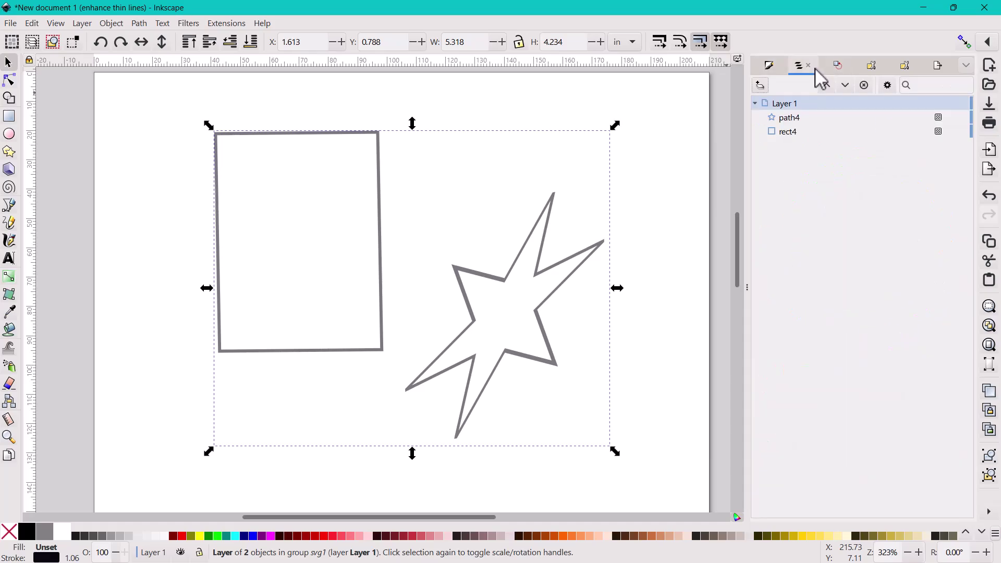
left_click(769, 67)
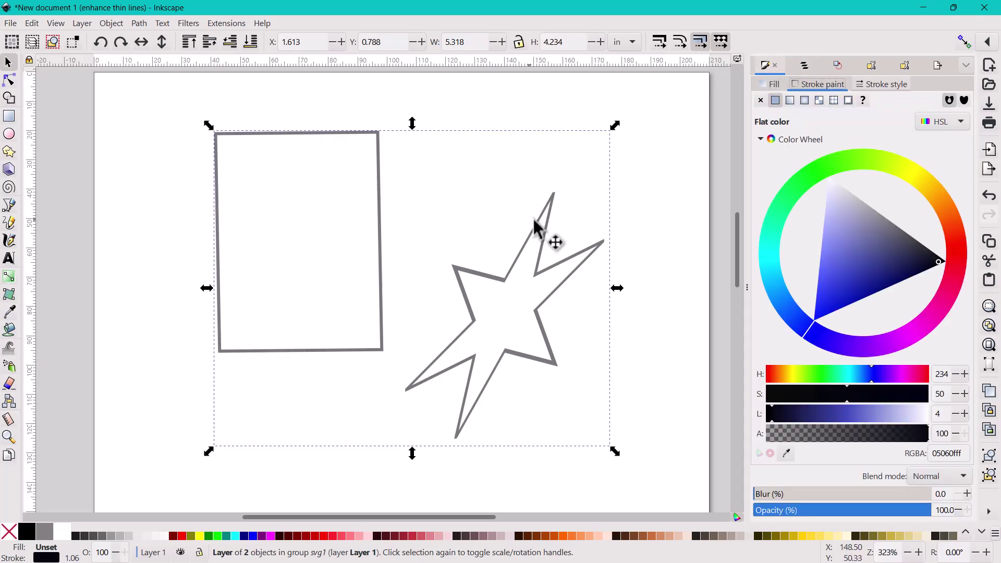
left_click(805, 67)
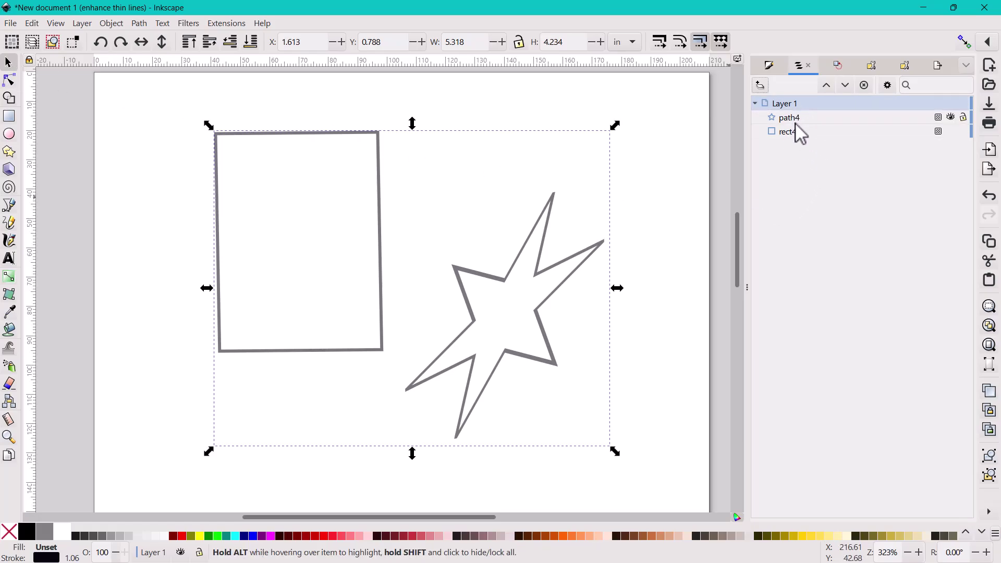
left_click(451, 92)
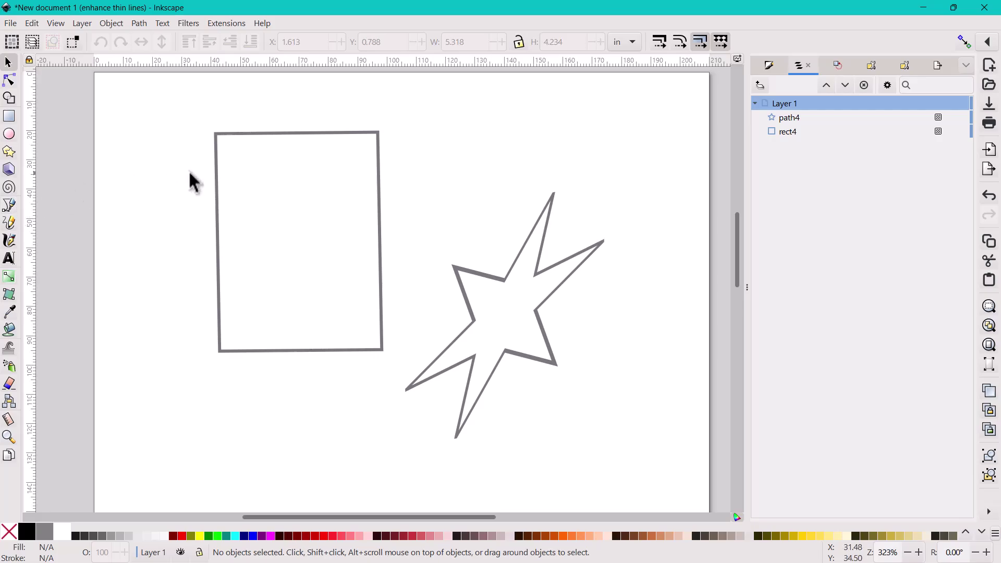
Start a Pen path below the star with straight segments: about 94 mm across, about 49 mm down, and two segments back leftward.
scroll(196, 187, "down", 2)
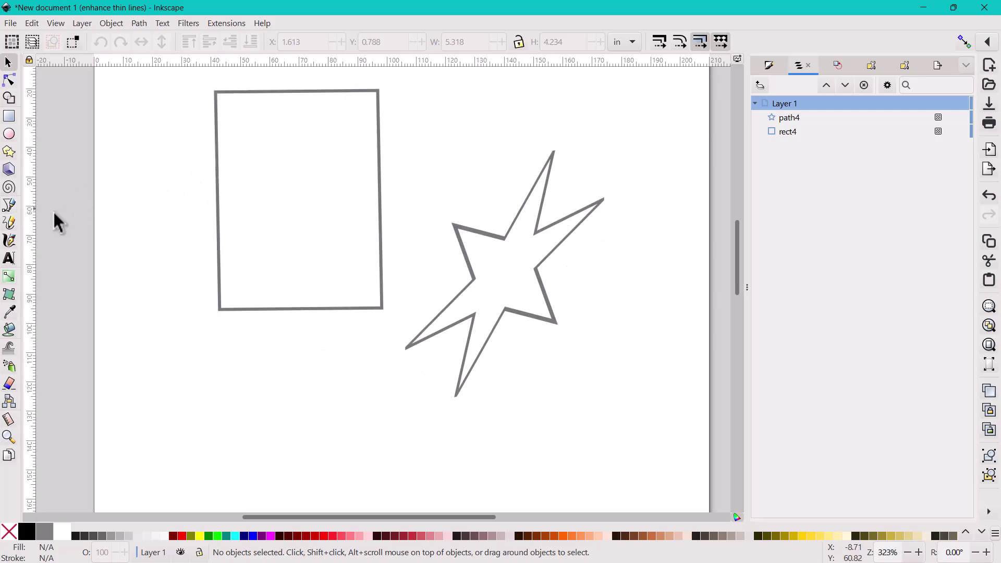
left_click(9, 206)
scroll(368, 153, "down", 6)
scroll(368, 153, "down", 8)
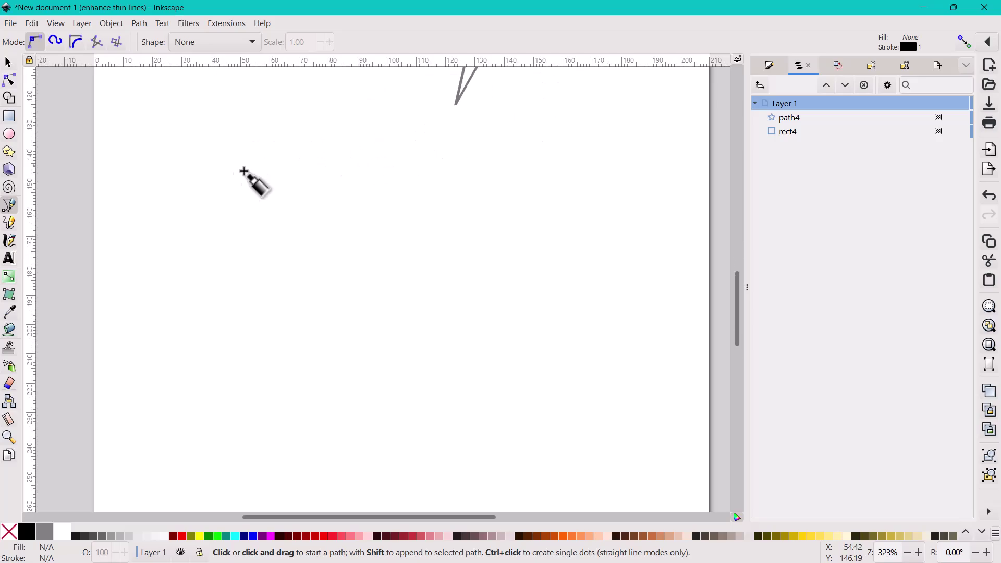
left_click(200, 167)
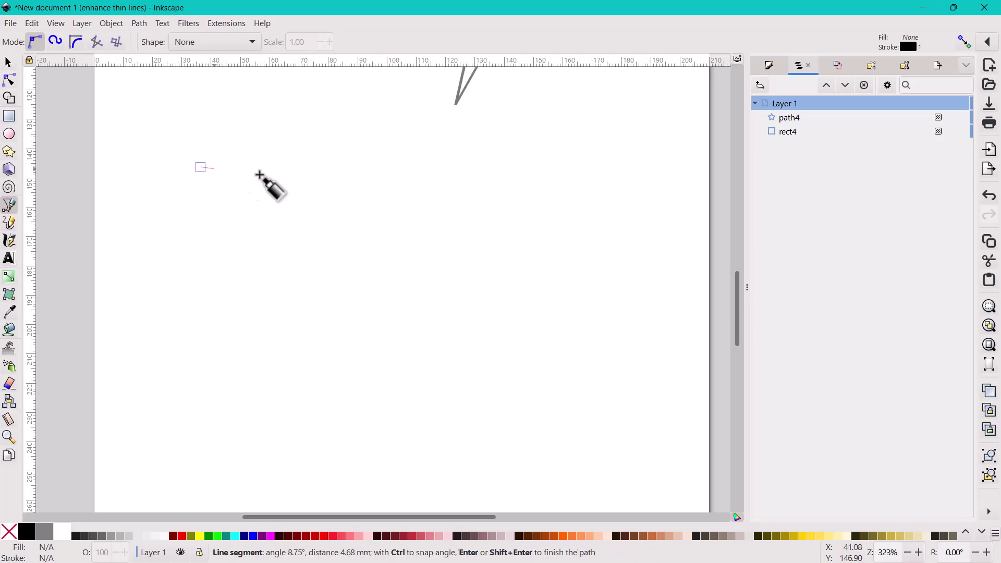
left_click(475, 165)
left_click(475, 309)
left_click(326, 303)
left_click(224, 309)
Continue the path with a curved segment using symmetric handles about 29 mm long, followed by a second, smaller curve to its right.
left_click_drag(337, 384, 423, 377)
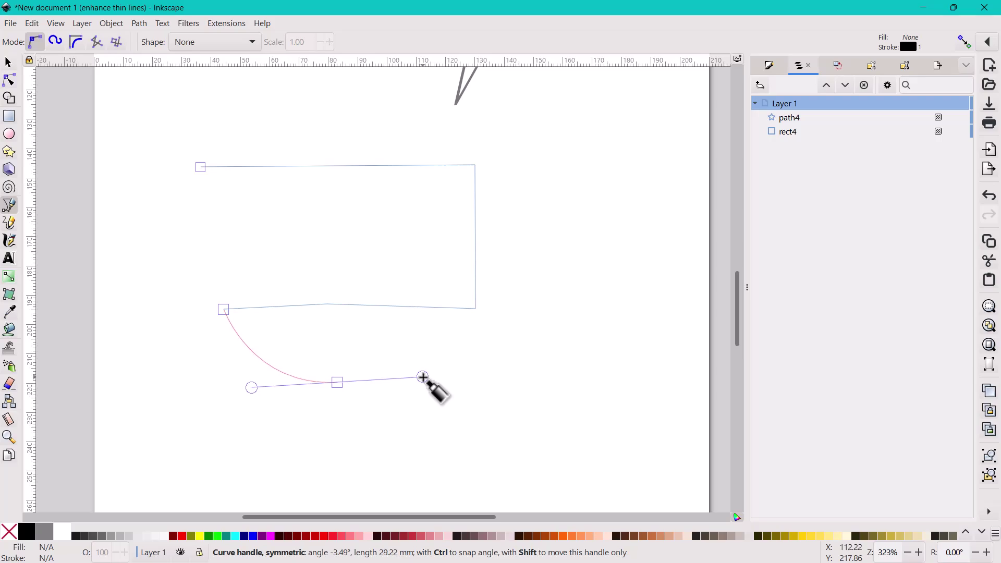
left_click_drag(423, 377, 422, 376)
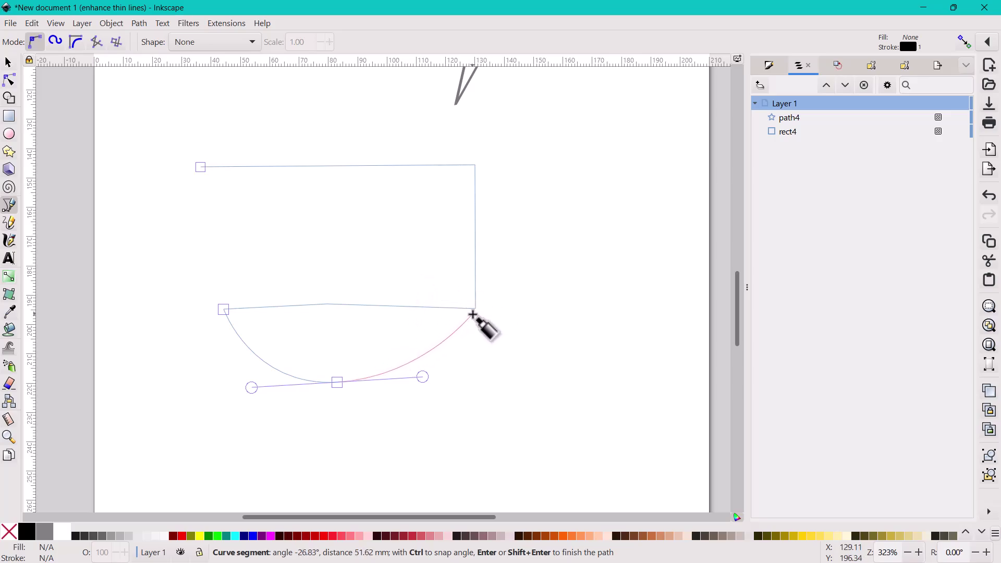
left_click_drag(422, 379, 499, 325)
Add zigzag straight segments on the path's right side and finish it as an open path beside its upper-right corner.
left_click(513, 317)
left_click(570, 362)
left_click(551, 438)
left_click(656, 348)
left_click(588, 249)
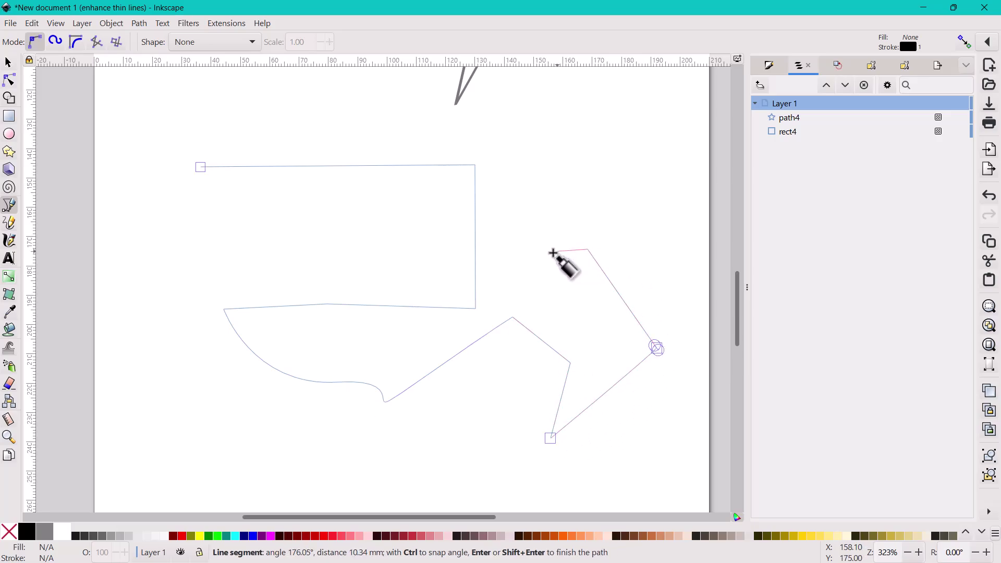
left_click(545, 255)
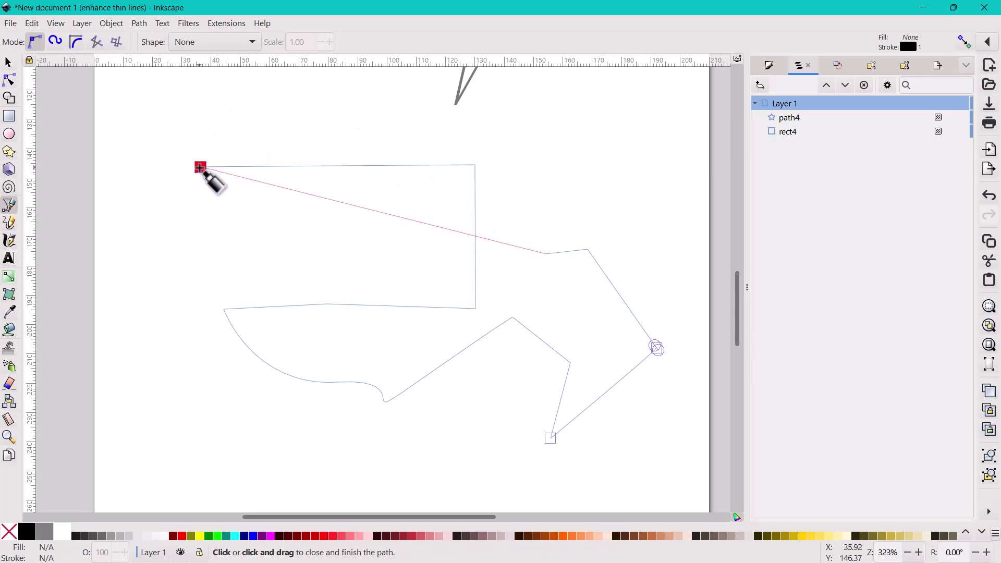
double_click(496, 188)
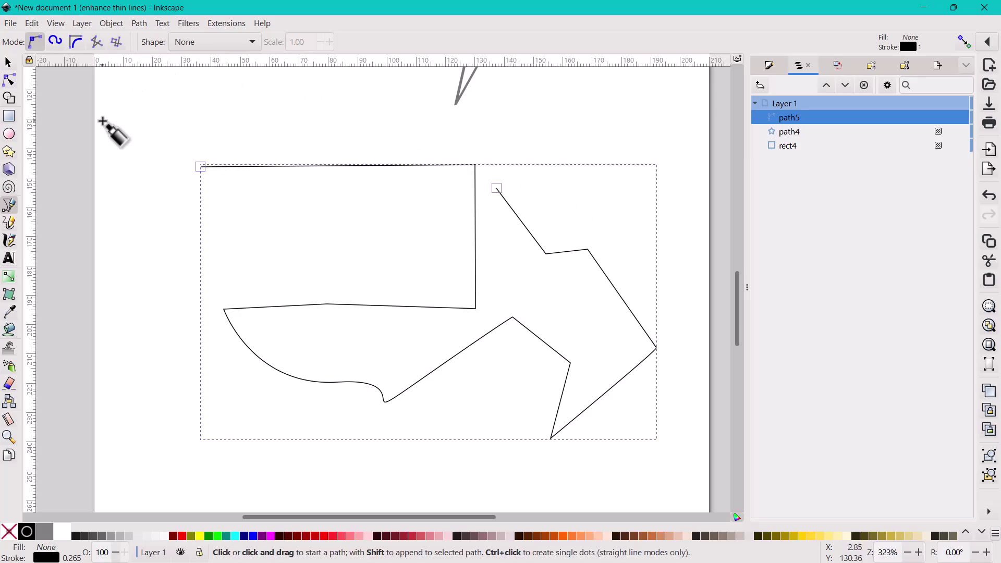
Reshape the path with the Node tool by moving its upper-right corner, the lower middle node and the lower-right corner.
left_click(9, 81)
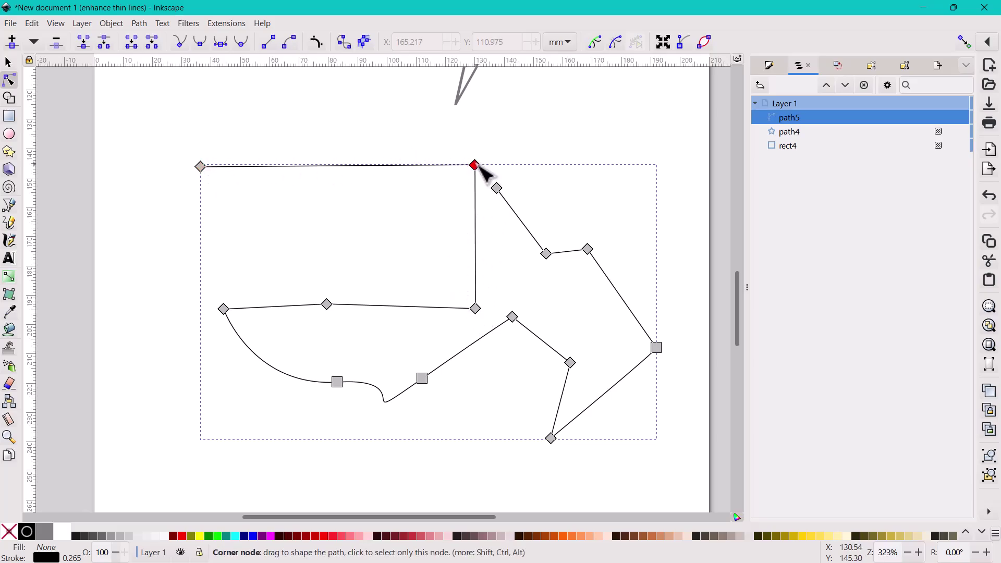
left_click_drag(479, 168, 445, 157)
mouse_move(328, 305)
left_mouse_down()
mouse_move(355, 235)
mouse_move(339, 318)
left_mouse_up()
left_click_drag(475, 309, 444, 287)
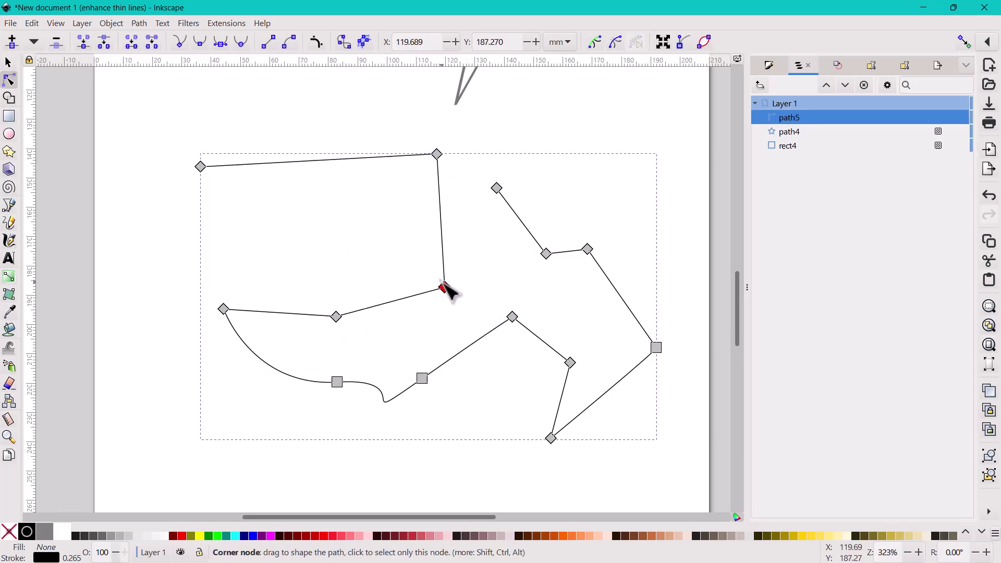
Convert the path's upper corner node at the end of the long top segment to a smooth node.
left_click(438, 155)
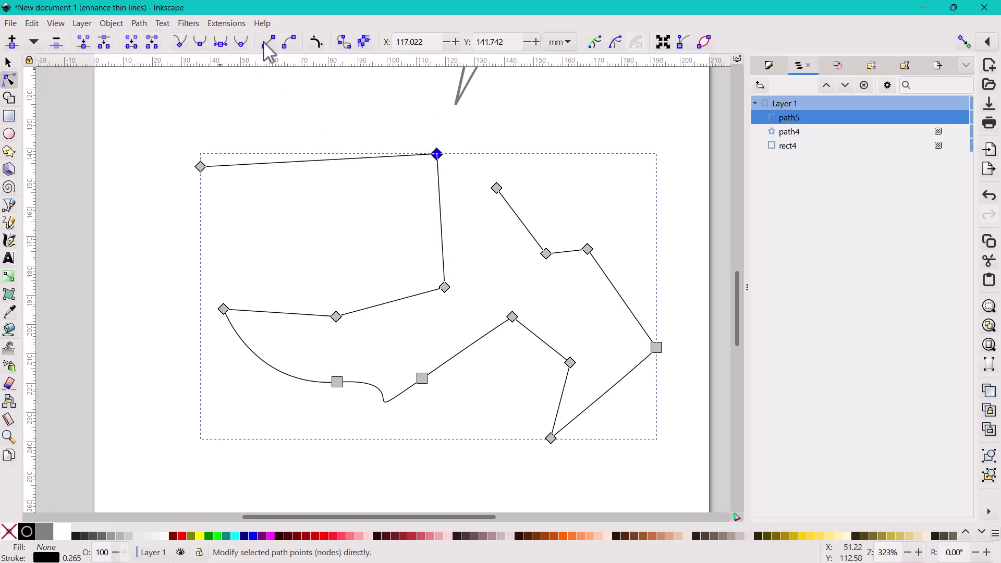
left_click(199, 51)
left_click(431, 259)
Make the same upper node symmetric and move it slightly to about X 117.733, Y 144.054 mm.
left_click(441, 156)
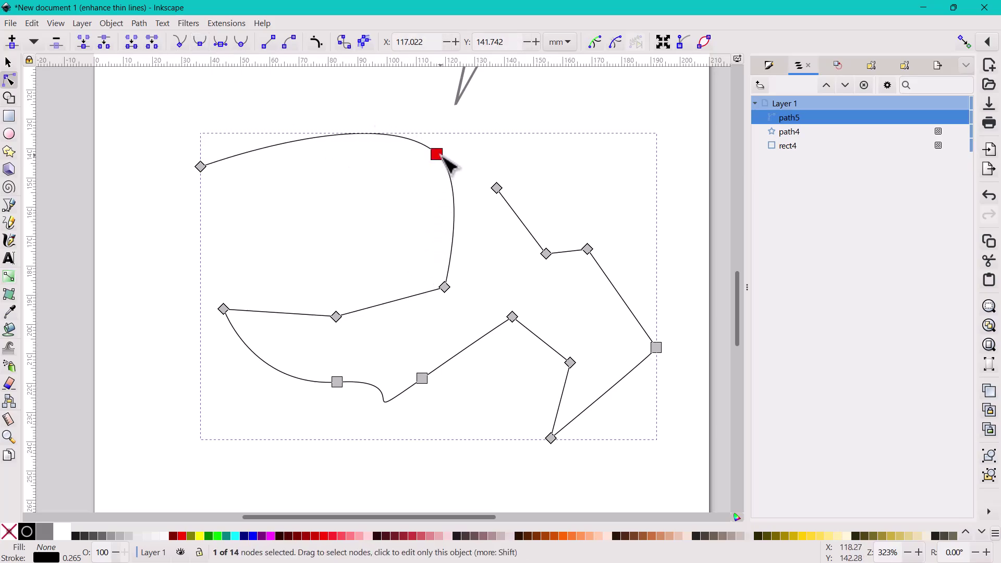
left_click(222, 45)
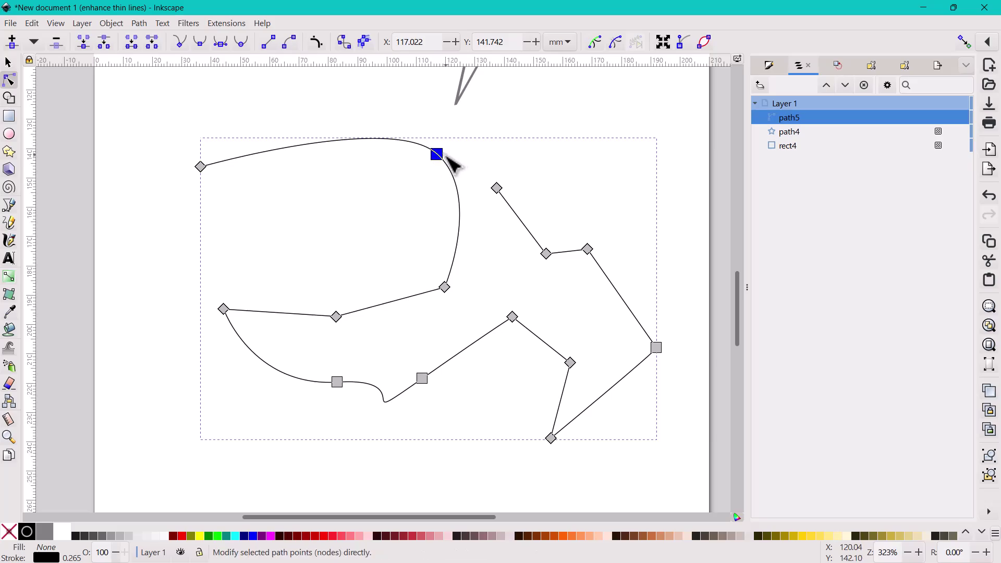
mouse_move(442, 157)
left_mouse_down()
mouse_move(432, 149)
mouse_move(442, 163)
left_mouse_up()
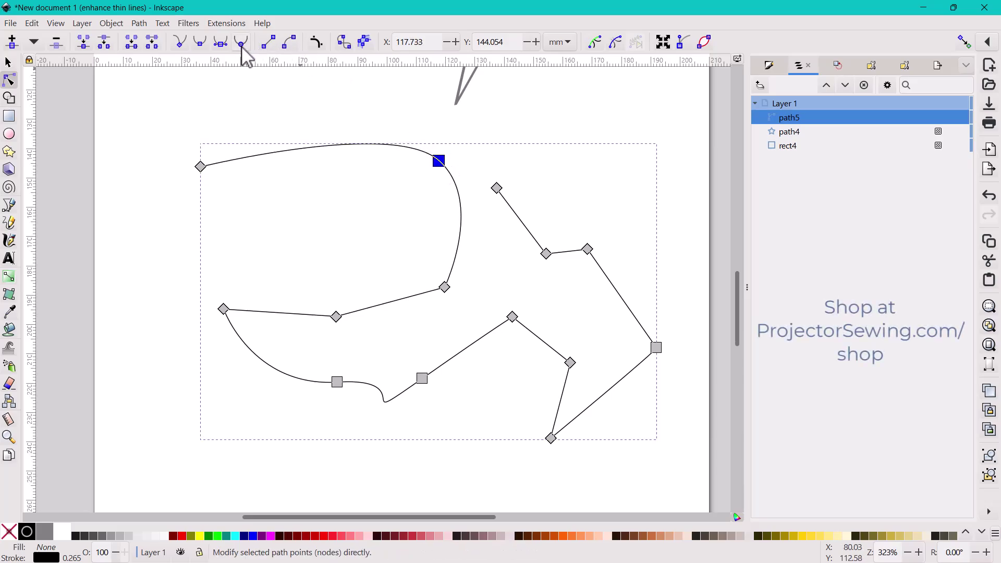
Make the upper node auto-smooth and move it left, and make the seven nodes on the path's right side auto-smooth.
left_click(243, 45)
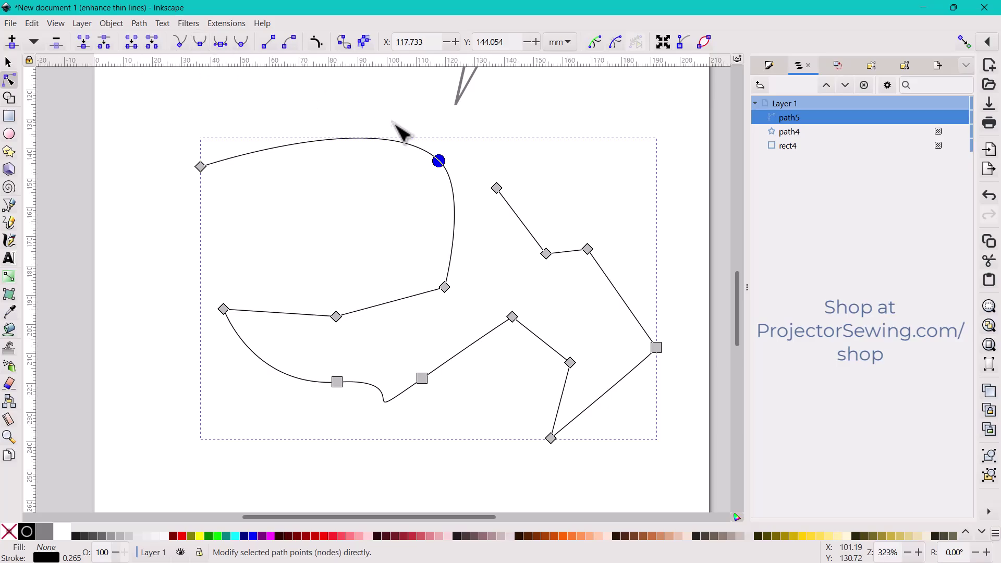
left_click_drag(440, 161, 403, 169)
left_click_drag(479, 165, 692, 487)
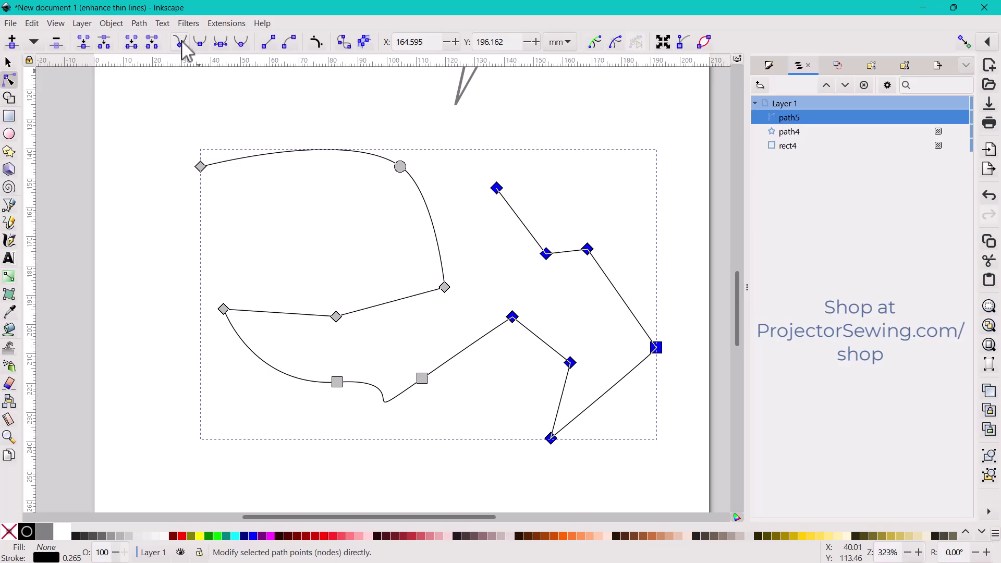
left_click(239, 43)
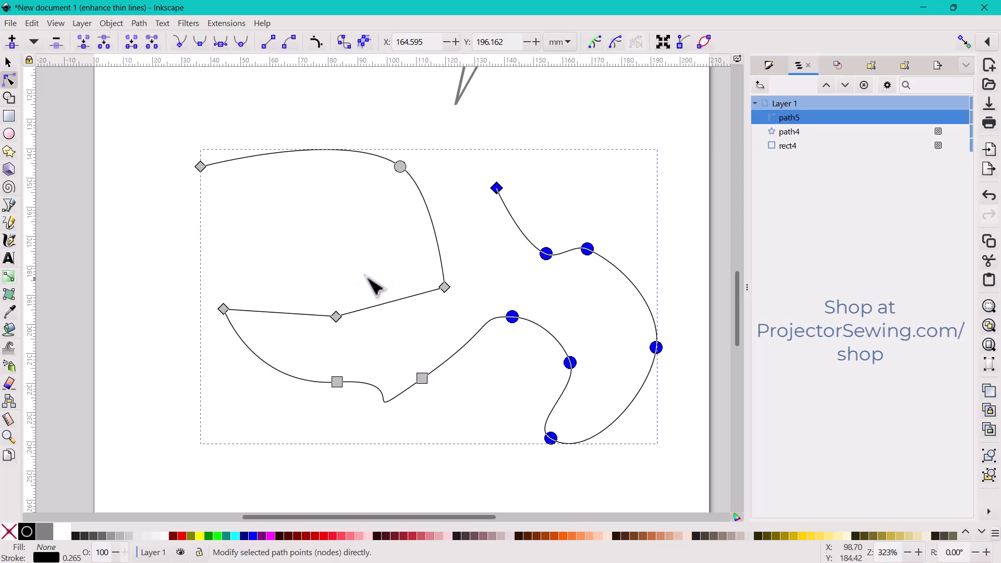
Select the path's eleven lower nodes and, working in inches, subtract 1 from their Y coordinate and add 2 to it.
left_click_drag(175, 235, 671, 463)
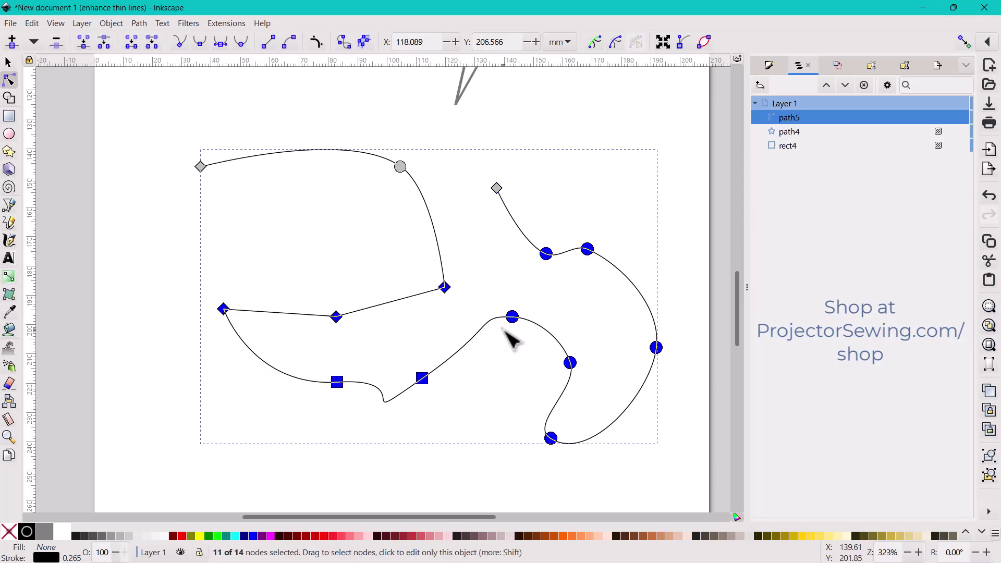
left_click(573, 44)
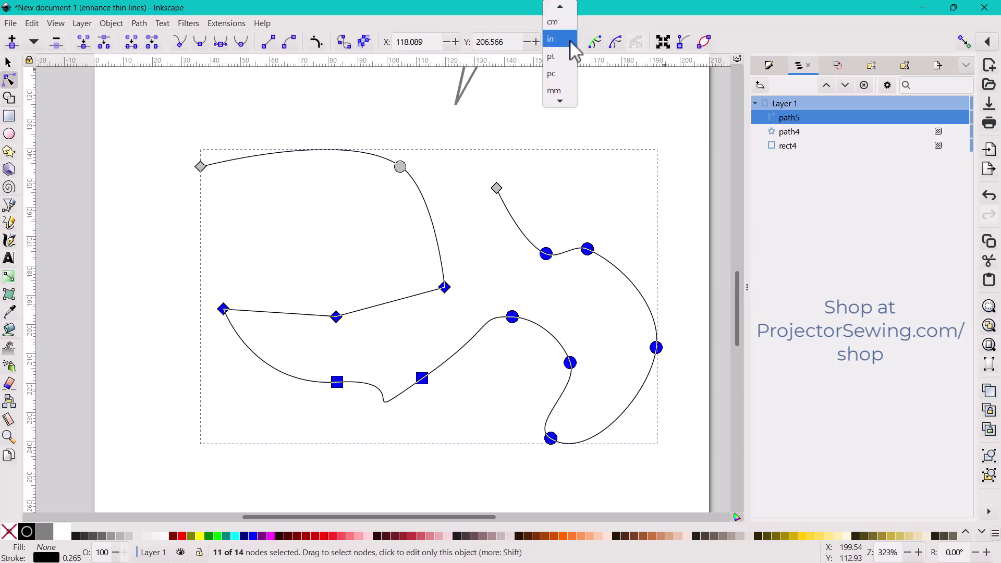
left_click(569, 39)
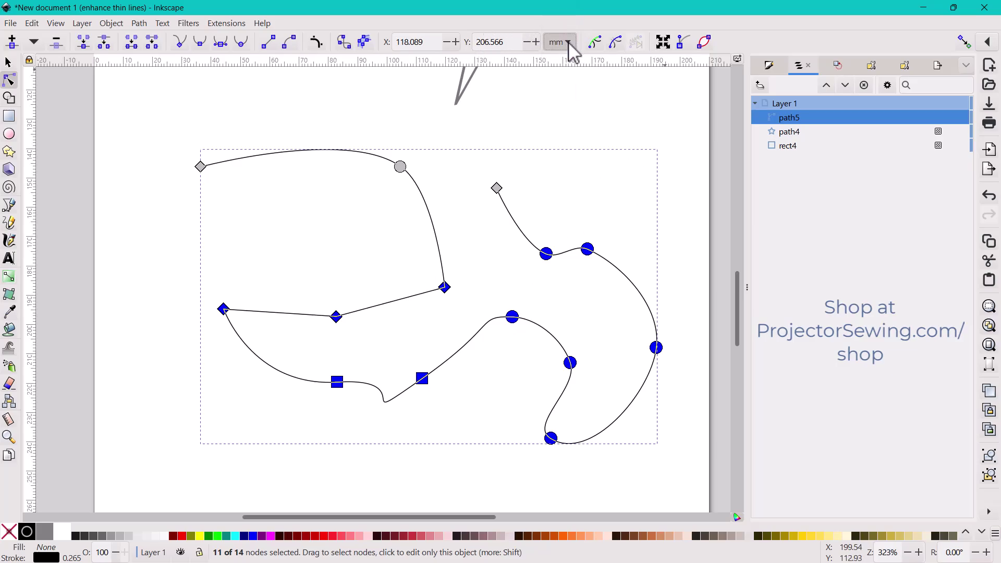
left_click(499, 46)
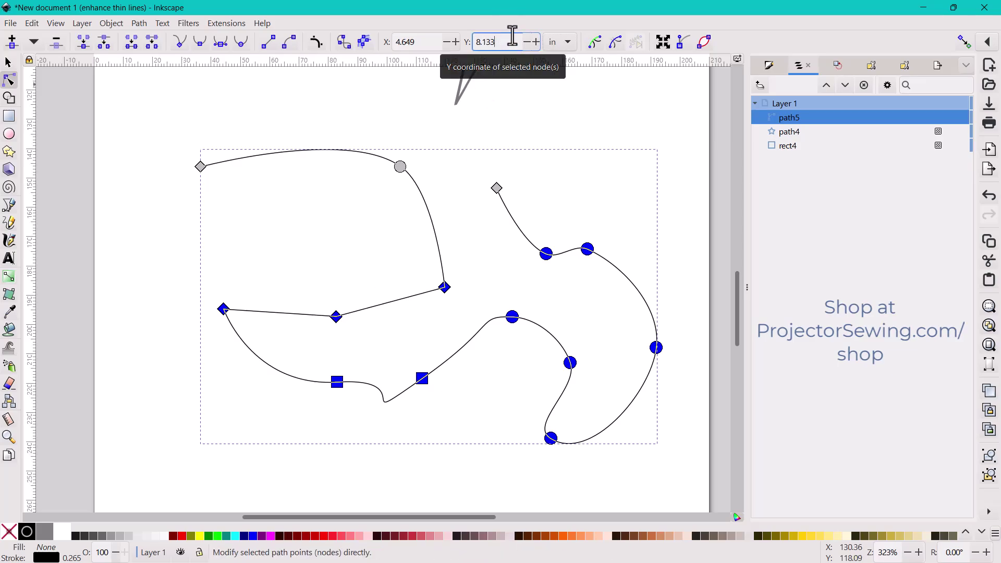
type("-")
type("1")
key("Return")
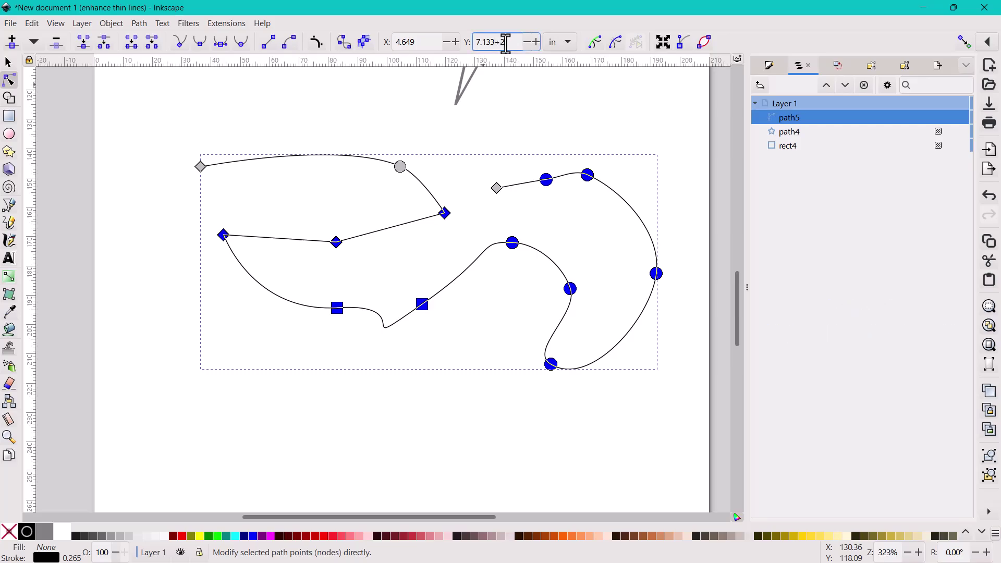
type("+2")
key("Return")
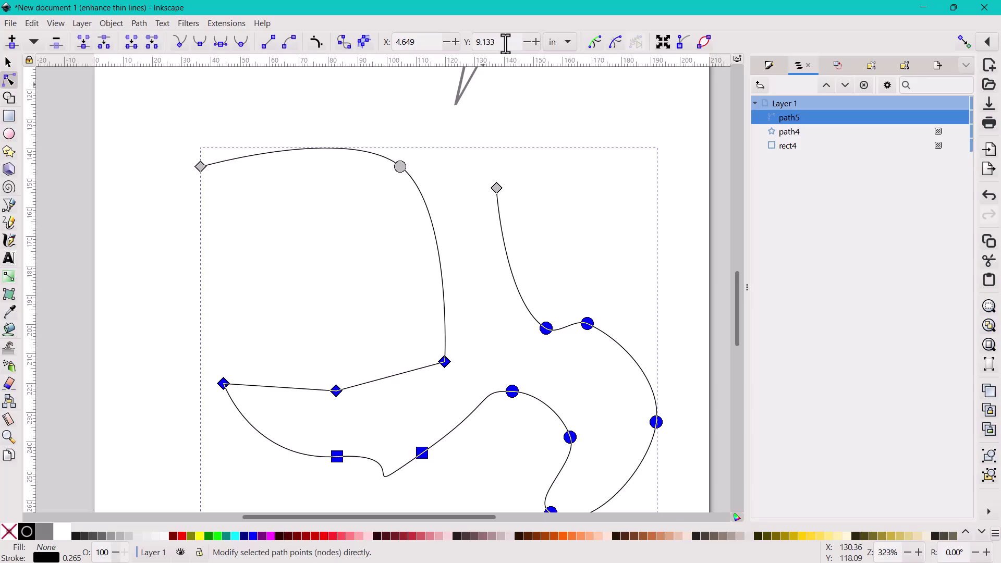
Select only the upper auto-smooth node and subtract 1 inch from its Y coordinate, giving Y 4.748 in.
left_click(402, 166)
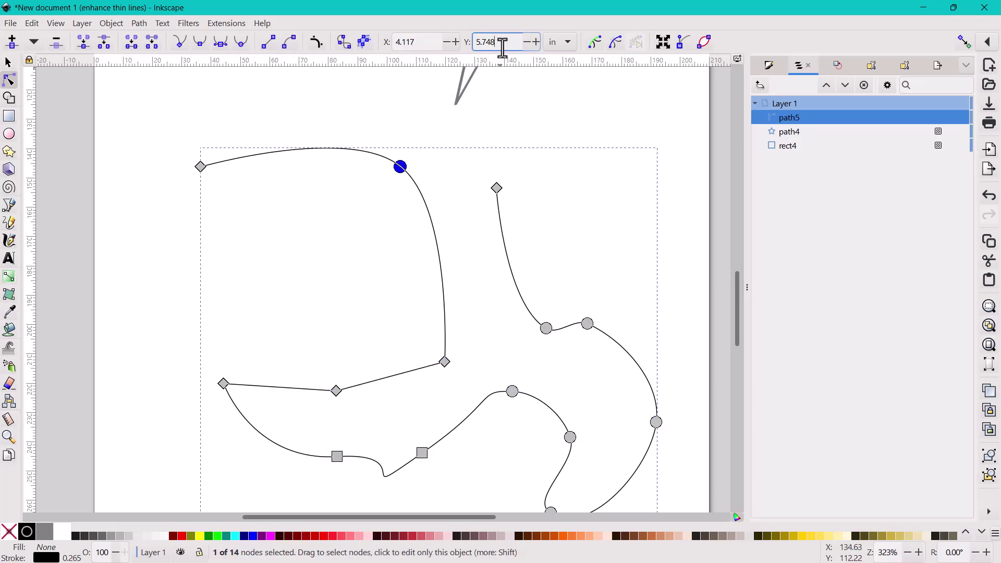
type("-1")
key("Return")
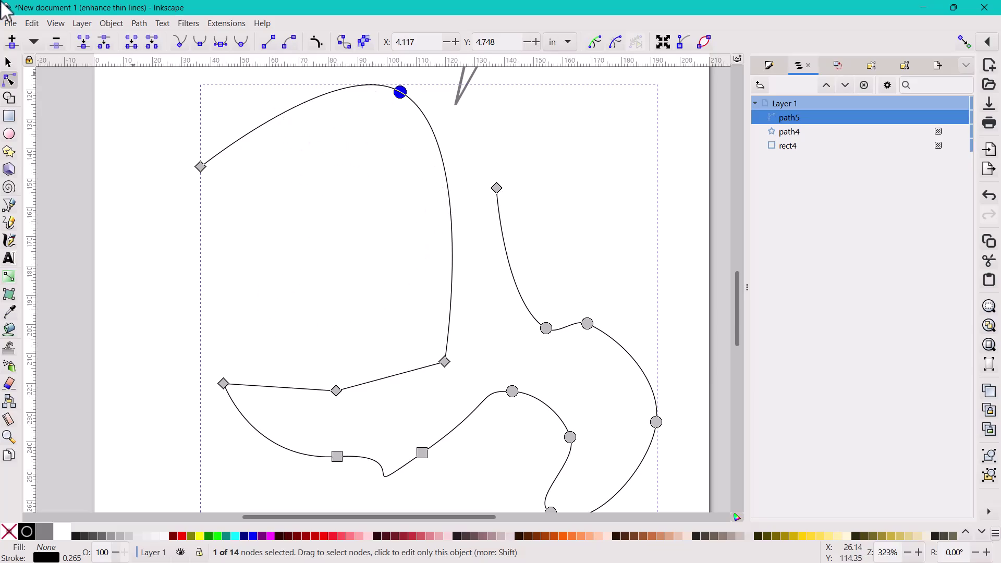
key("s")
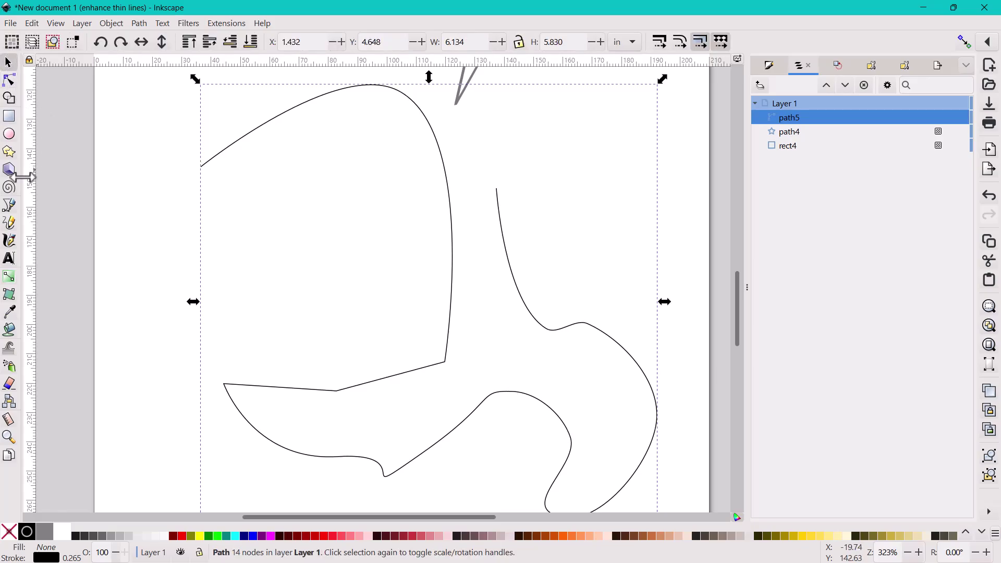
left_click(10, 205)
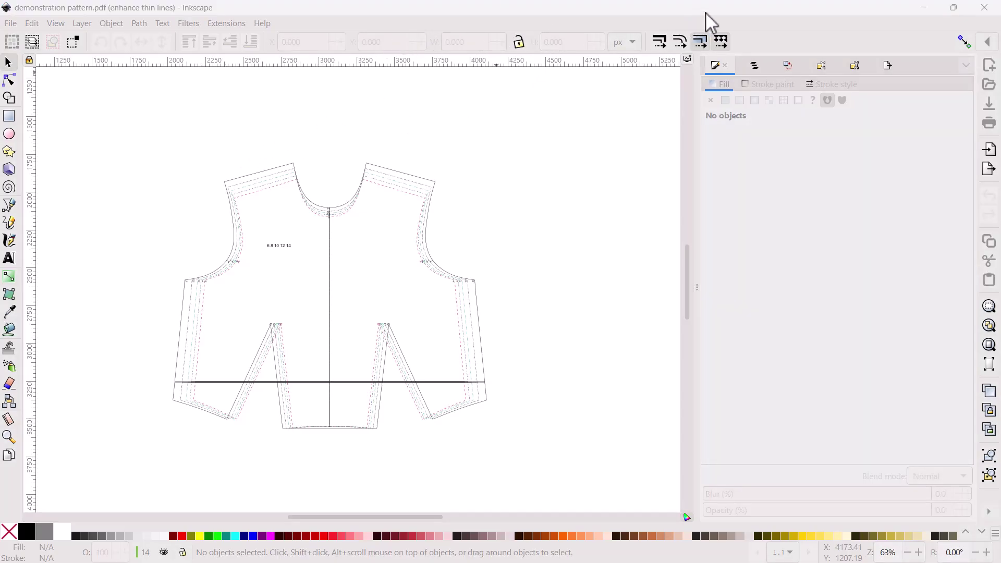
In demonstration pattern.pdf, set the measurement units to inches and hide the size layers 14, 12, 10 and 8.
left_click(632, 43)
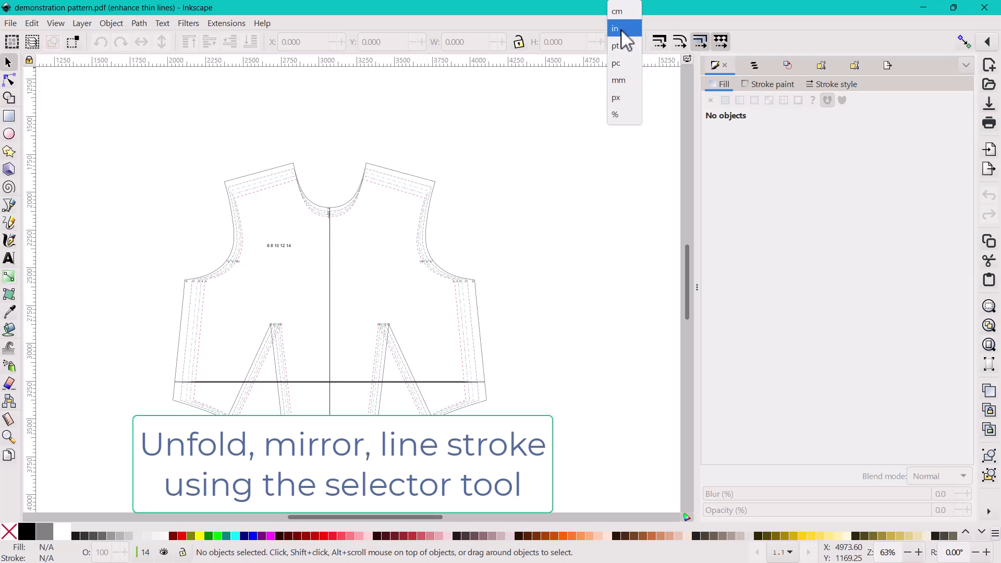
left_click(621, 37)
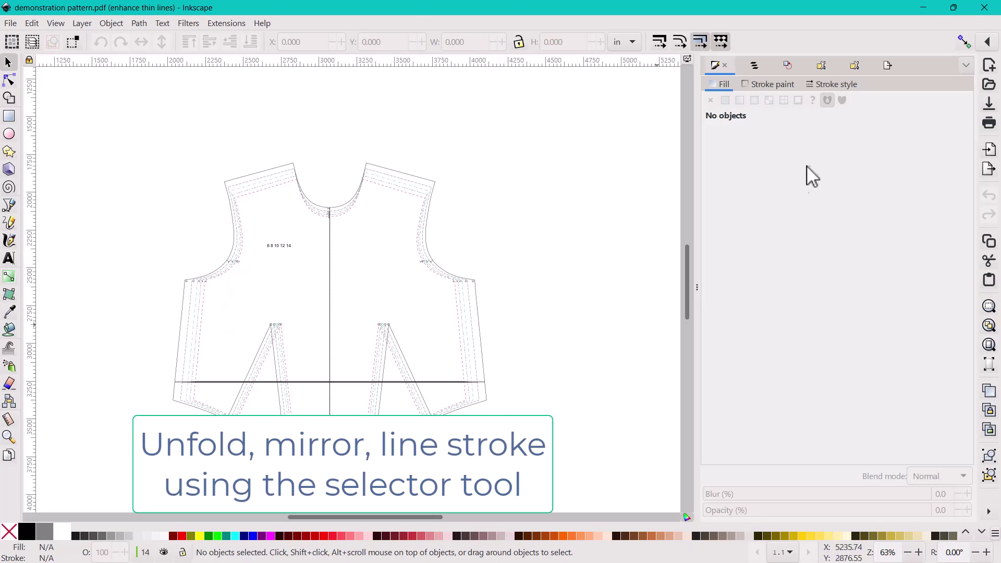
left_click(754, 67)
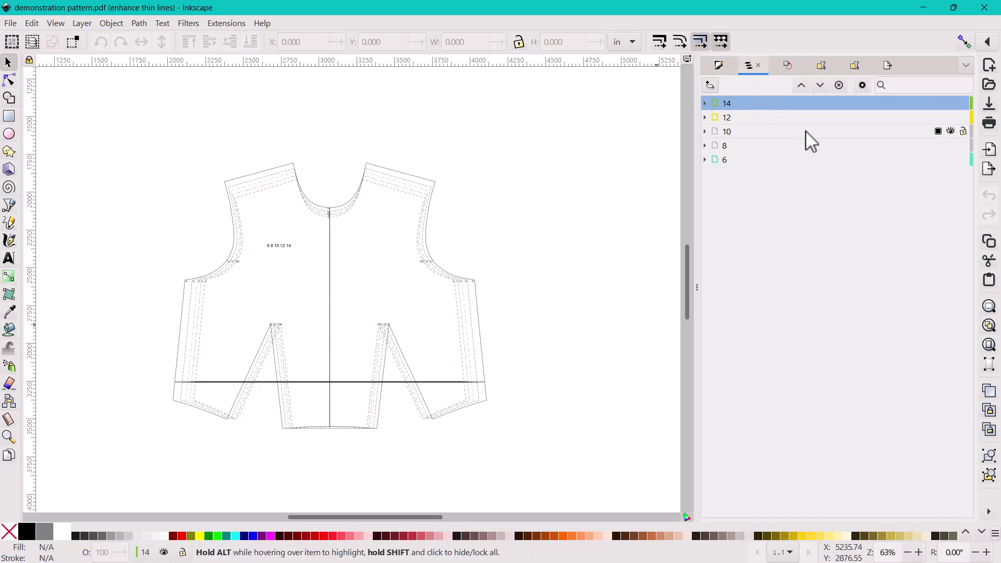
left_click(950, 103)
left_click(950, 117)
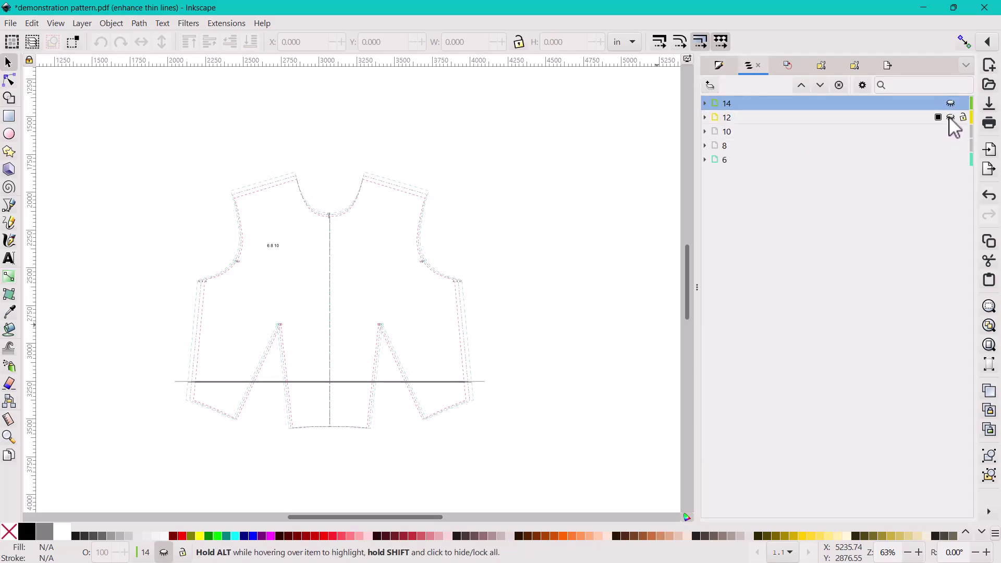
left_click(950, 131)
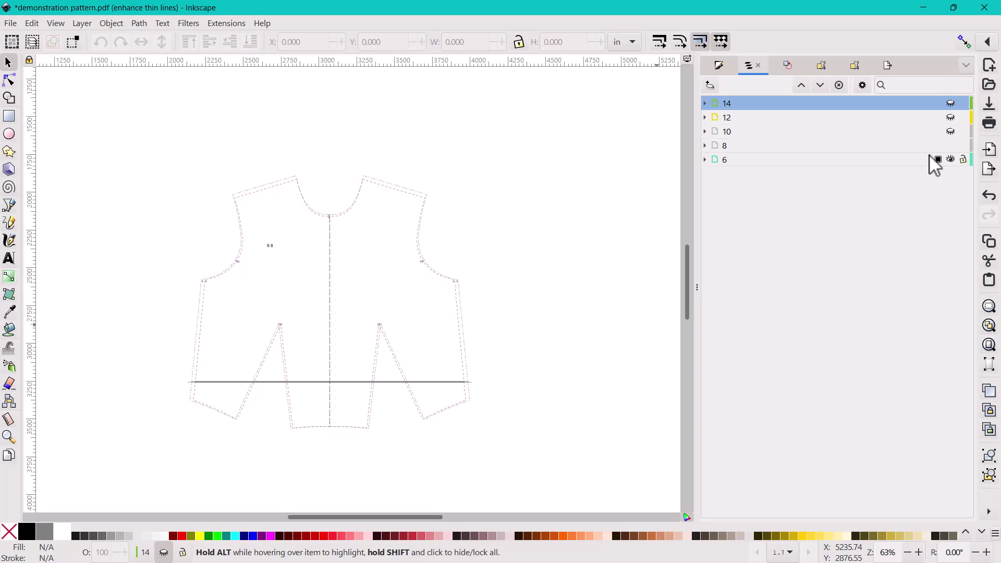
left_click(950, 145)
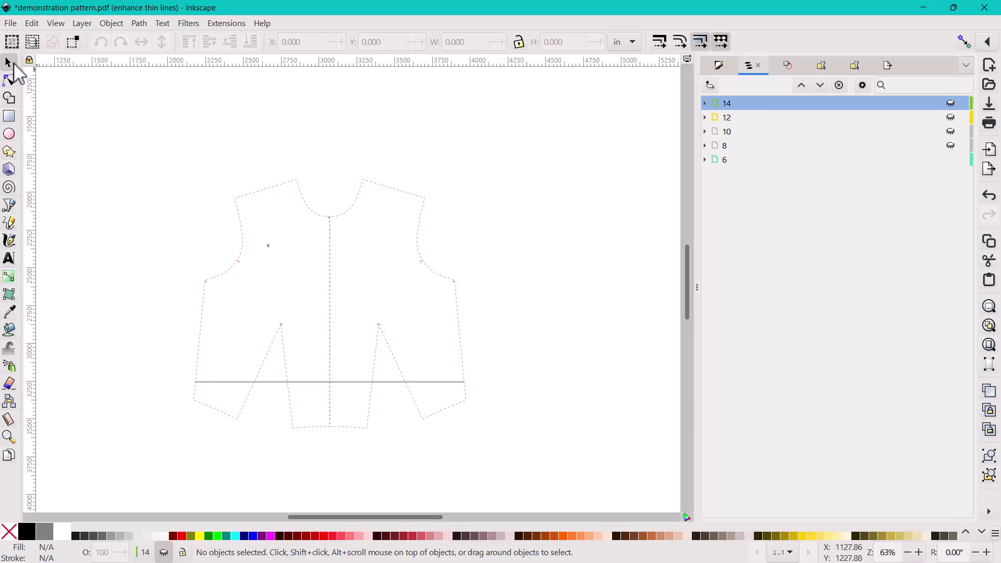
Move the right half of the size 6 bodice outline away from the left half, to about X 36.7, Y 19.7 in.
left_click(357, 193)
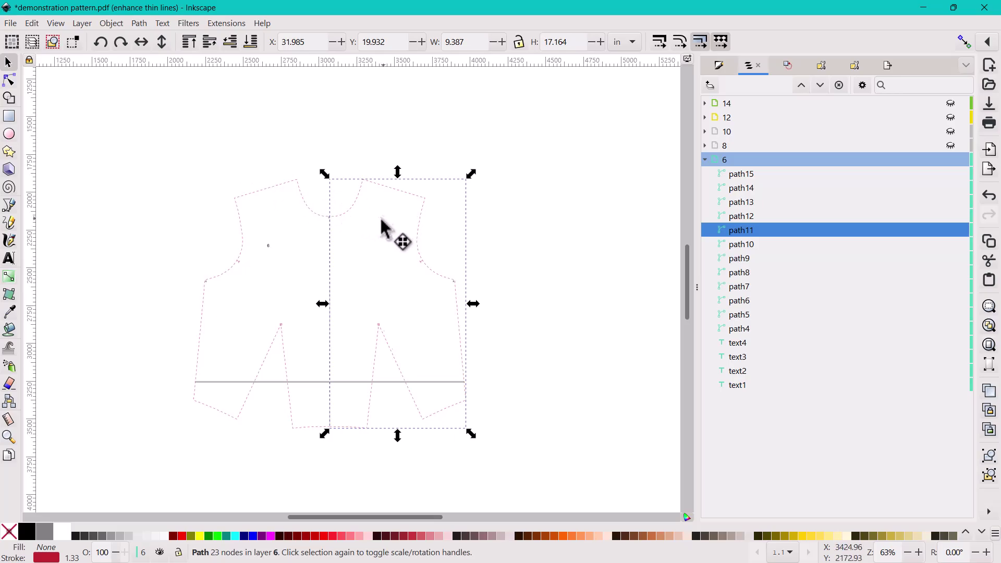
left_click_drag(367, 223, 432, 197)
left_click(359, 197)
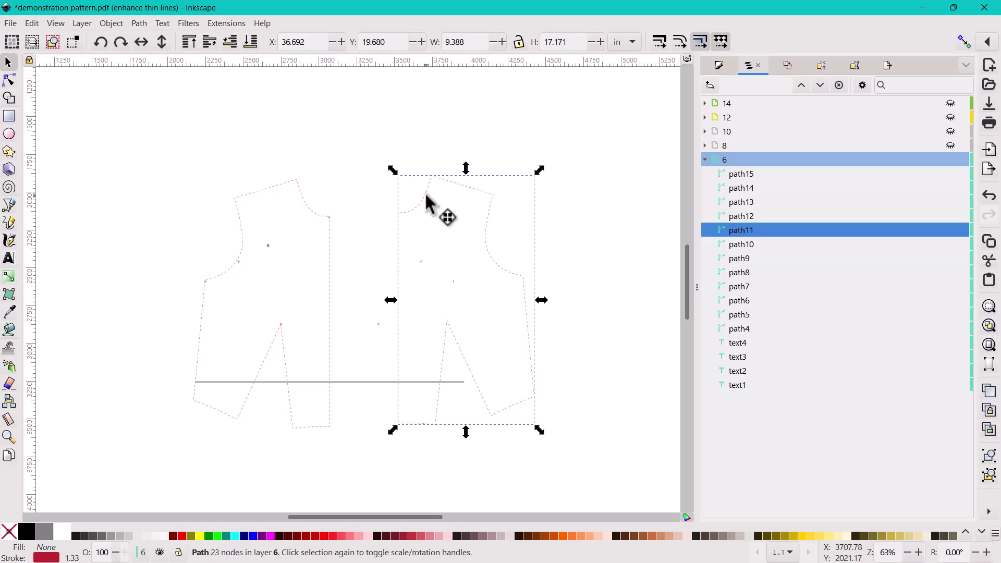
Move the detached bodice half down into the empty page area, to about X 32.7, Y 40.6 in.
scroll(420, 216, "down", 6)
left_click_drag(442, 105, 459, 233)
left_click(432, 168)
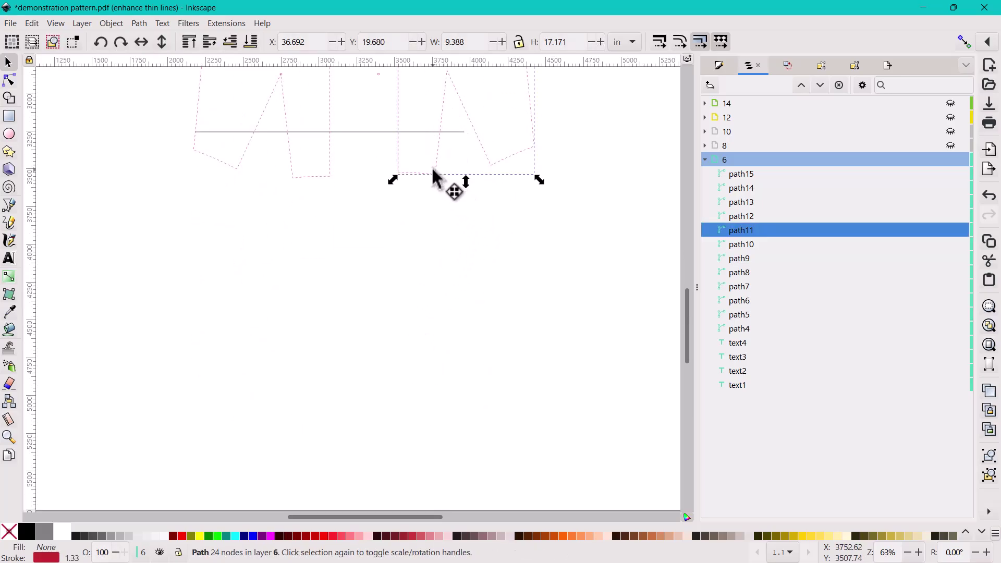
left_click_drag(432, 168, 379, 476)
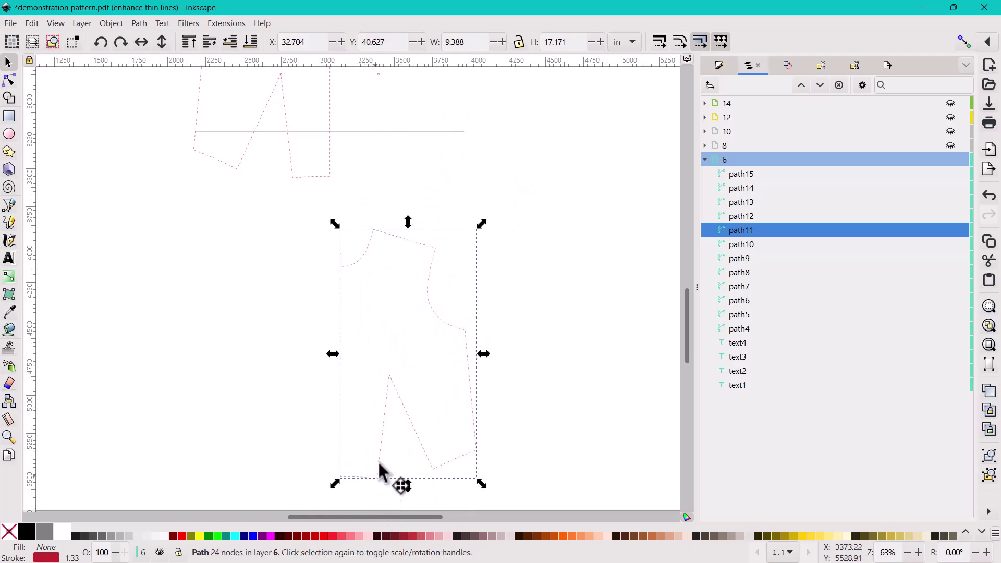
scroll(417, 373, "down", 5)
scroll(416, 274, "up", 5)
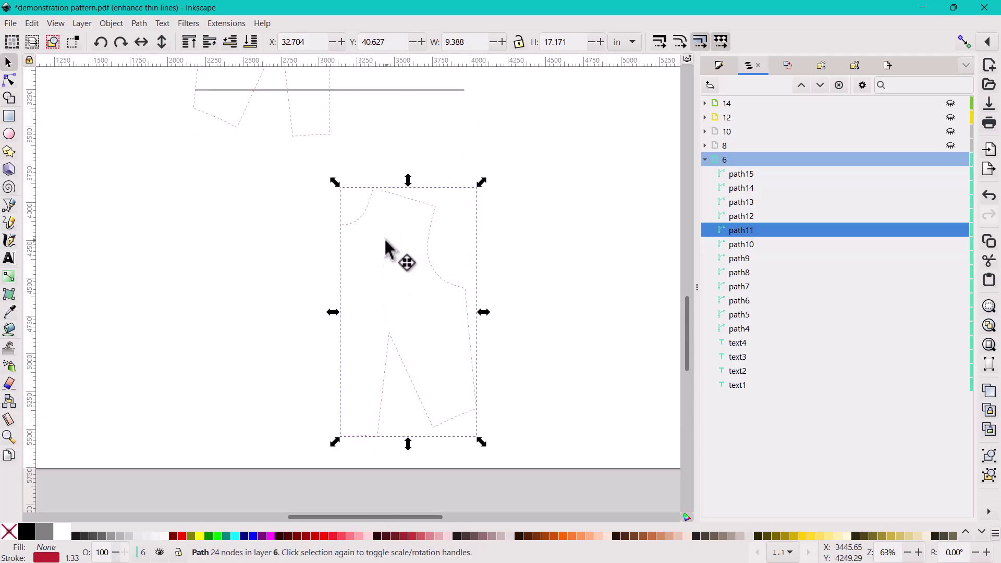
Reposition the detached bodice half slightly up and to the right, to about X 34.4, Y 37.5 in.
left_click(395, 233)
left_click(431, 276)
left_click_drag(432, 276, 457, 228)
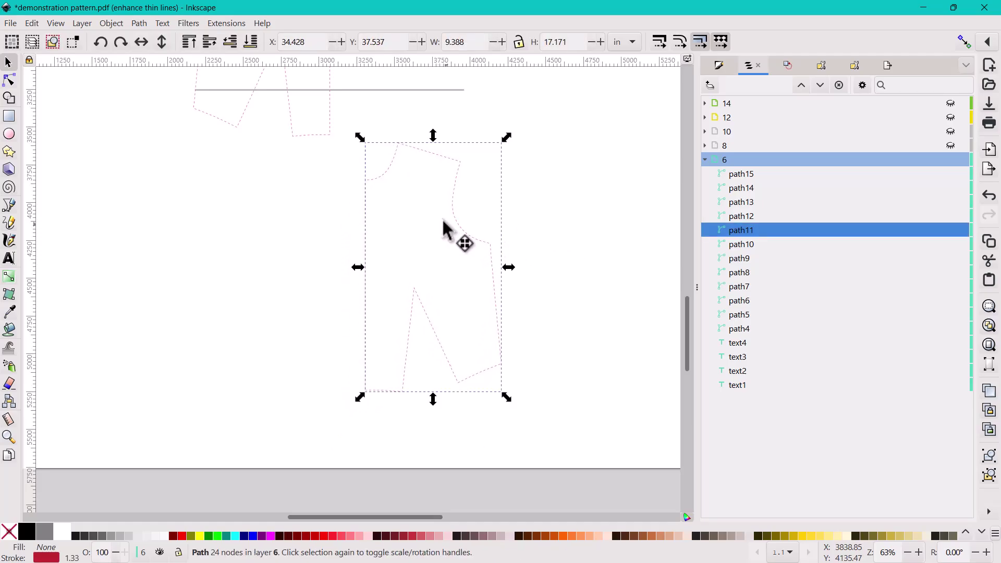
scroll(442, 230, "up", 3)
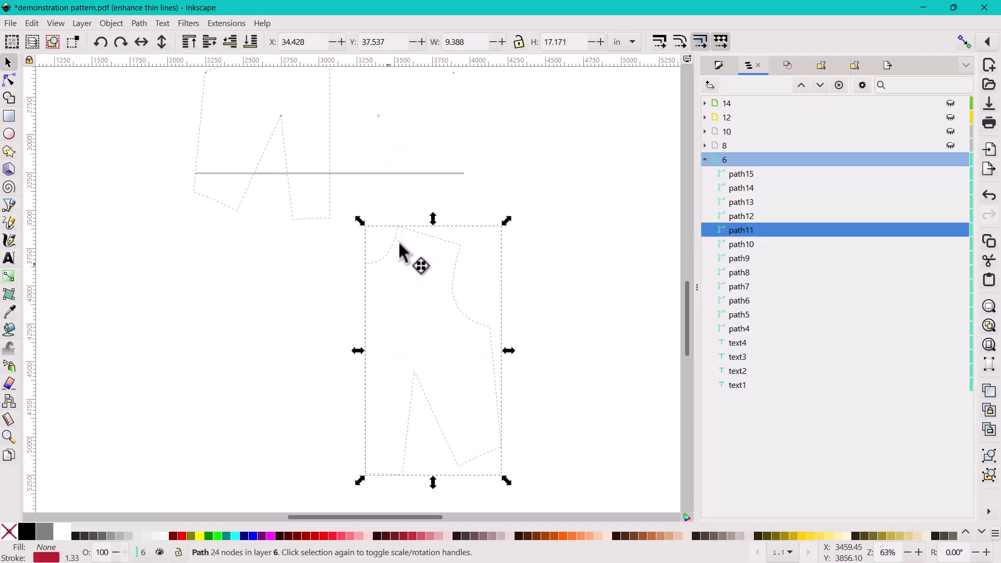
Change the detached half's dashed stroke to a solid line and set its width unit to points.
left_click(720, 68)
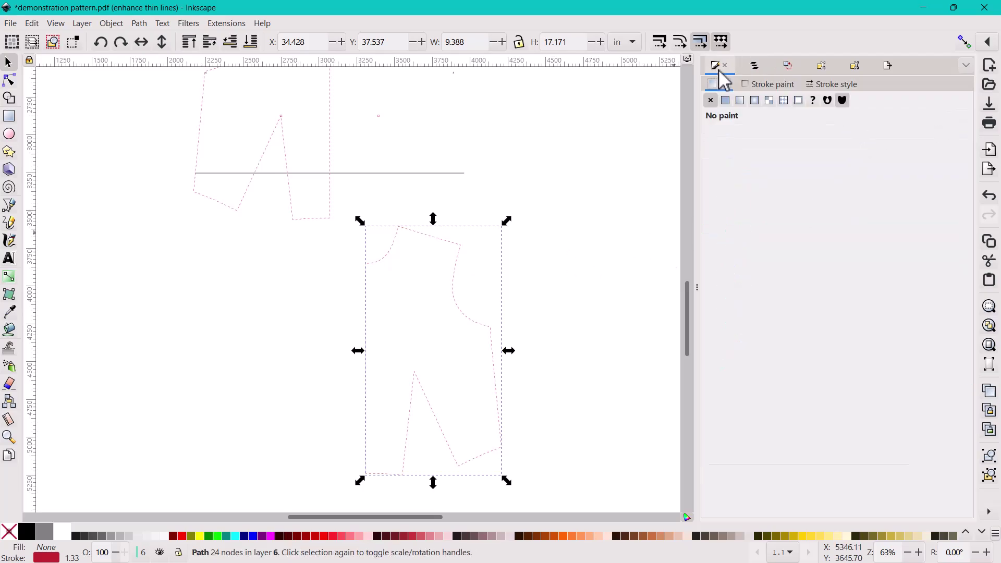
left_click(821, 85)
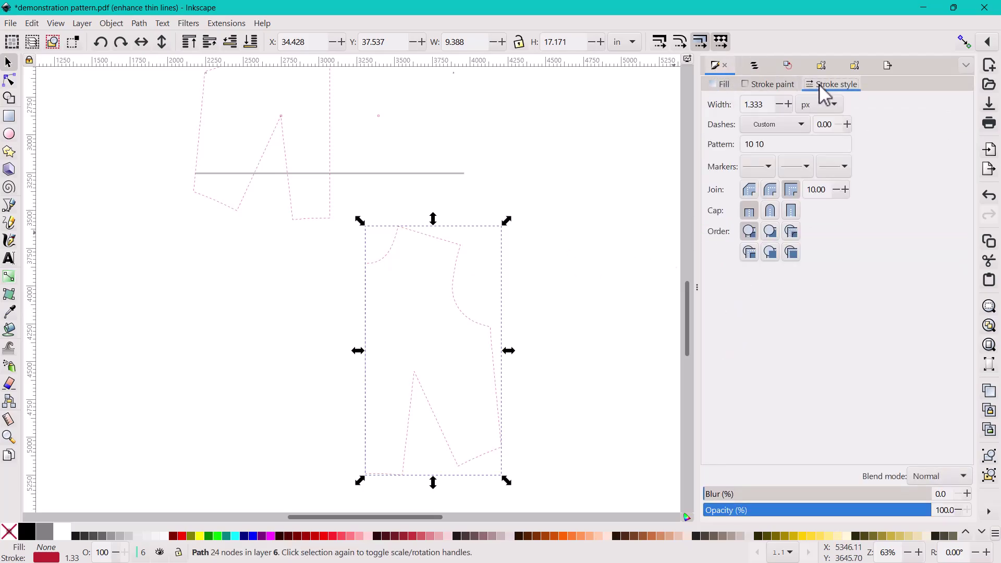
left_click(776, 127)
left_click(772, 142)
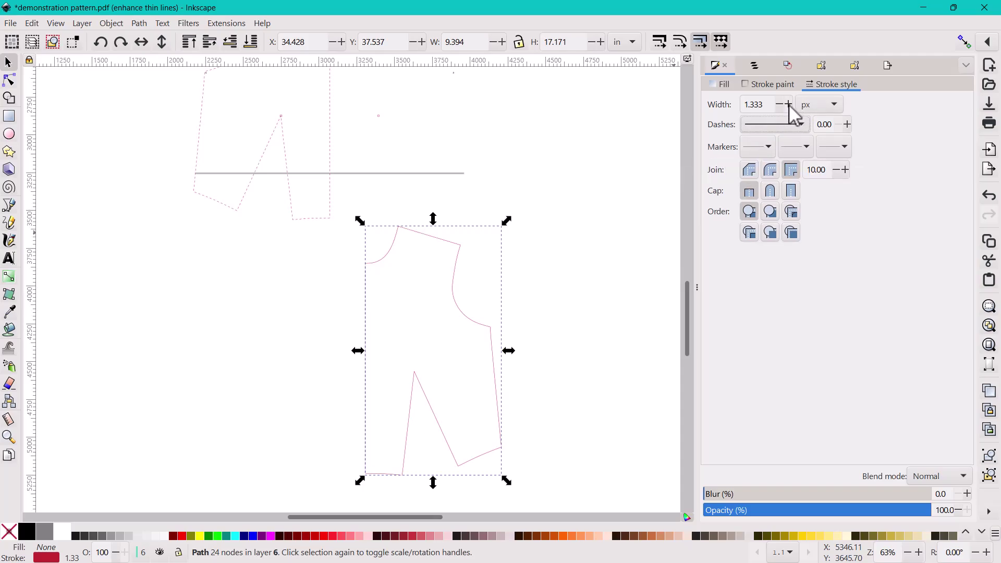
left_click(825, 108)
left_click(818, 57)
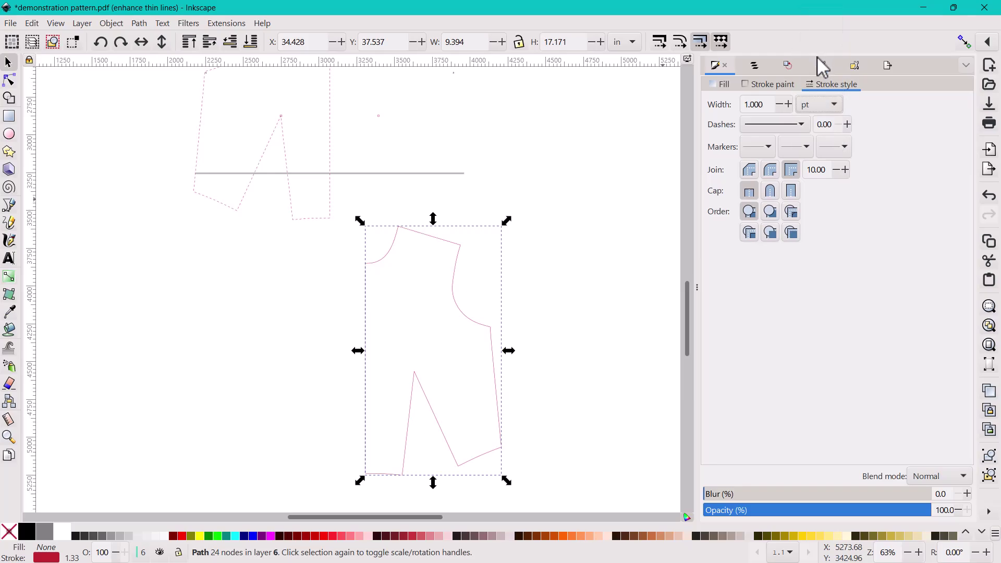
Try thicker strokes on the detached half by raising the width to 6.6 pt and reducing it to 5.2 pt.
left_click(789, 105)
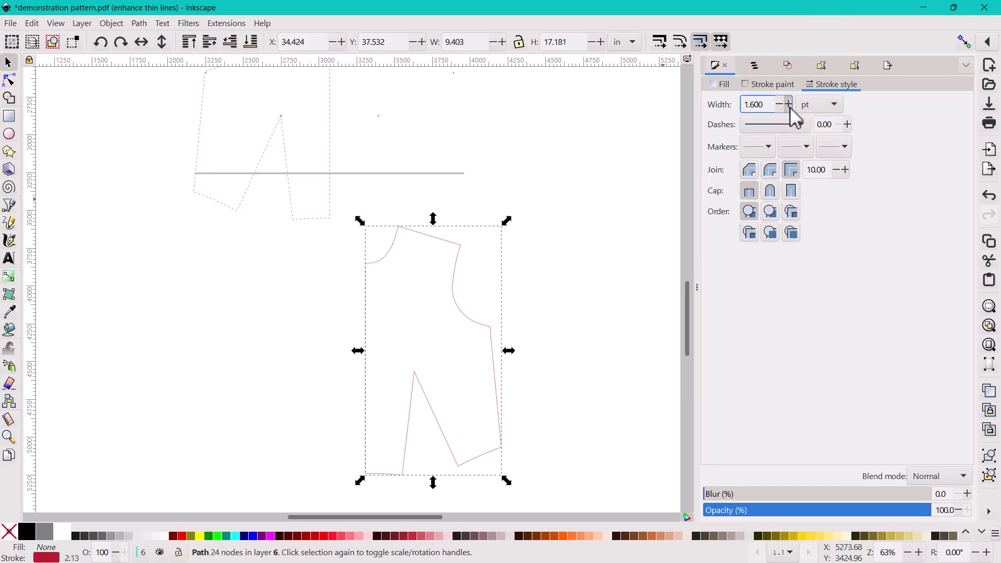
left_click_drag(788, 104, 788, 105)
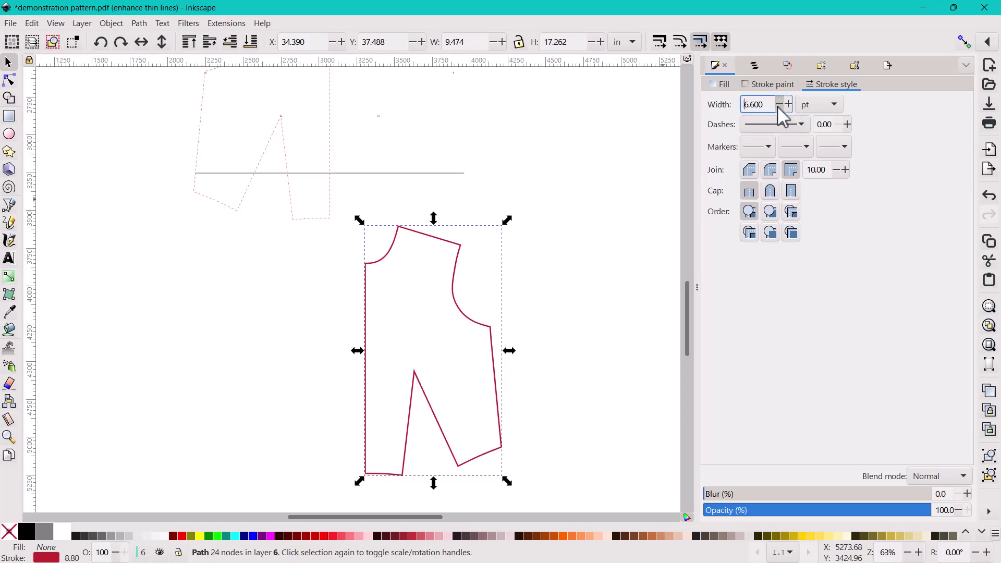
left_click(779, 105)
left_click_drag(779, 105, 778, 105)
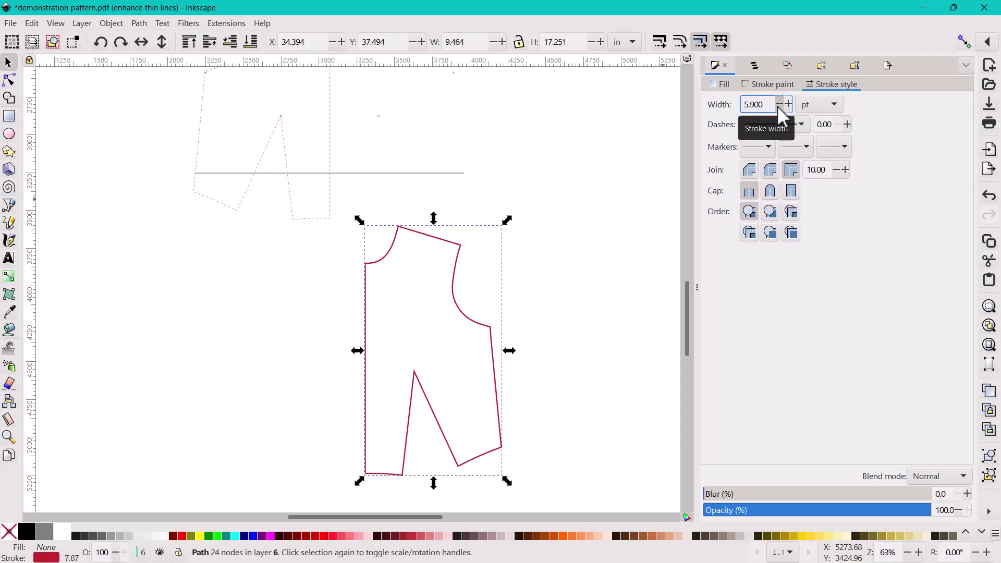
Set the detached bodice half's stroke width to 3 pt.
double_click(761, 104)
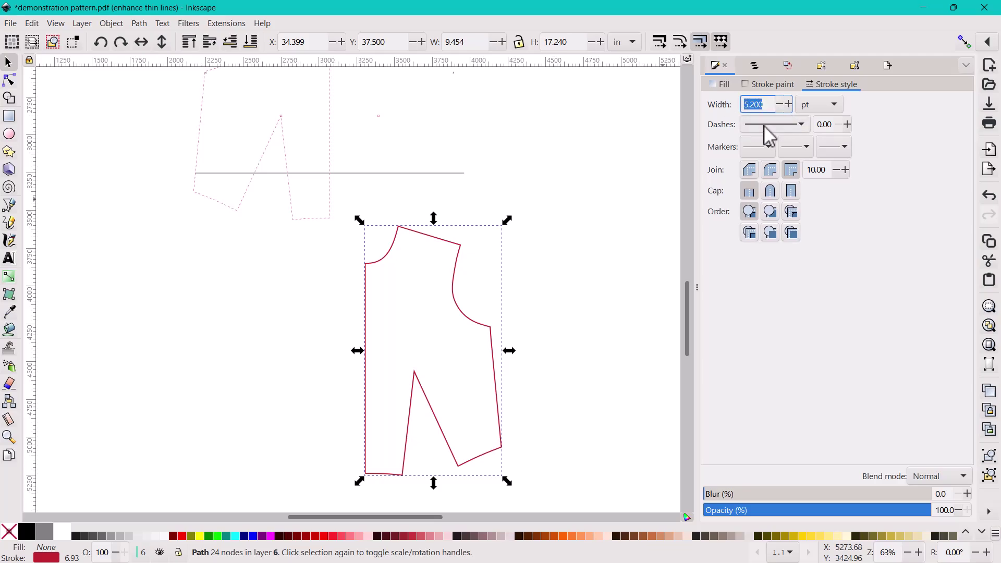
type("3")
key("Return")
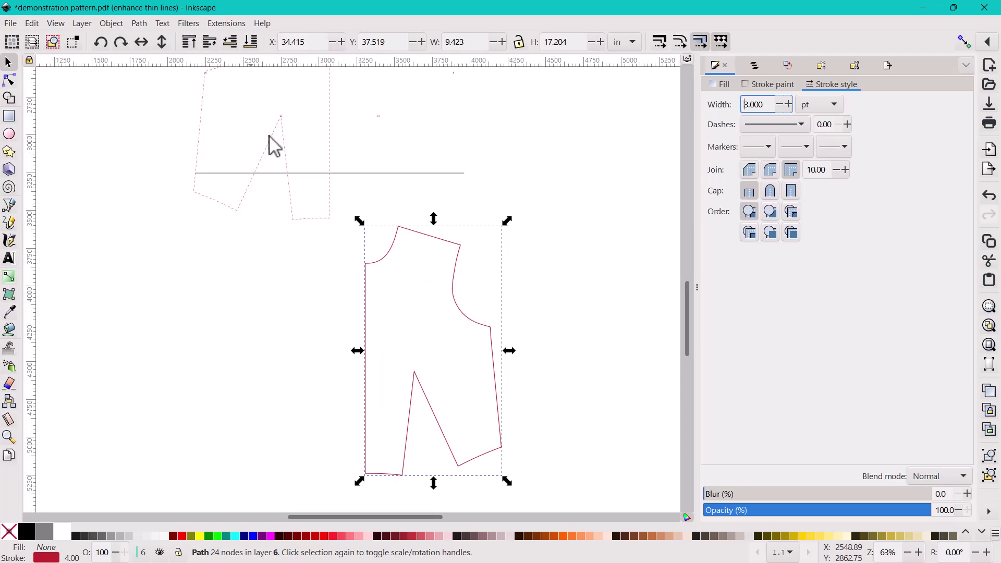
right_click(424, 267)
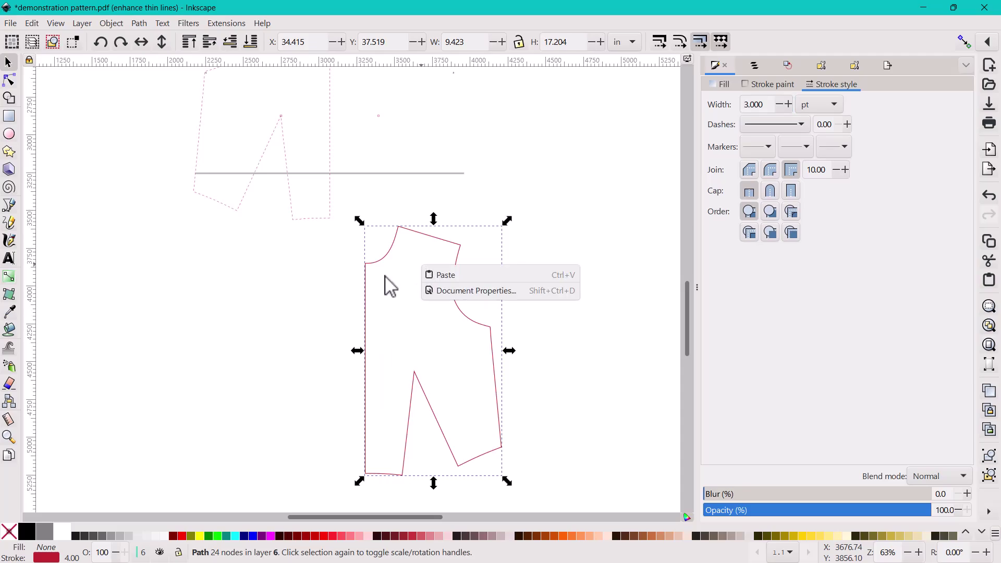
left_click(291, 275)
right_click(454, 324)
left_click(431, 306)
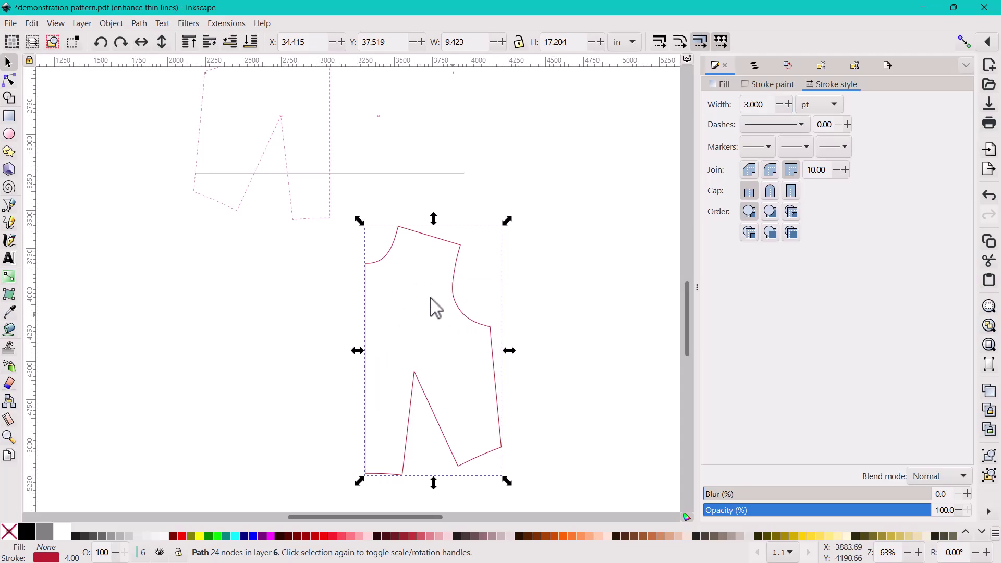
left_click(219, 290)
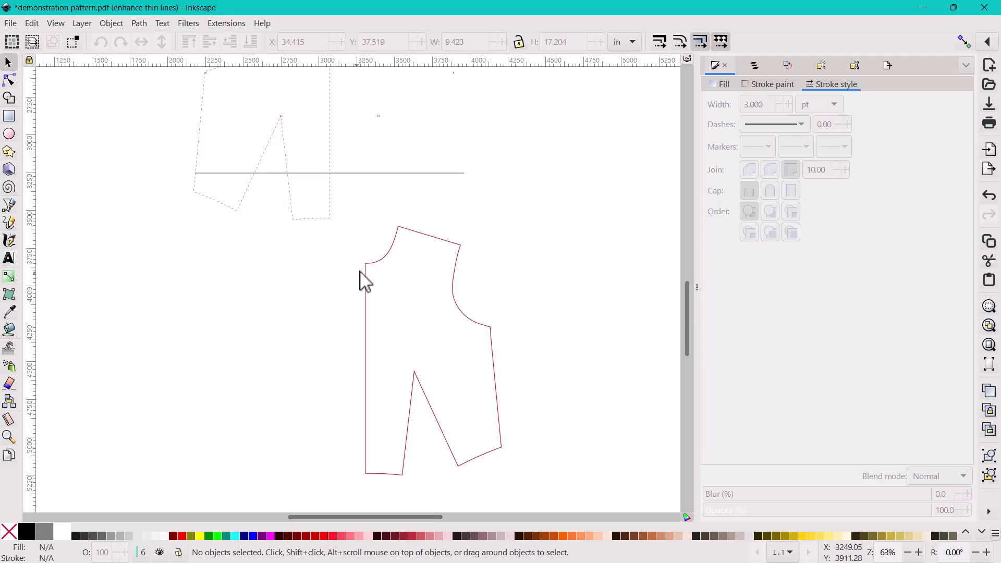
Duplicate the detached bodice half and flip the copy horizontally.
left_click(379, 263)
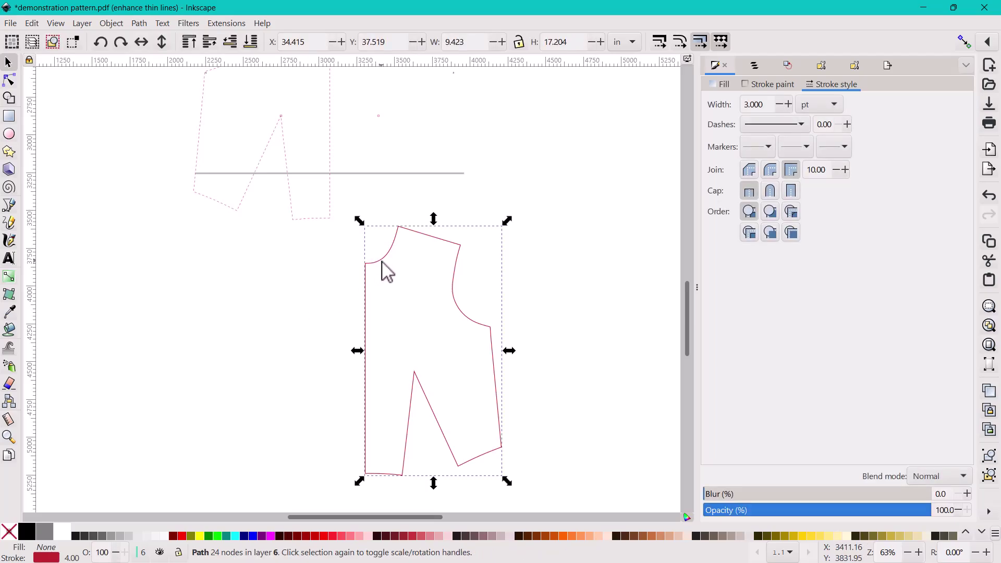
right_click(381, 264)
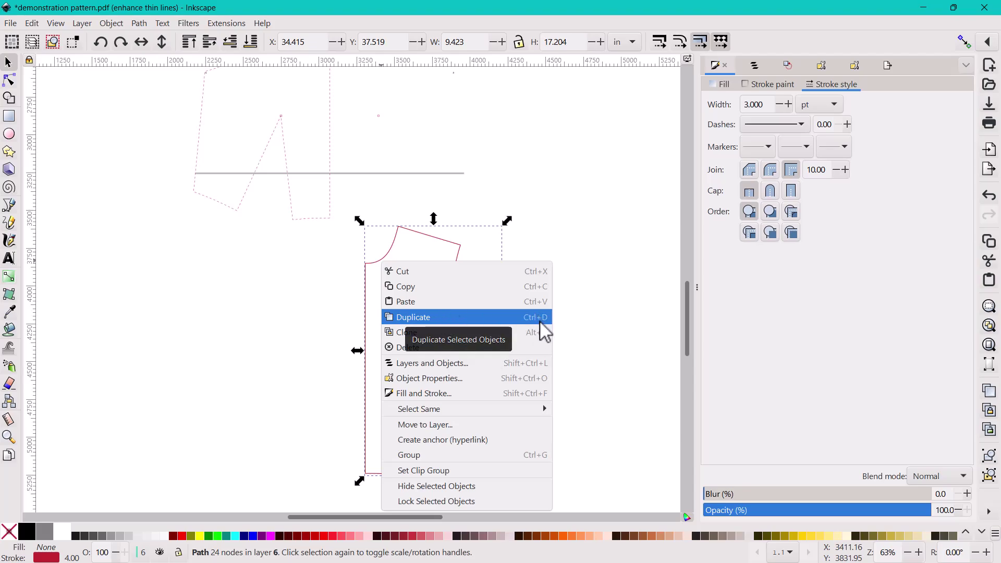
key("ctrl+d")
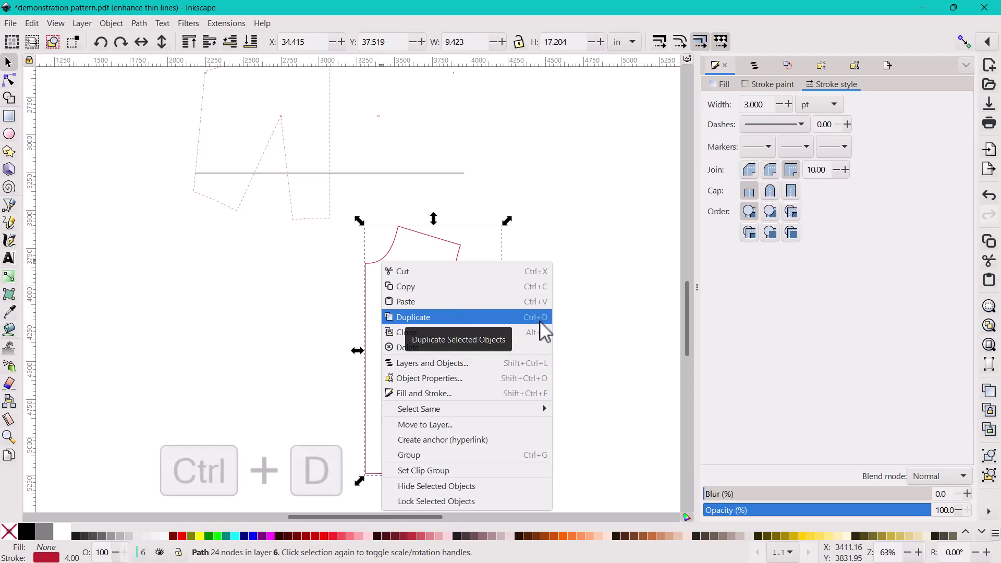
left_click(453, 318)
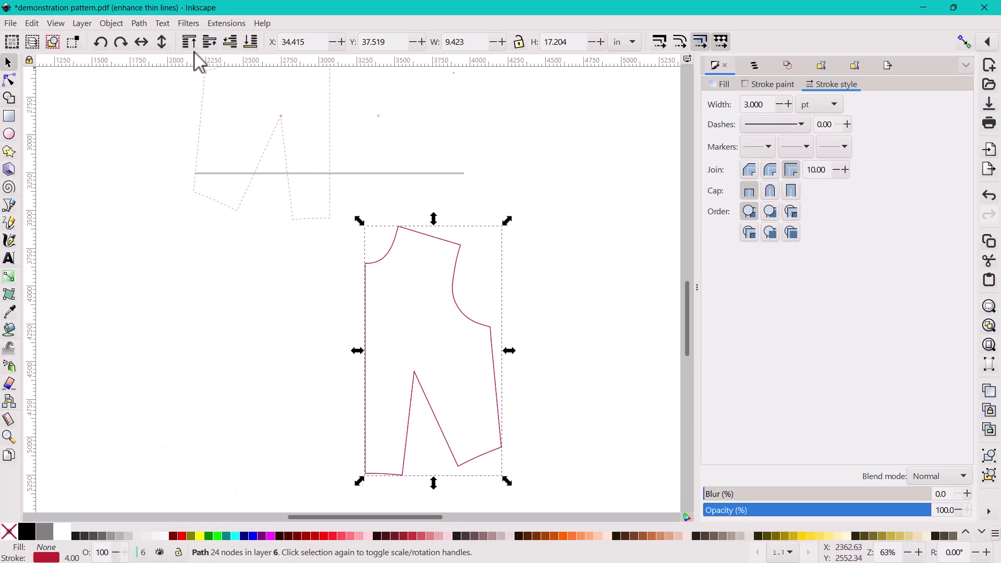
left_click(142, 42)
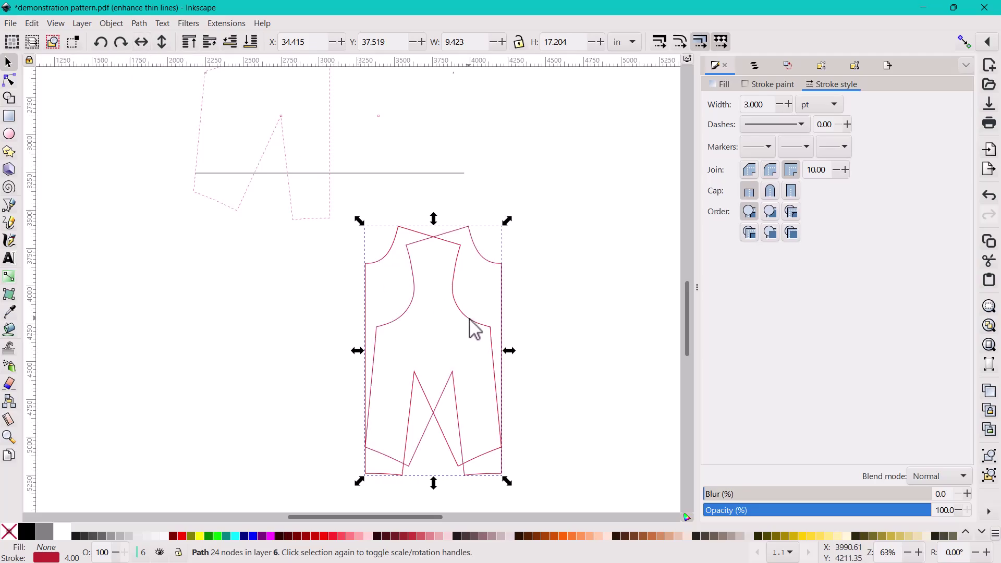
Shift the original half slightly left and place the mirrored copy against its centre edge, at about X 23.06, Y 37.74 in.
left_click_drag(470, 328, 440, 329)
left_click(496, 298)
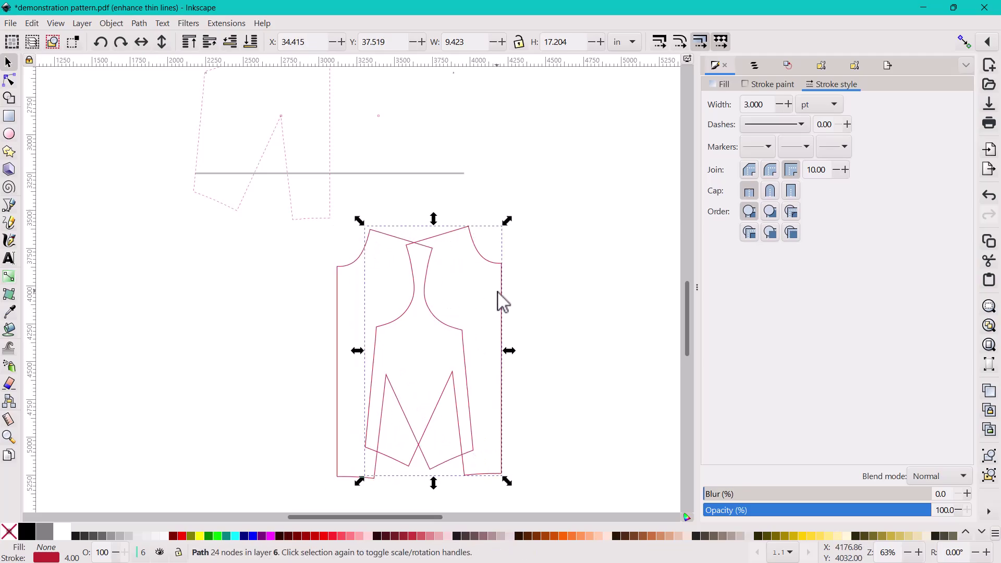
left_click_drag(496, 291, 380, 298)
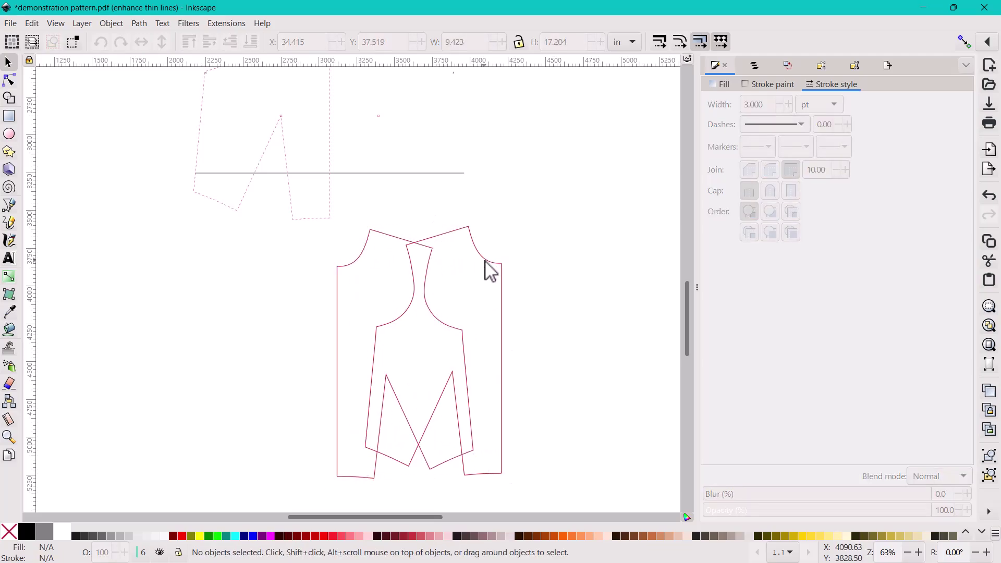
left_click(486, 262)
mouse_move(485, 262)
left_mouse_down()
mouse_move(319, 283)
mouse_move(317, 266)
left_mouse_up()
left_click(543, 243)
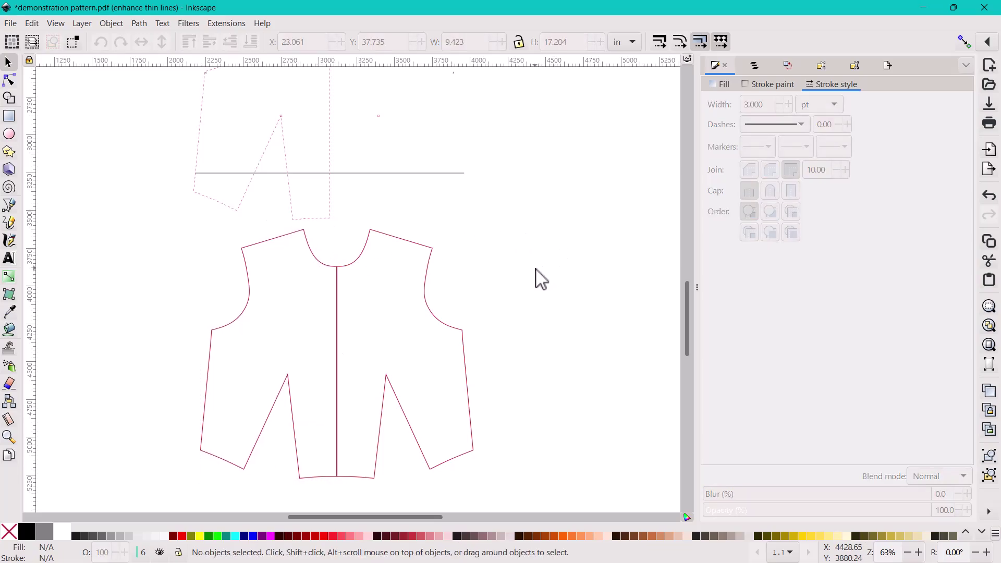
Group the two bodice halves and move the group down and to the left, to about X 21.01, Y 38.89 in.
scroll(541, 279, "down", 3)
mouse_move(129, 134)
left_mouse_down()
mouse_move(441, 292)
mouse_move(562, 436)
left_mouse_up()
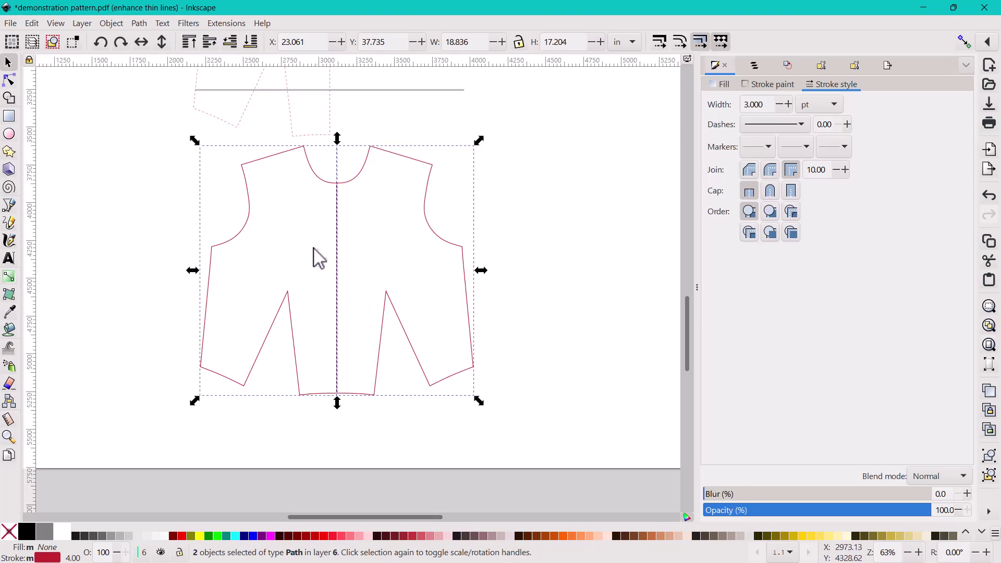
left_click(110, 24)
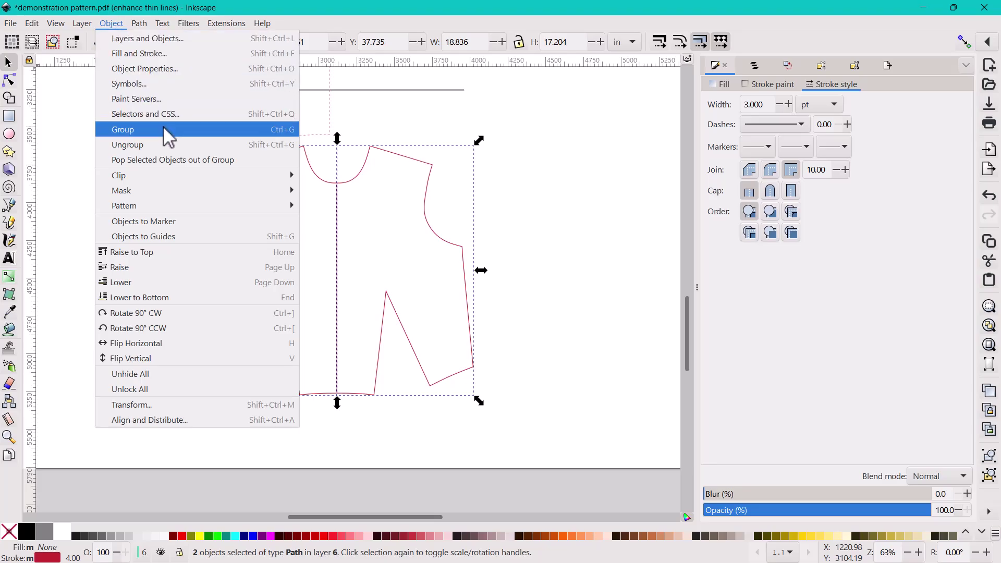
left_click(274, 129)
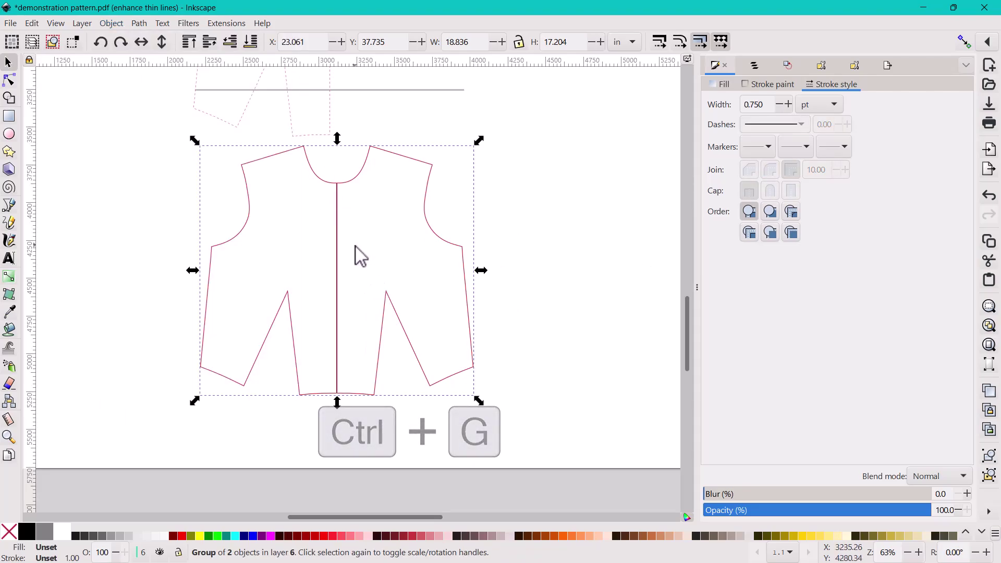
left_click(127, 175)
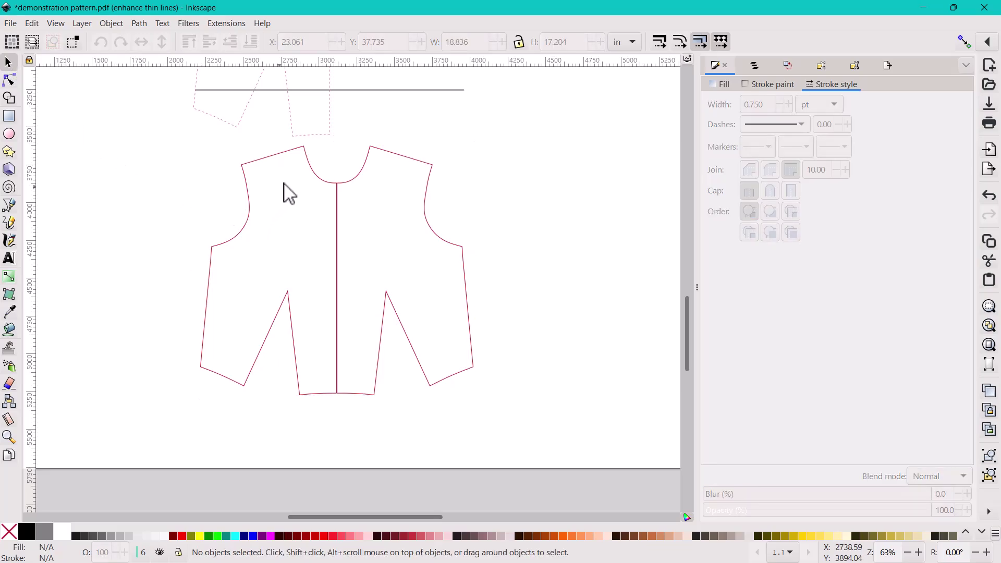
left_click(336, 190)
left_click_drag(346, 197, 306, 229)
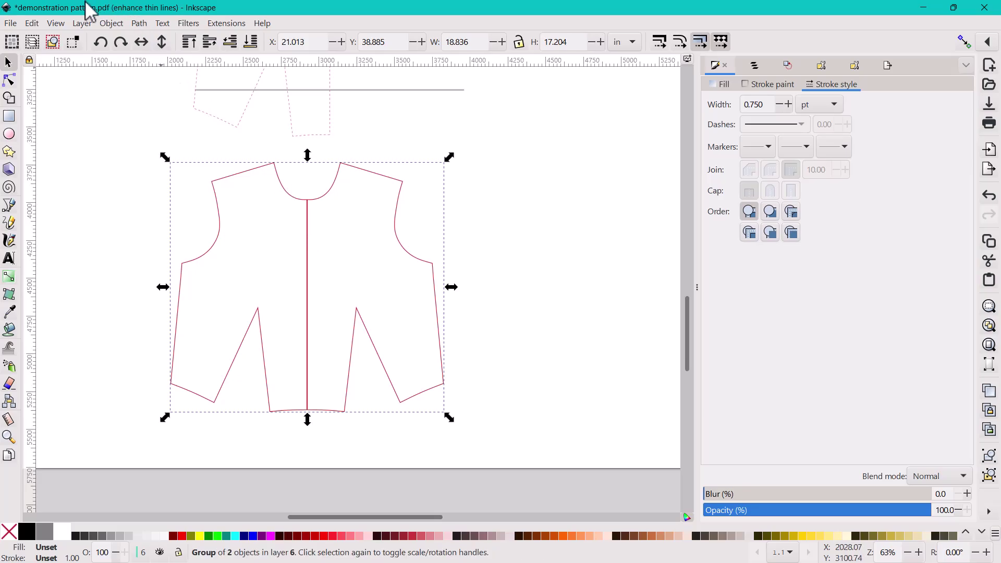
Ungroup the bodice and pull its halves apart, moving the right one to about X 42.86, Y 38.53 in and the left one up and left.
left_click(107, 24)
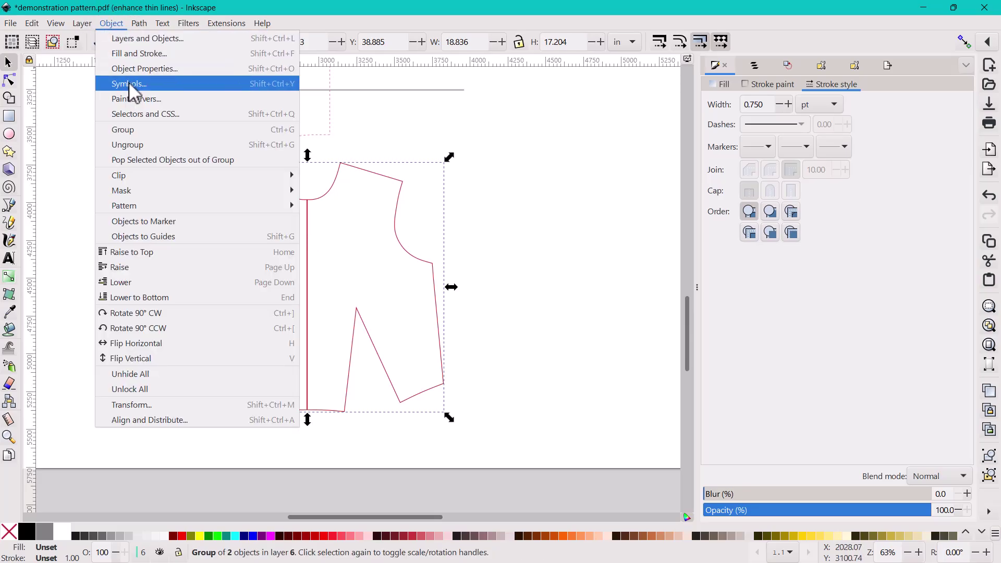
left_click(154, 145)
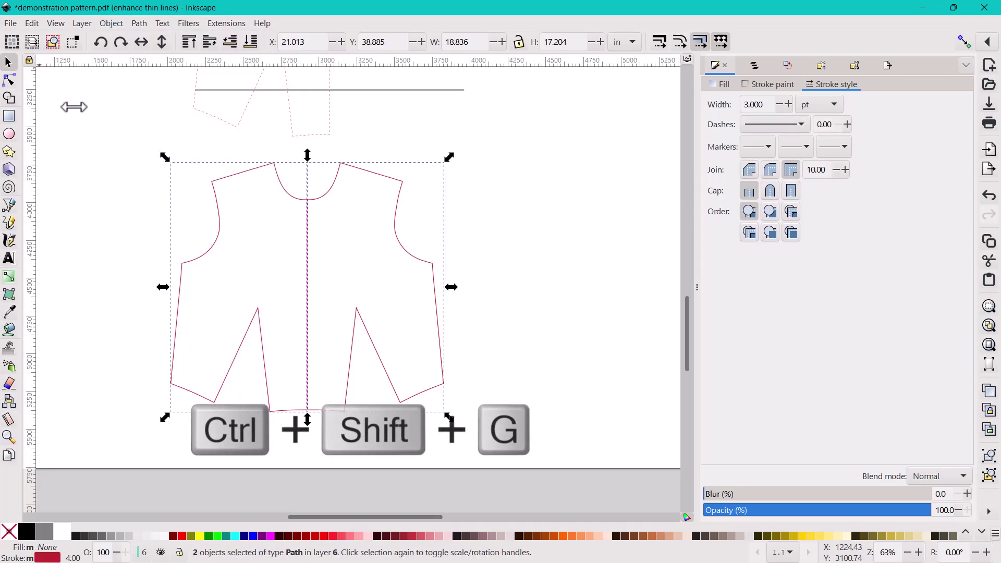
left_click(112, 131)
left_click(332, 194)
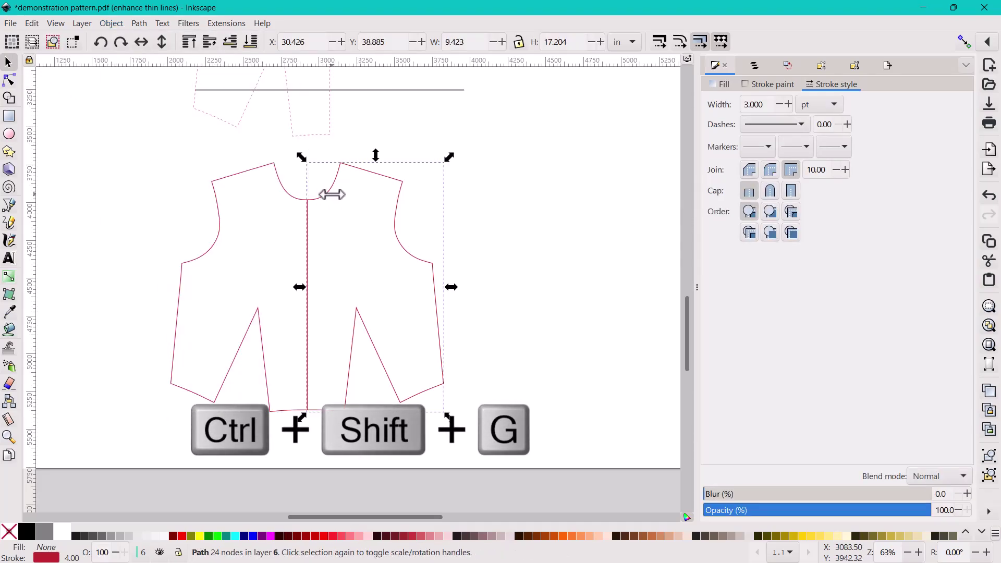
left_click_drag(332, 195, 515, 192)
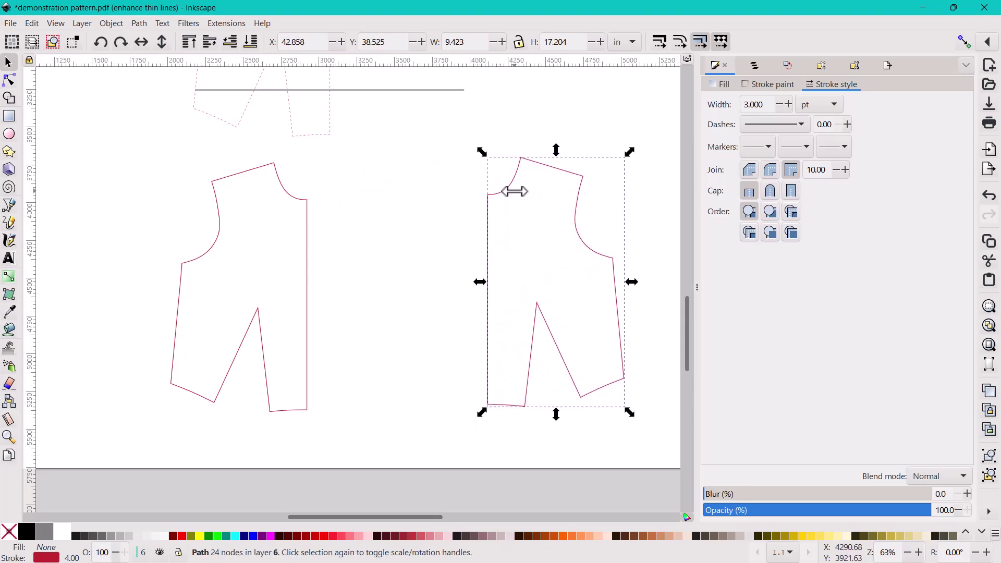
left_click(264, 164)
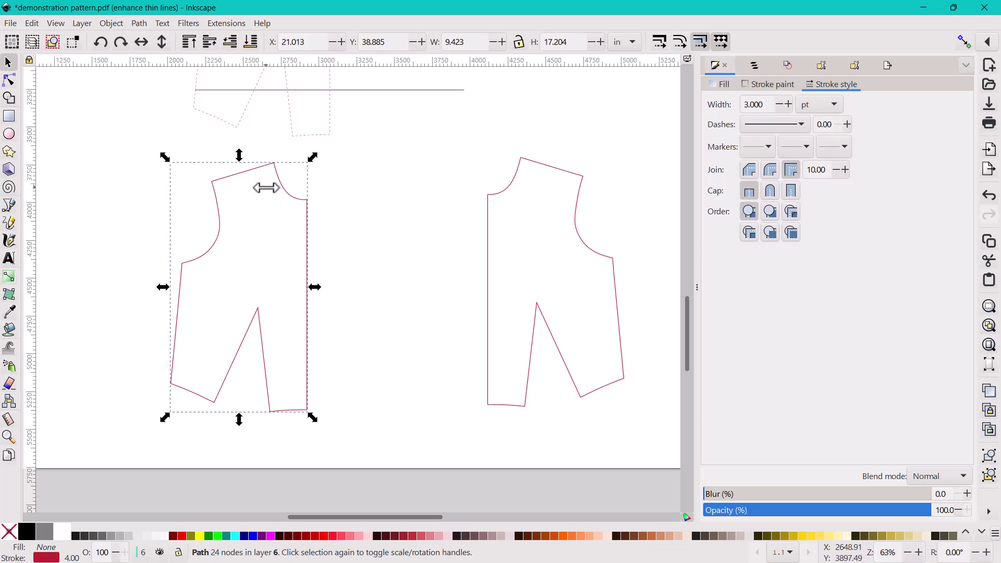
left_click_drag(281, 193, 160, 161)
Place a horizontally flipped duplicate of the right half between the two bodice halves, at about X 31.15, Y 38.67 in.
left_click(502, 194)
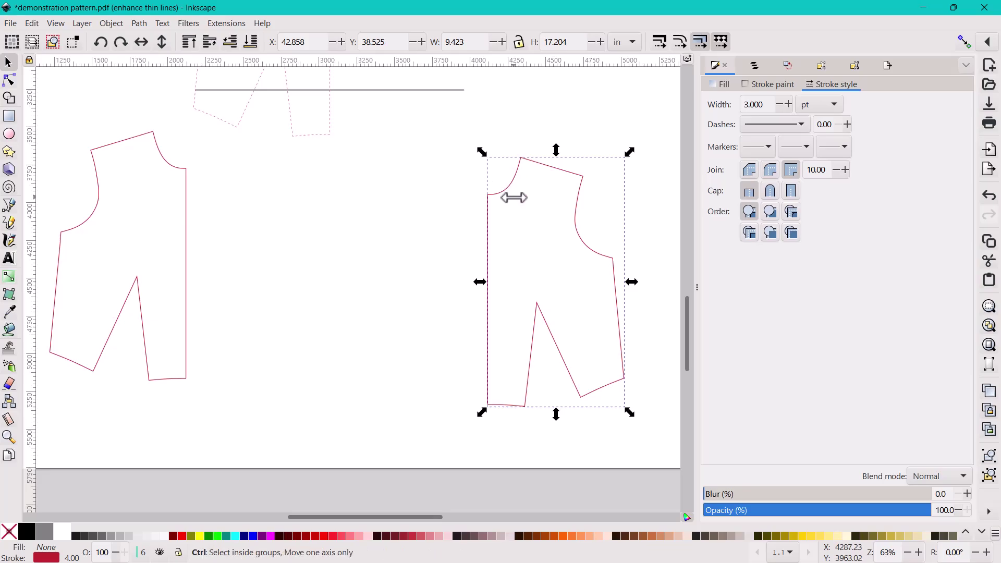
left_click_drag(502, 196, 328, 211)
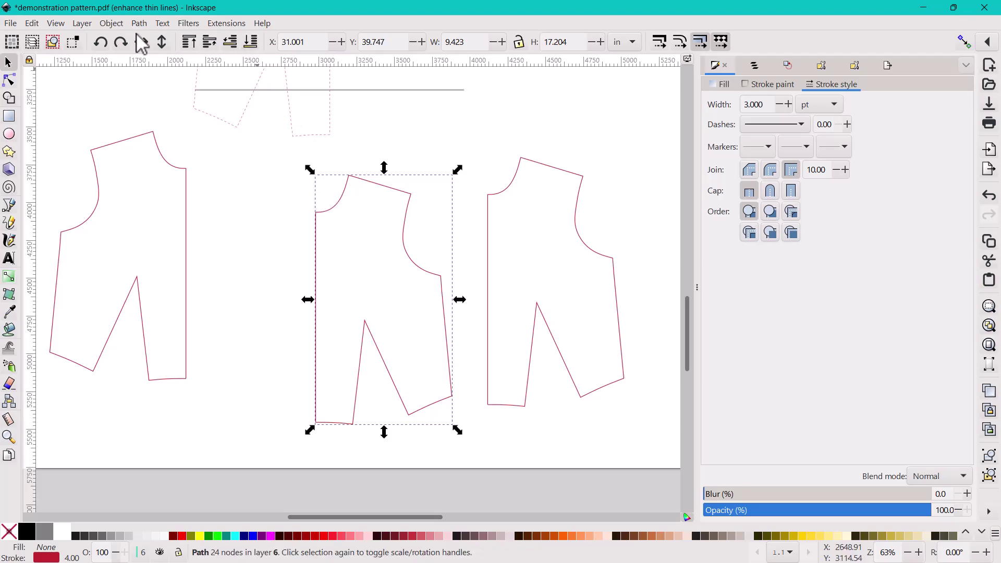
left_click(146, 46)
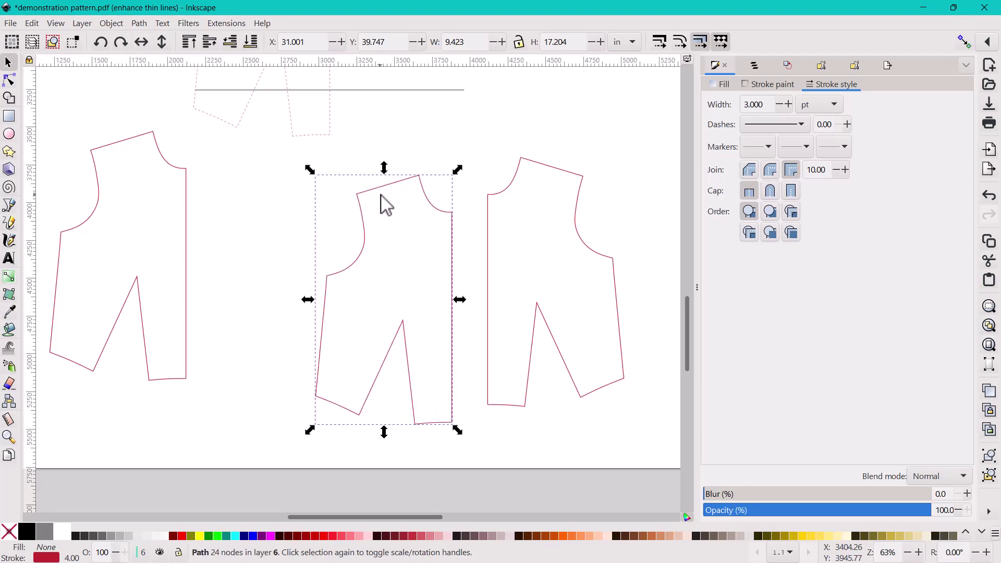
left_click_drag(380, 191, 384, 175)
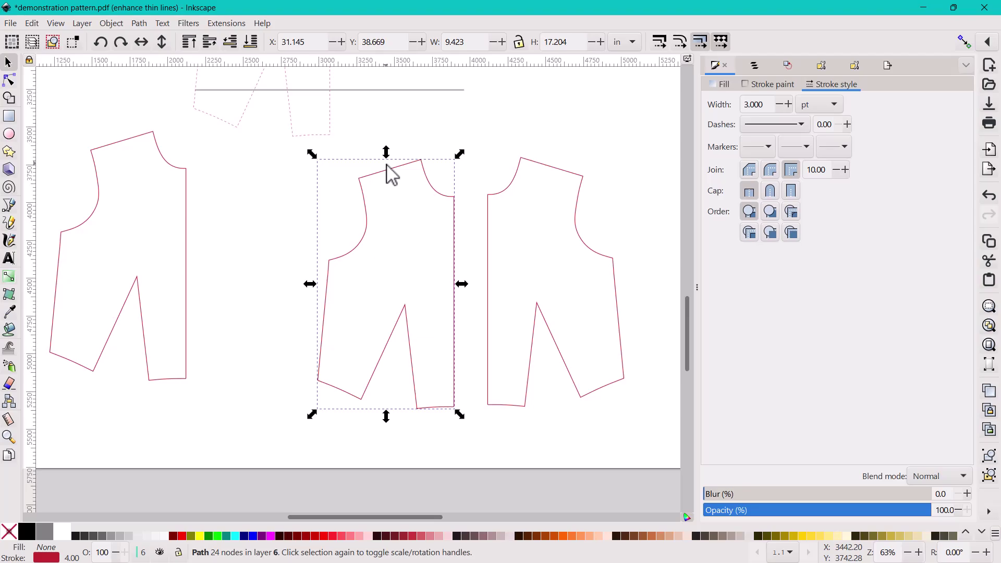
Hide layer 6 and show layers 8 and 10.
scroll(402, 156, "up", 10)
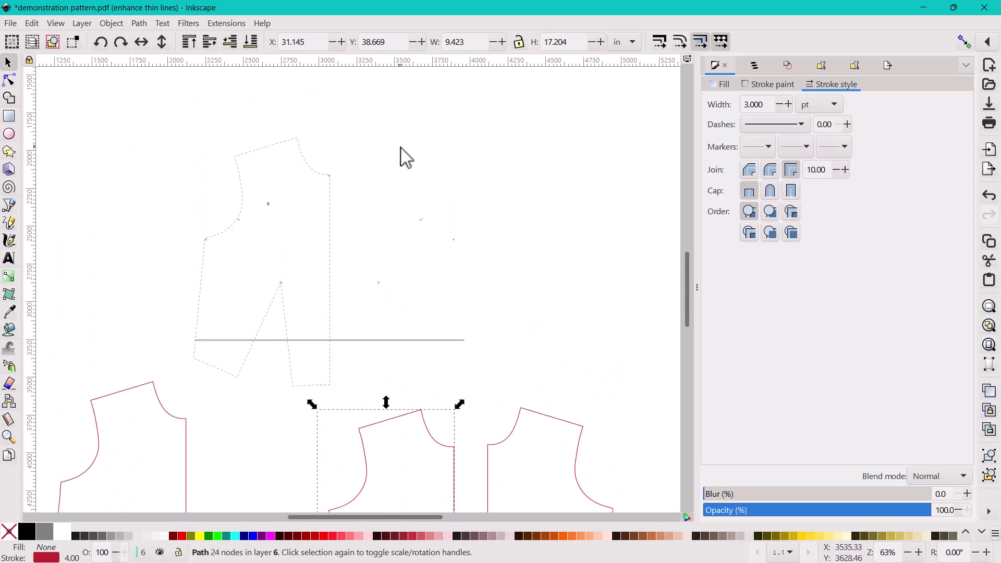
left_click(754, 70)
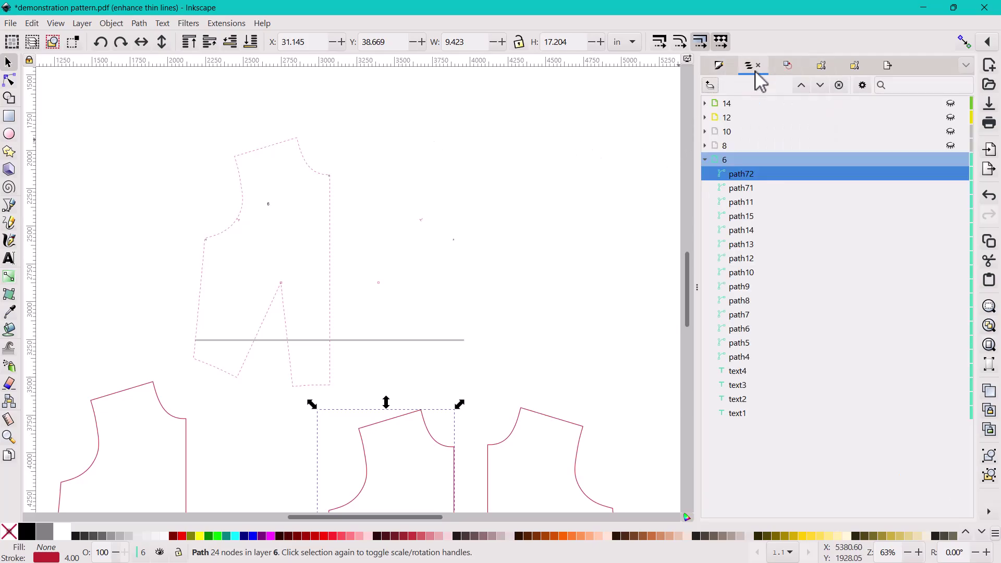
left_click(951, 160)
left_click(950, 145)
left_click(950, 131)
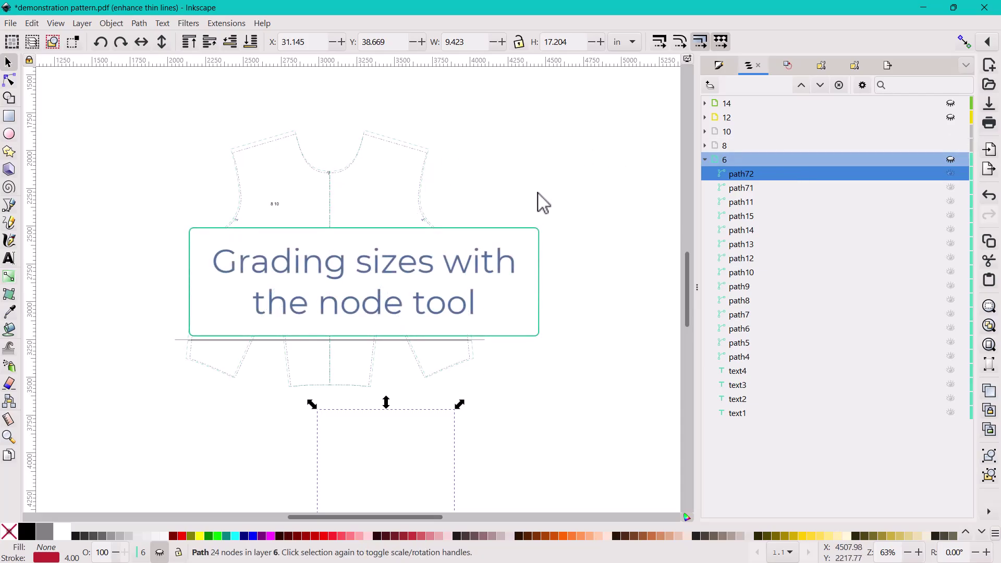
Try showing layer 12 alongside layers 8 and 10 to compare the sizes, and hide it again.
left_click(950, 118)
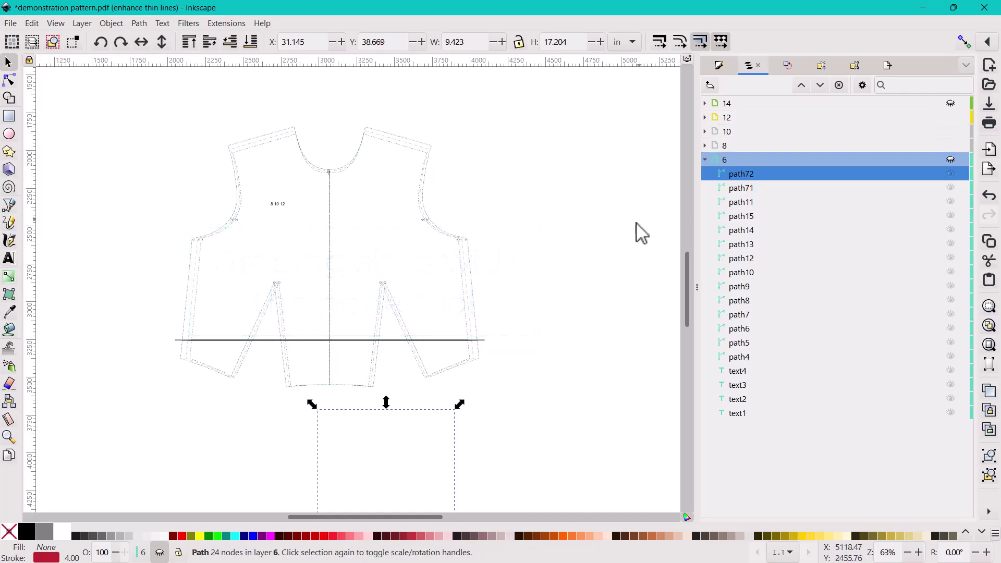
scroll(442, 286, "up", 3)
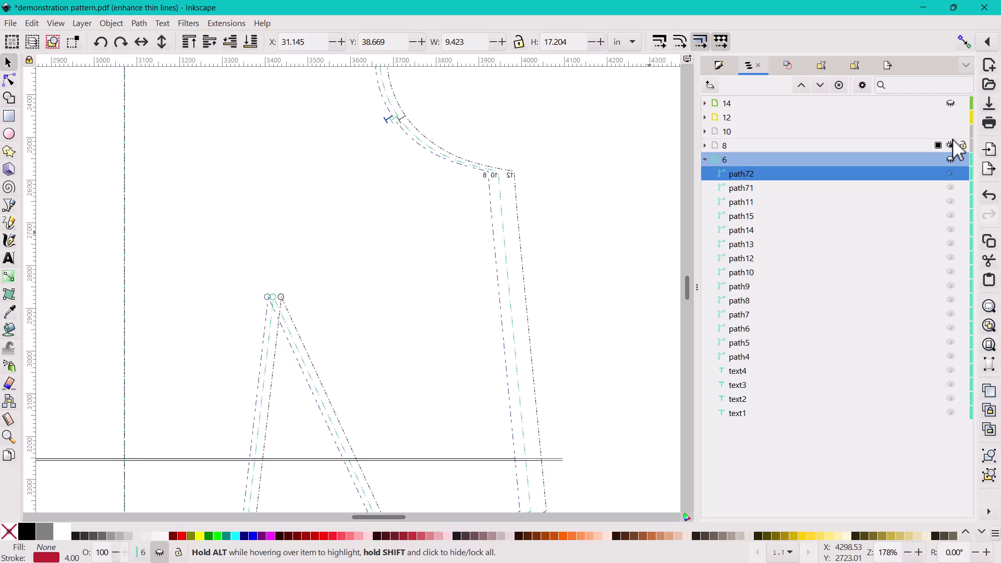
left_click(950, 117)
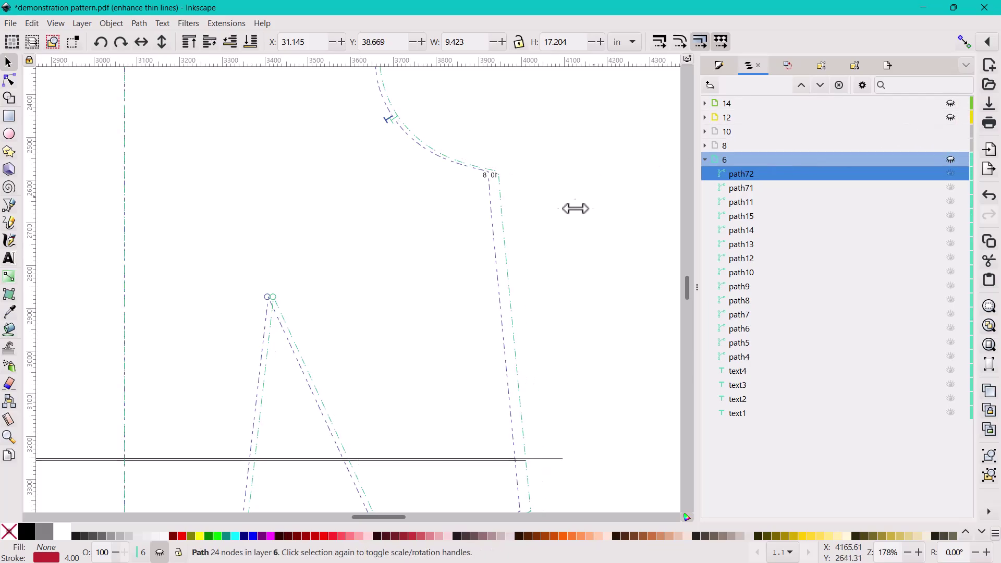
scroll(528, 228, "up", 4)
scroll(528, 228, "down", 2)
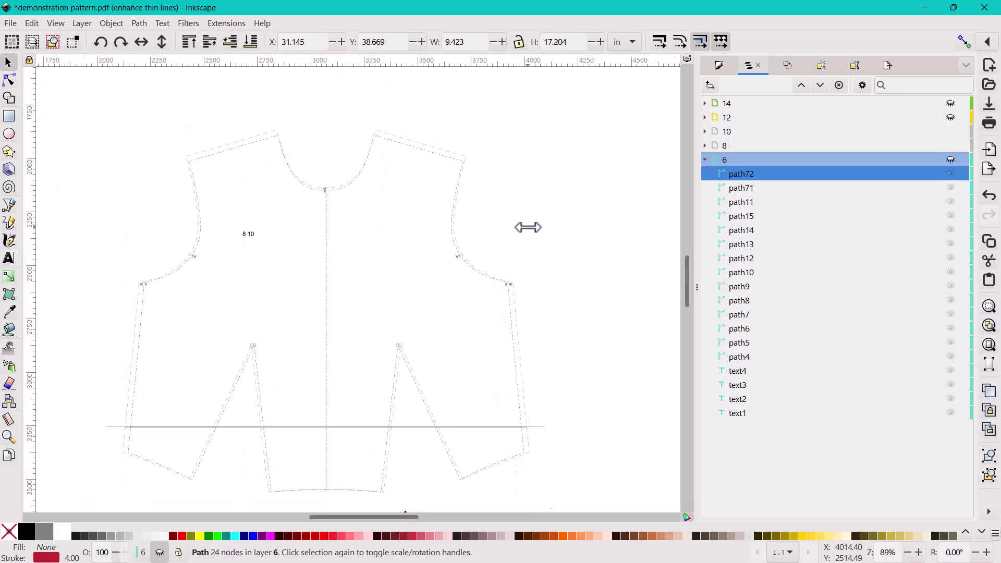
Select the right half of the size 8 bodice outline and duplicate it within layer 8.
scroll(529, 227, "up", 1)
left_click(282, 164)
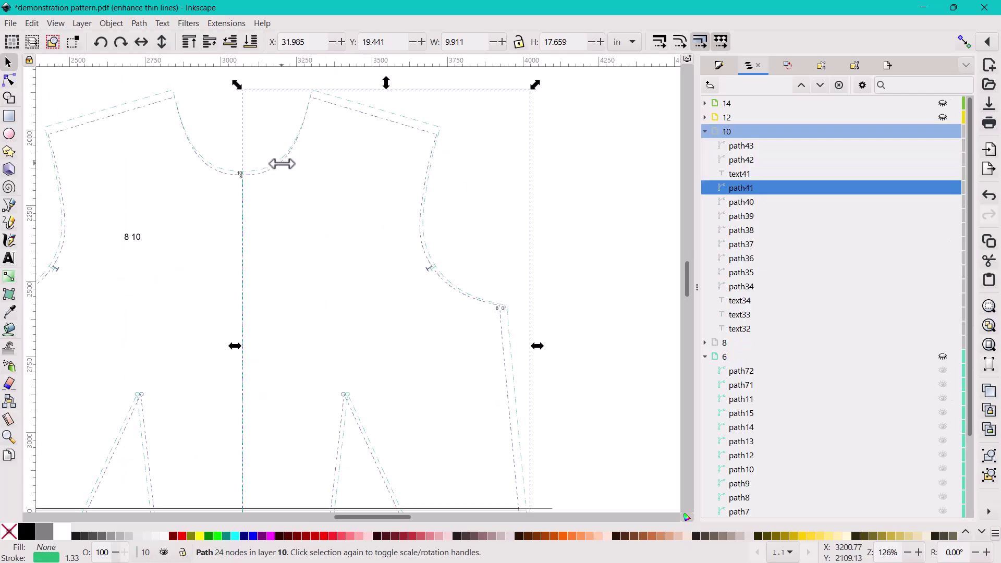
left_click(418, 129)
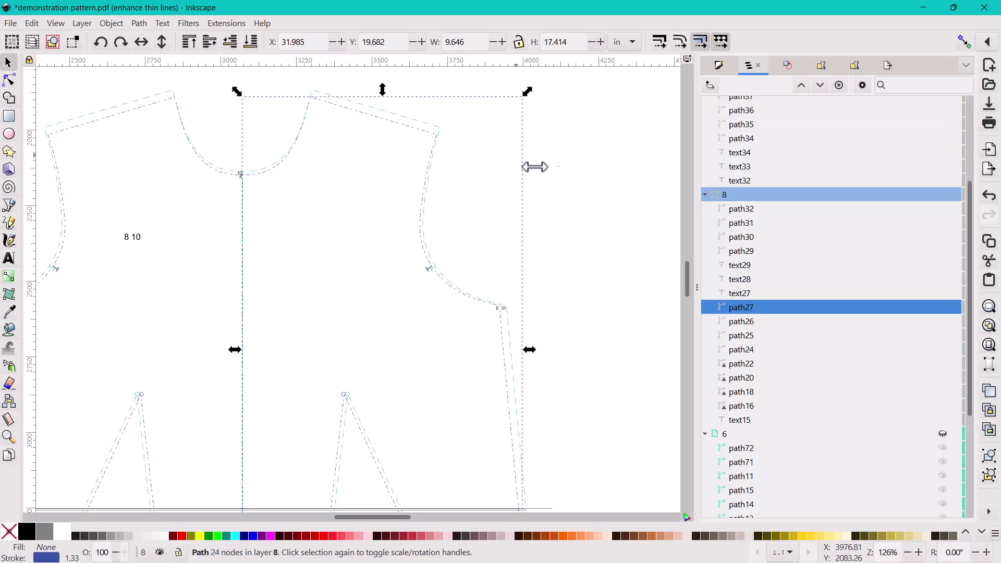
left_click(705, 195)
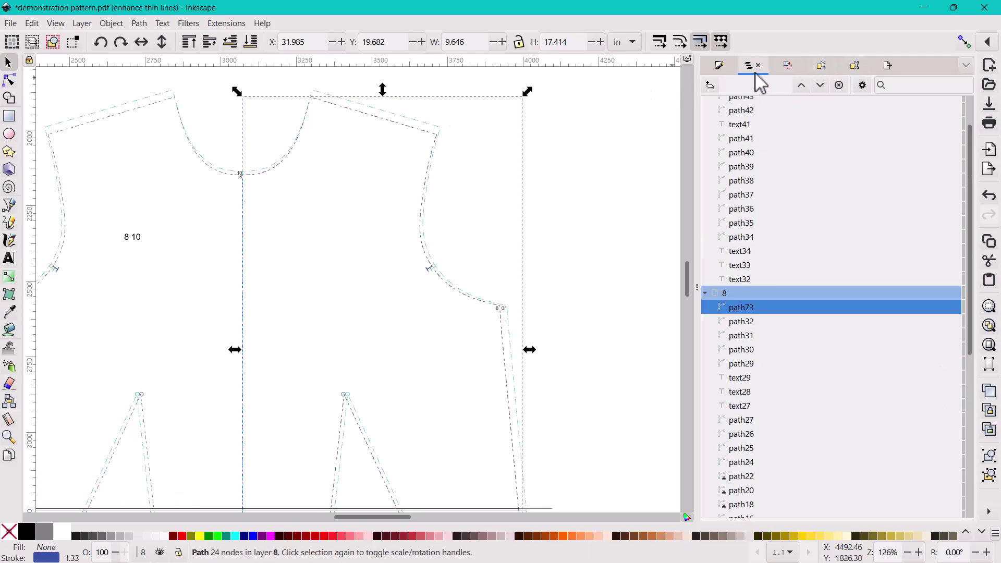
Give the duplicated bodice outline a solid stroke 3 pt wide in place of the dashes.
left_click(719, 66)
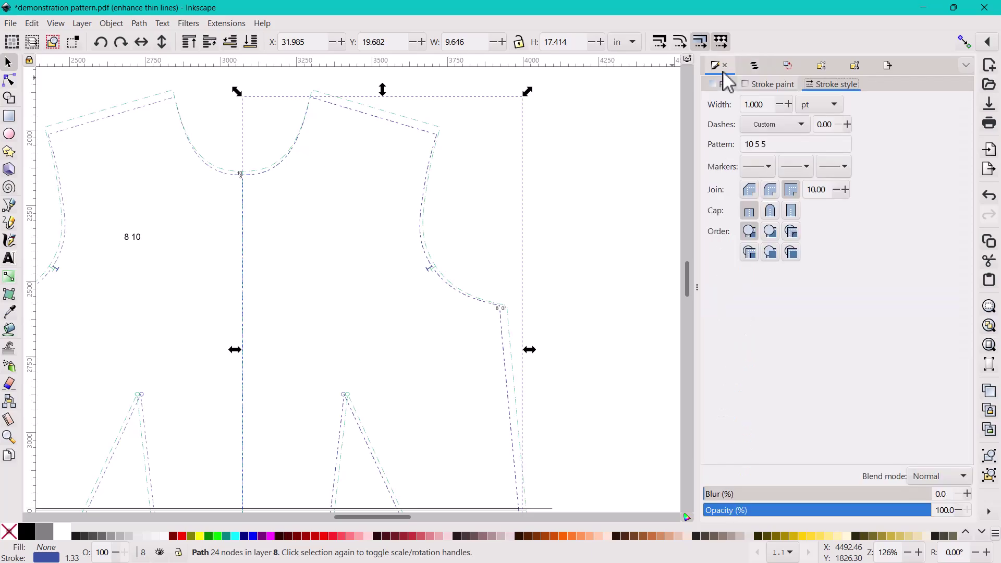
left_click(798, 125)
left_click(783, 140)
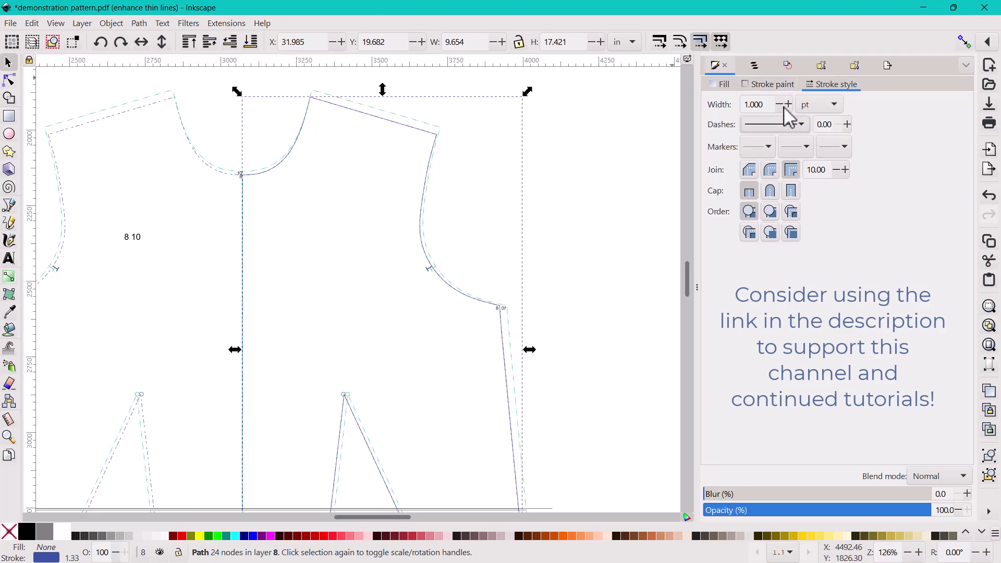
double_click(764, 108)
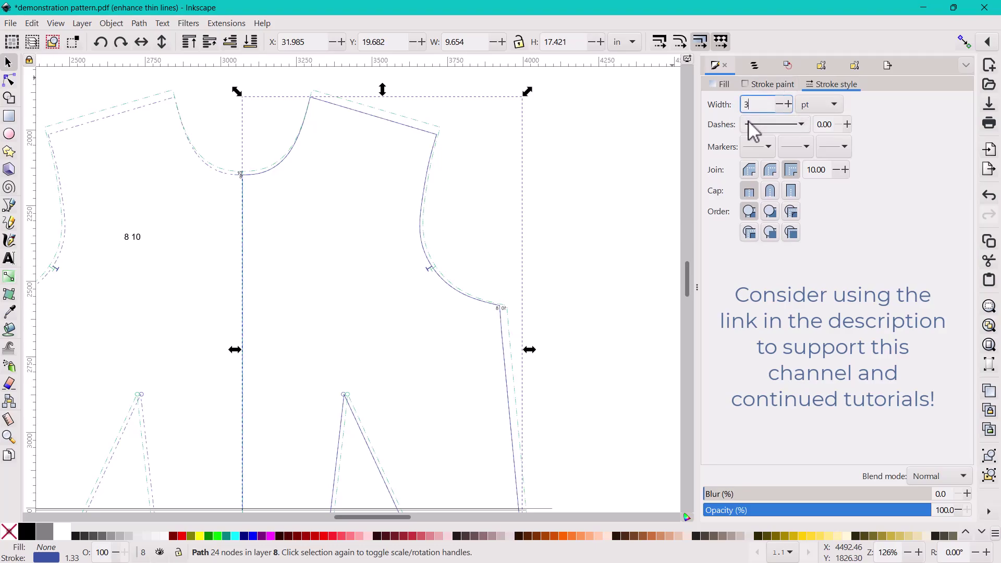
key("Return")
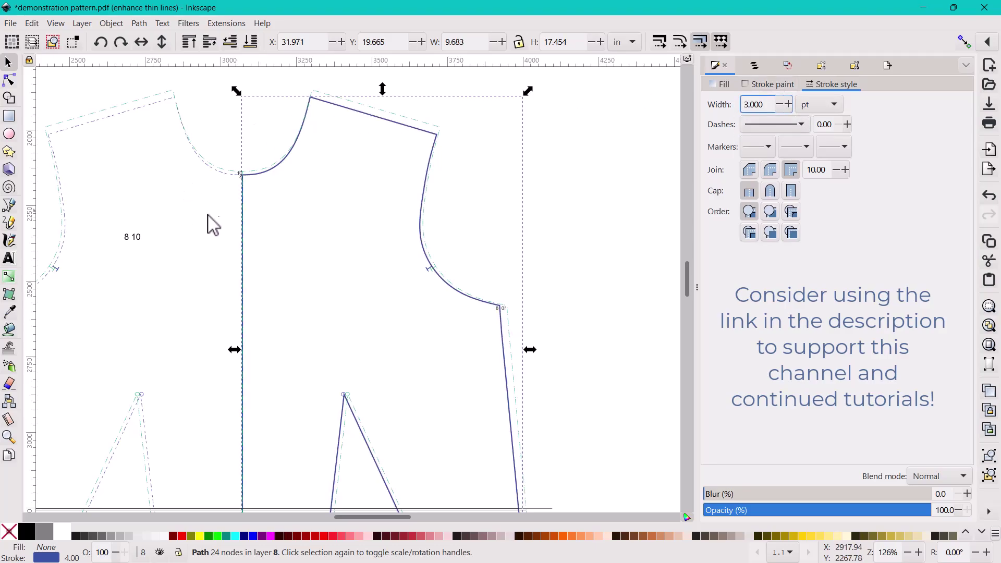
scroll(342, 235, "down", 8)
scroll(342, 239, "up", 10)
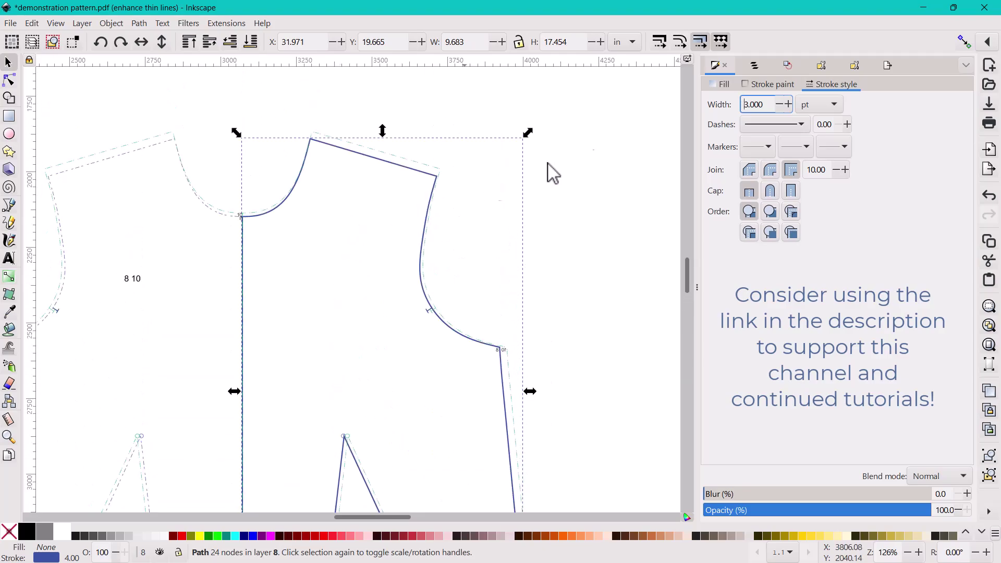
Change the duplicated outline's stroke colour to purple, RGBA a439a1ff.
left_click(761, 84)
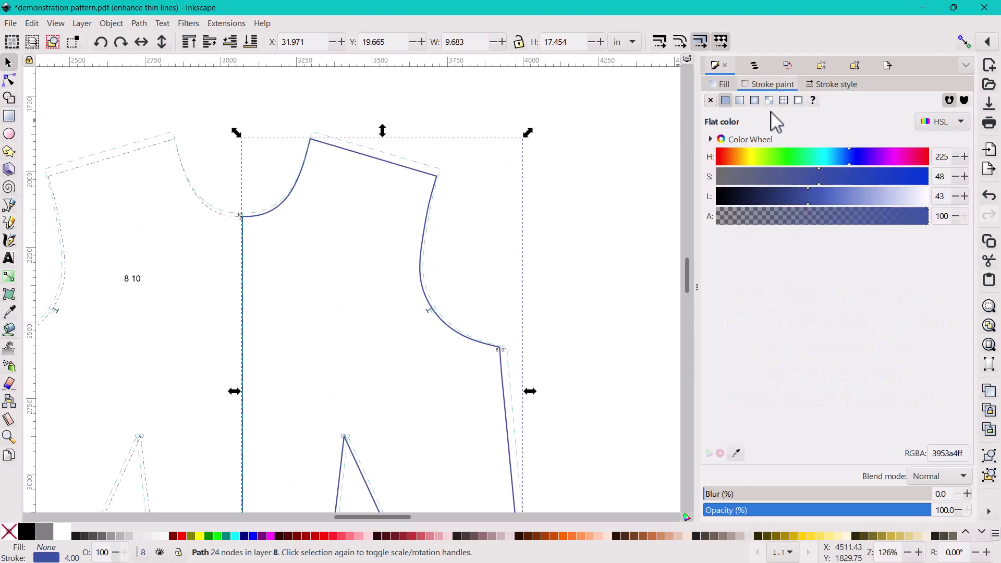
left_click(712, 139)
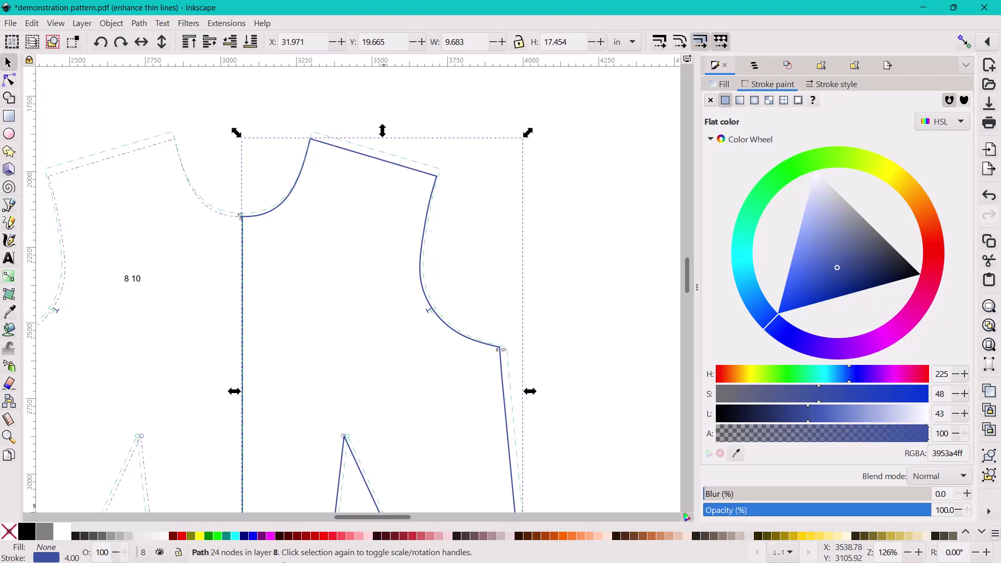
left_click(890, 337)
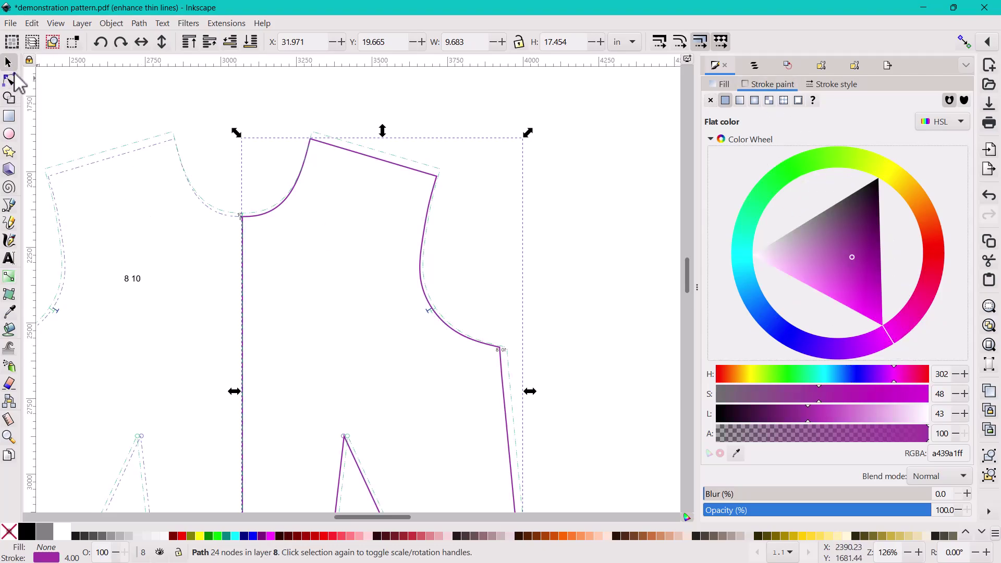
With the Node tool, move the neck-side shoulder node to the green size 10 corner, at about X 3302, Y 1868 px.
left_click(9, 81)
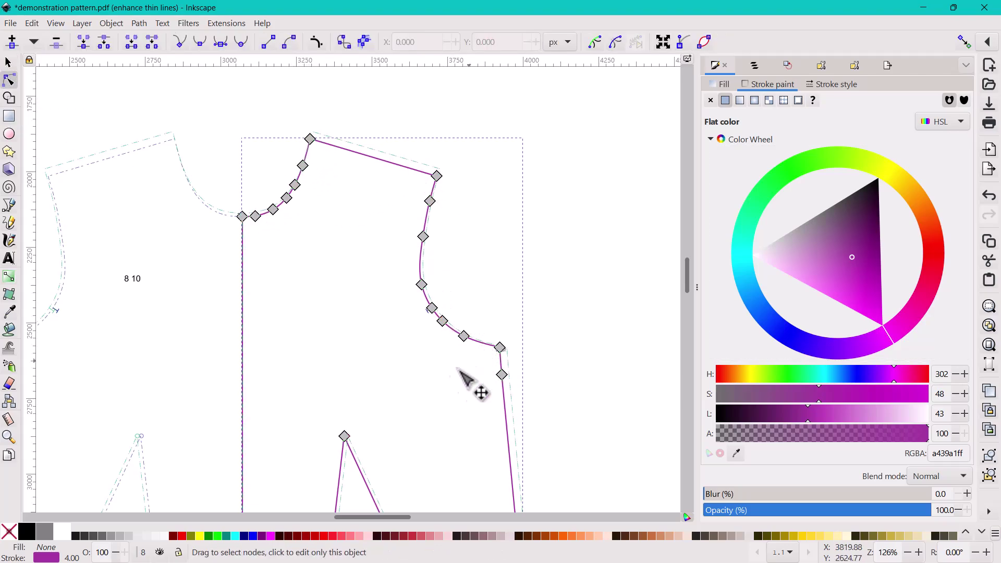
scroll(430, 459, "down", 10)
scroll(417, 444, "up", 10)
scroll(407, 417, "up", 8)
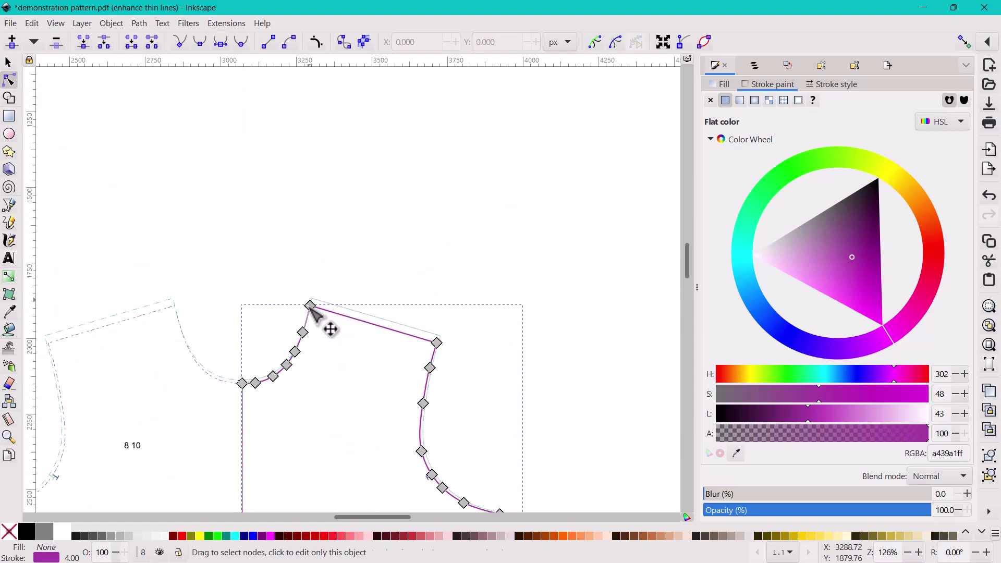
scroll(328, 322, "up", 3)
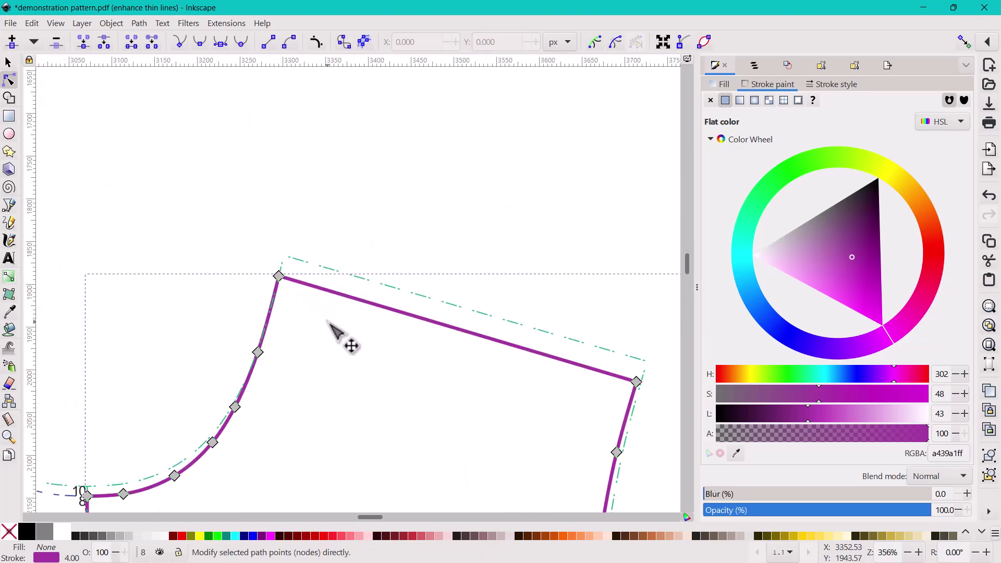
scroll(329, 322, "up", 1)
scroll(328, 322, "up", 2)
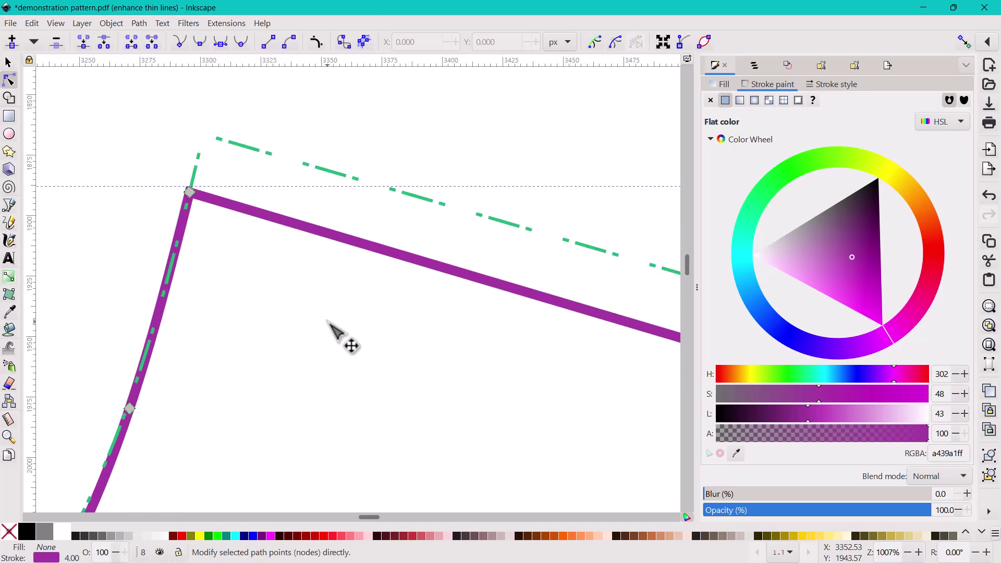
left_click(57, 23)
mouse_move(83, 42)
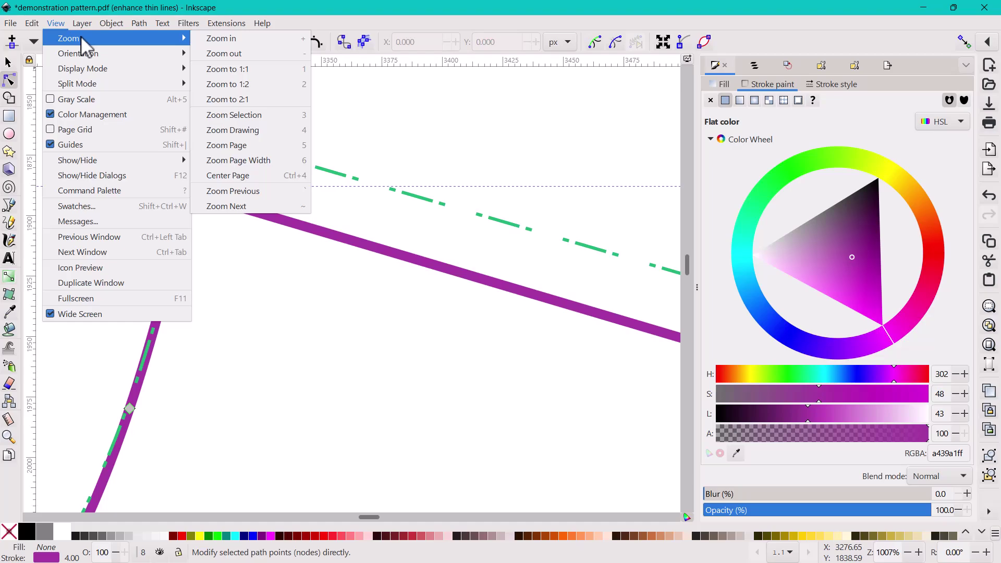
left_click(340, 269)
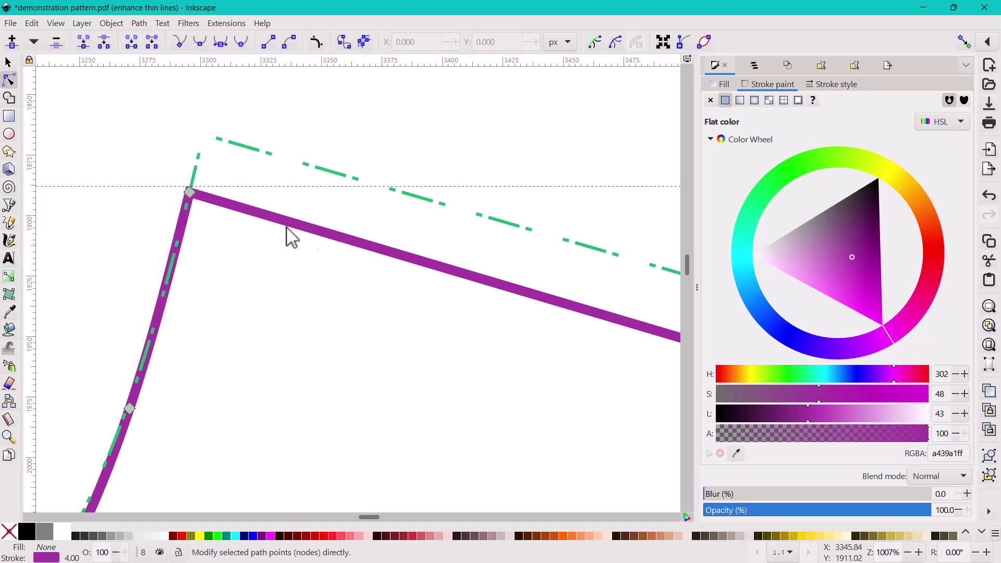
left_click_drag(192, 192, 205, 138)
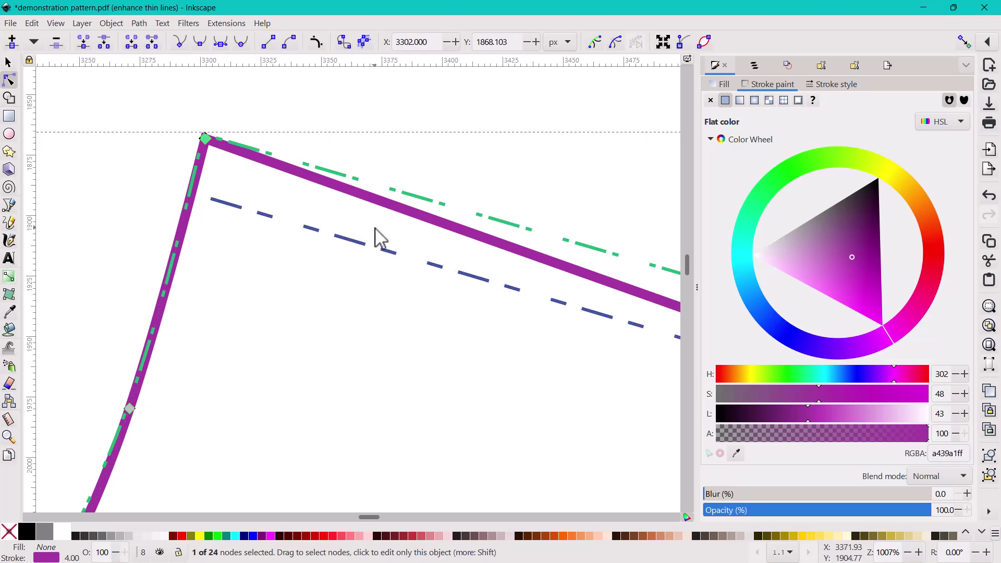
Move the outer shoulder node of the purple outline to the size 10 shoulder tip, at about X 3723, Y 1989 px.
scroll(375, 229, "down", 3)
left_click_drag(463, 313, 296, 241)
left_click_drag(480, 246, 487, 225)
Move the underarm corner node and the two lower armhole nodes beside it onto the green size 10 armhole curve.
scroll(463, 295, "down", 2)
scroll(463, 294, "down", 8)
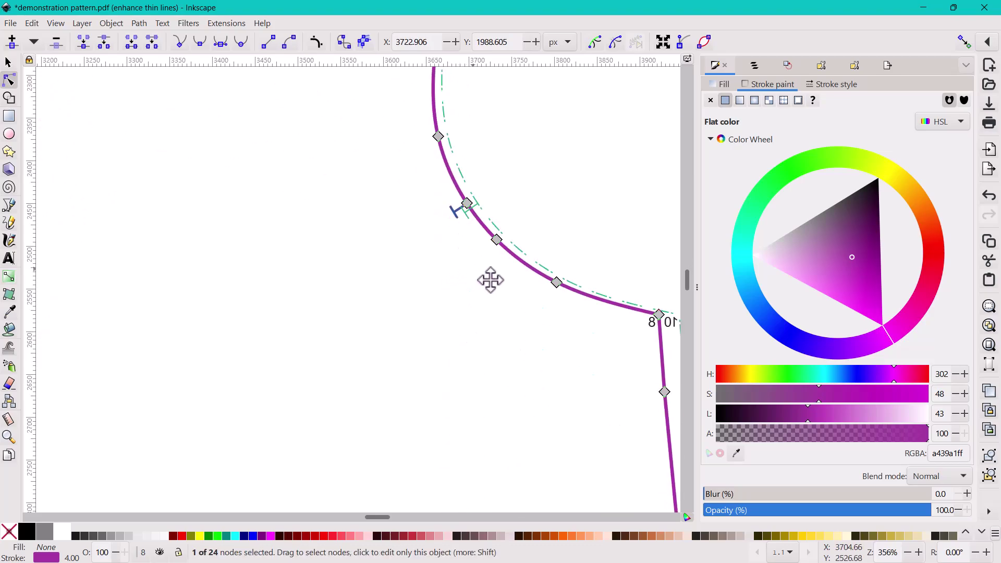
scroll(323, 324, "right", 4)
mouse_move(469, 305)
left_mouse_down()
mouse_move(485, 308)
mouse_move(464, 300)
left_mouse_up()
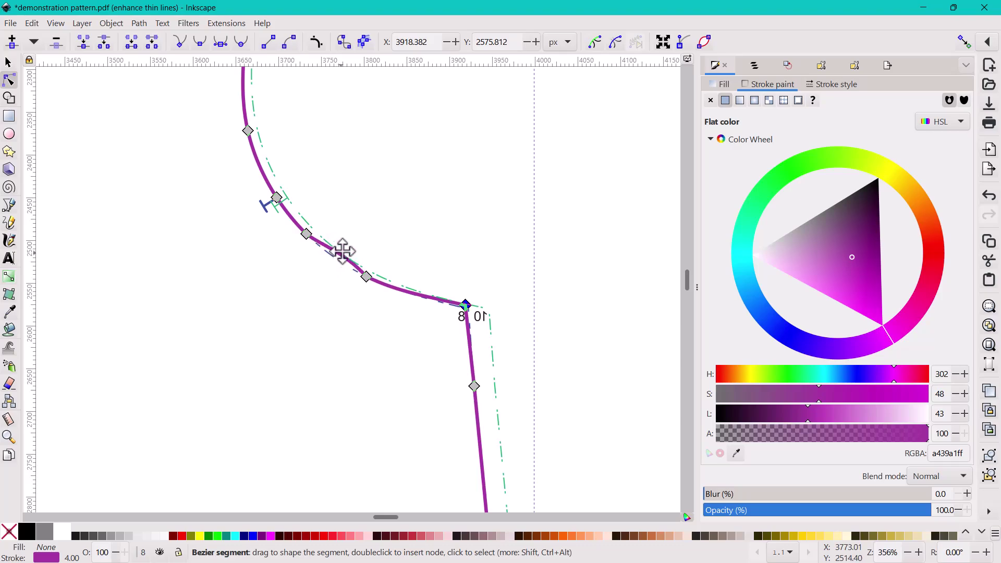
left_click_drag(368, 278, 368, 271)
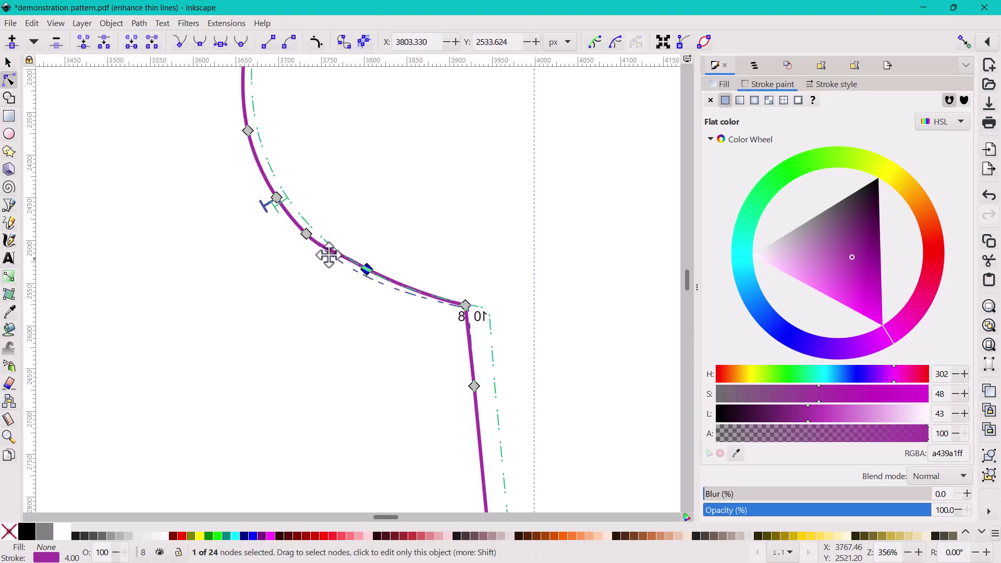
left_click_drag(307, 233, 310, 224)
Select the three middle armhole nodes and shift the remaining armhole nodes outward onto the size 10 curve.
scroll(264, 172, "up", 6)
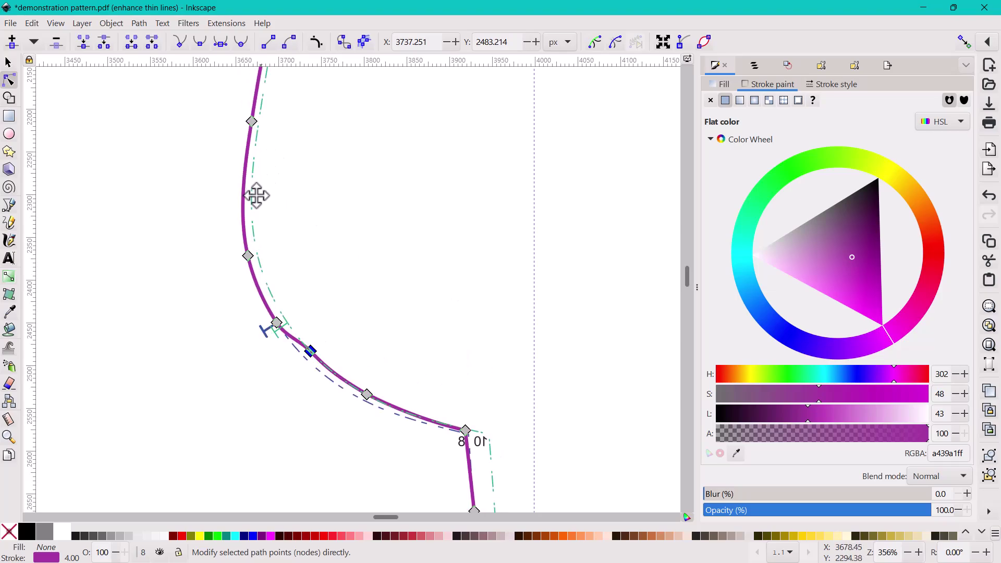
left_click_drag(211, 97, 282, 345)
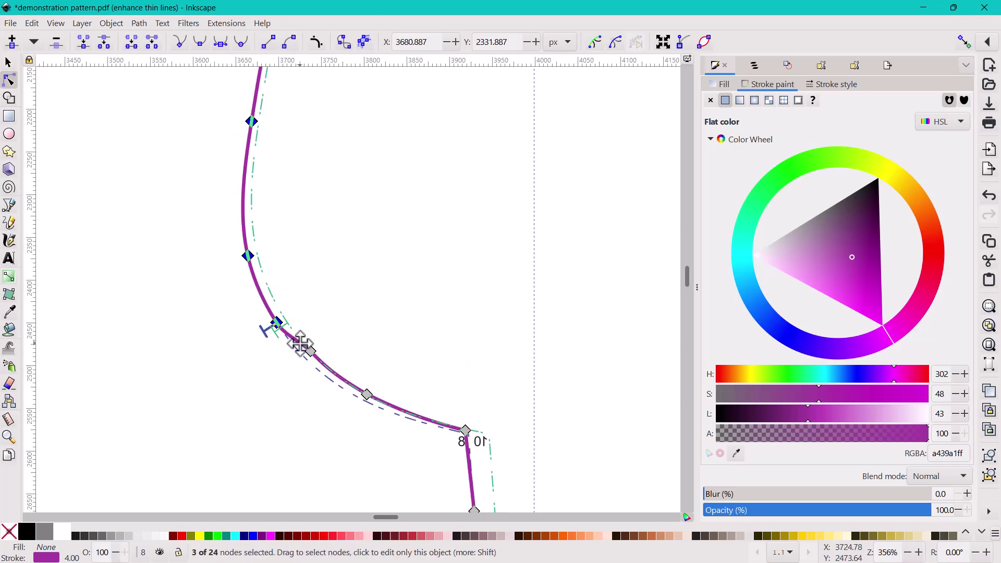
left_click_drag(251, 123, 302, 111)
Move the waist corner node of the side seam out to the size 10 corner, at about X 4023, Y 3372 px.
scroll(312, 168, "down", 3)
scroll(380, 194, "down", 5)
scroll(380, 237, "down", 4)
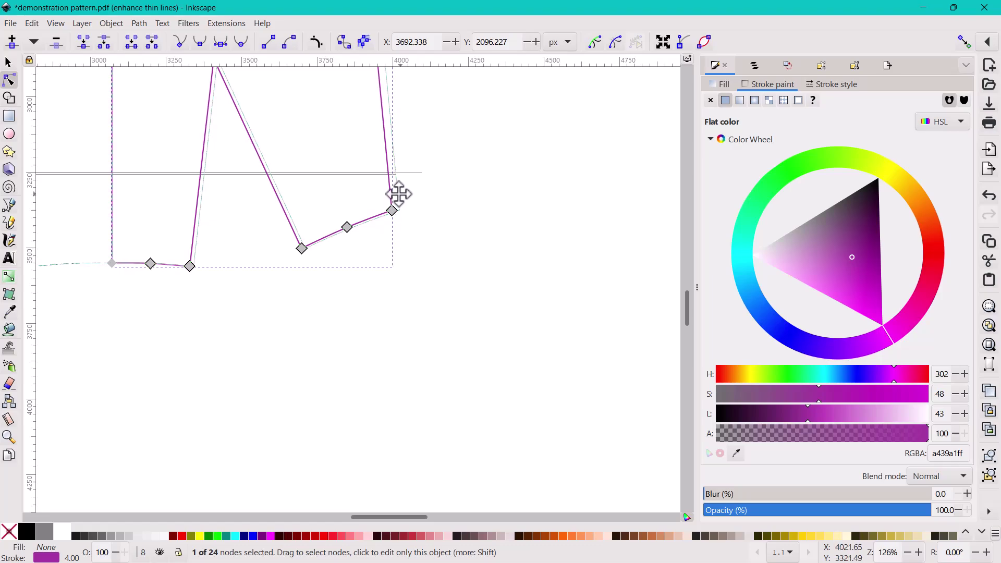
scroll(395, 199, "up", 6)
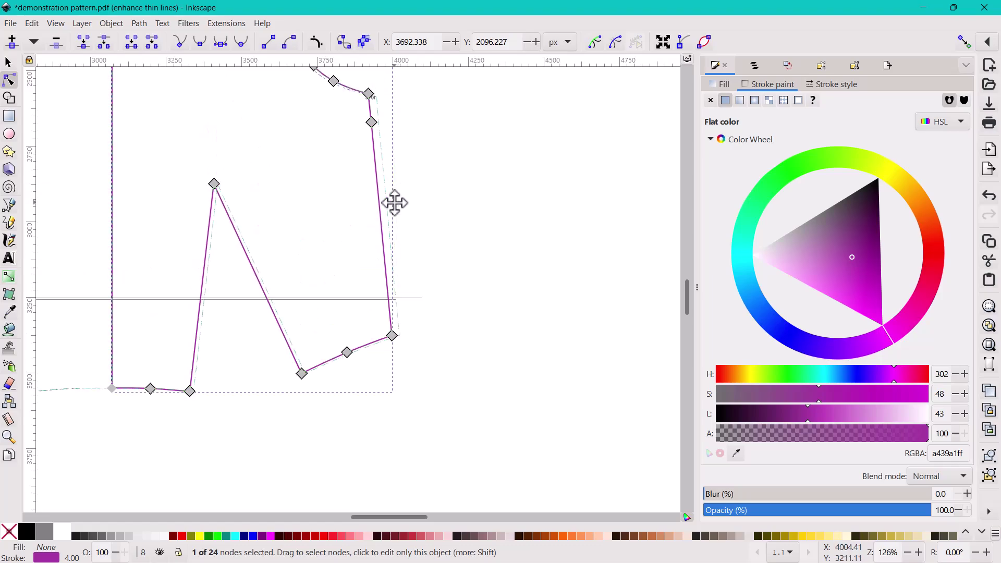
left_click_drag(396, 329, 400, 335)
left_click(392, 336)
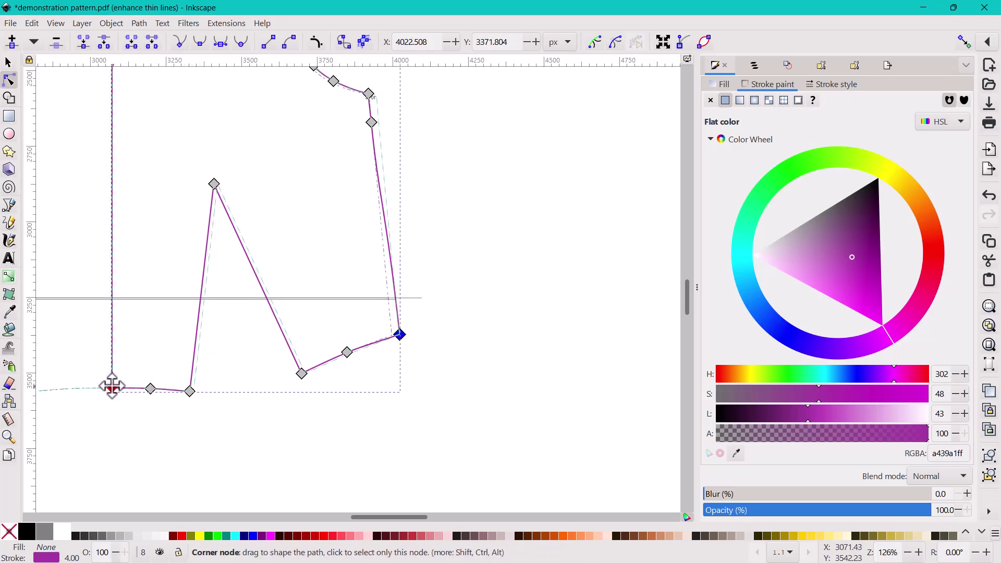
Move the lower end node of the dart leg nearest the centre toward the size 10 line, at about X 3340, Y 3559 px.
scroll(202, 348, "down", 6)
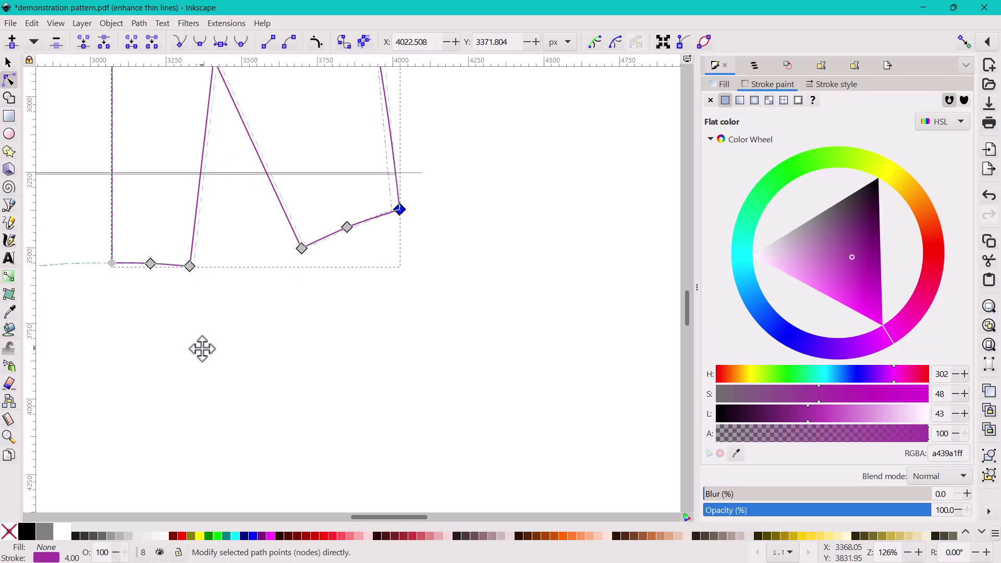
scroll(201, 348, "up", 6)
left_click_drag(190, 392, 196, 389)
scroll(282, 308, "up", 8)
scroll(285, 306, "down", 6)
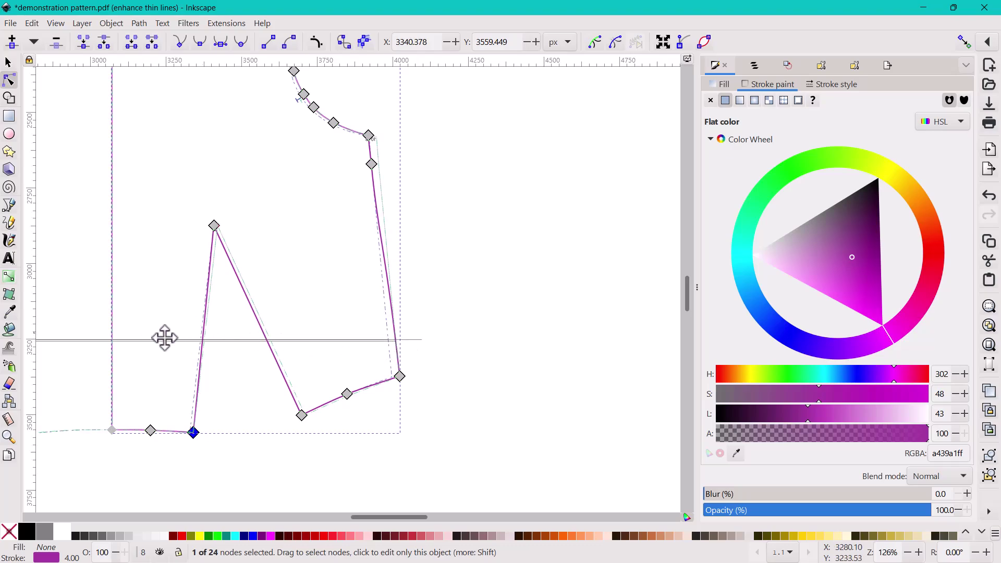
Add nodes just below the lengthen/shorten line on the centre front, both dart legs and the side seam of the purple outline.
scroll(140, 368, "up", 4)
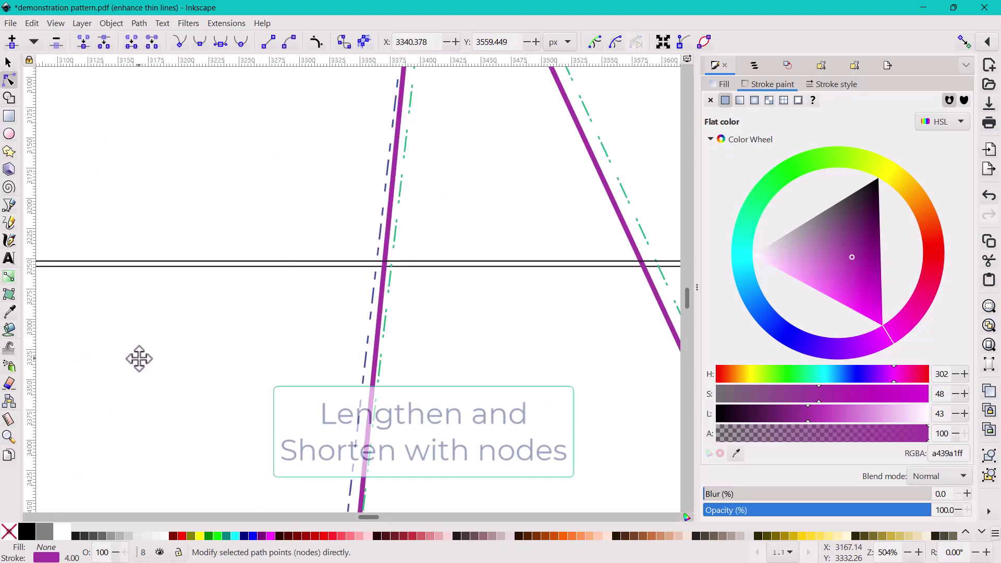
scroll(137, 355, "down", 2)
scroll(136, 342, "left", 3)
scroll(156, 333, "down", 1)
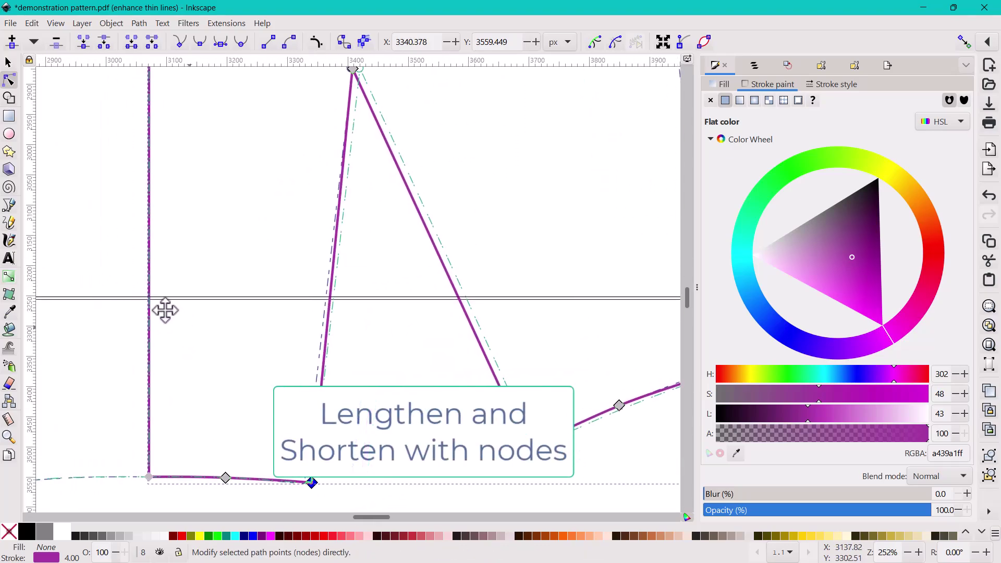
left_click(148, 305)
double_click(148, 305)
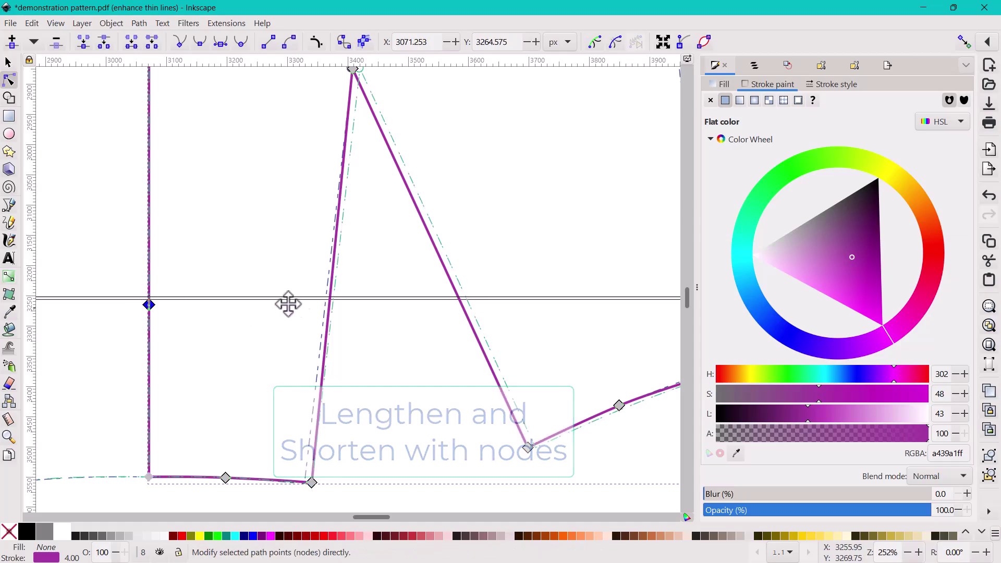
left_click(328, 307)
double_click(329, 307)
left_click(462, 306)
double_click(462, 305)
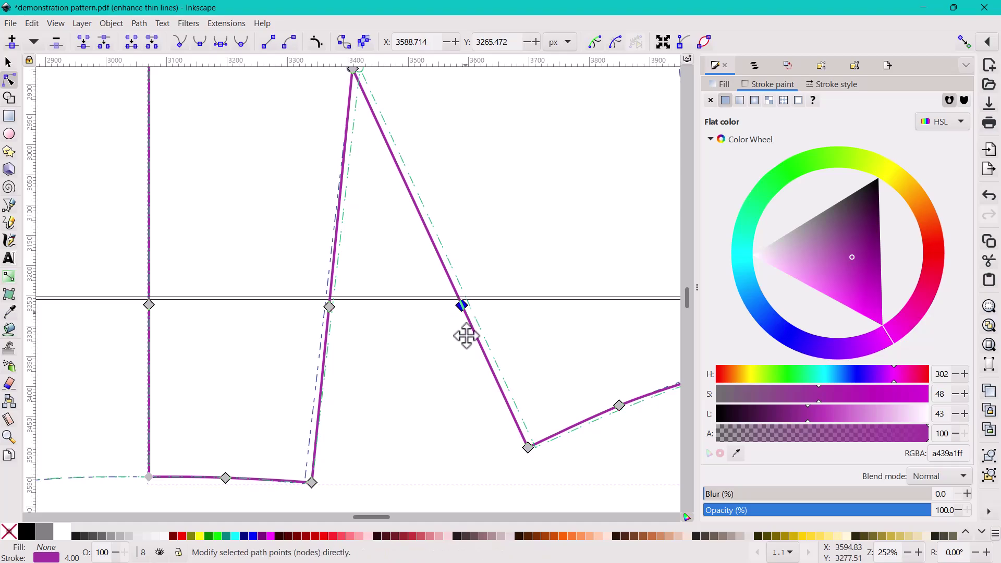
left_click_drag(382, 518, 409, 492)
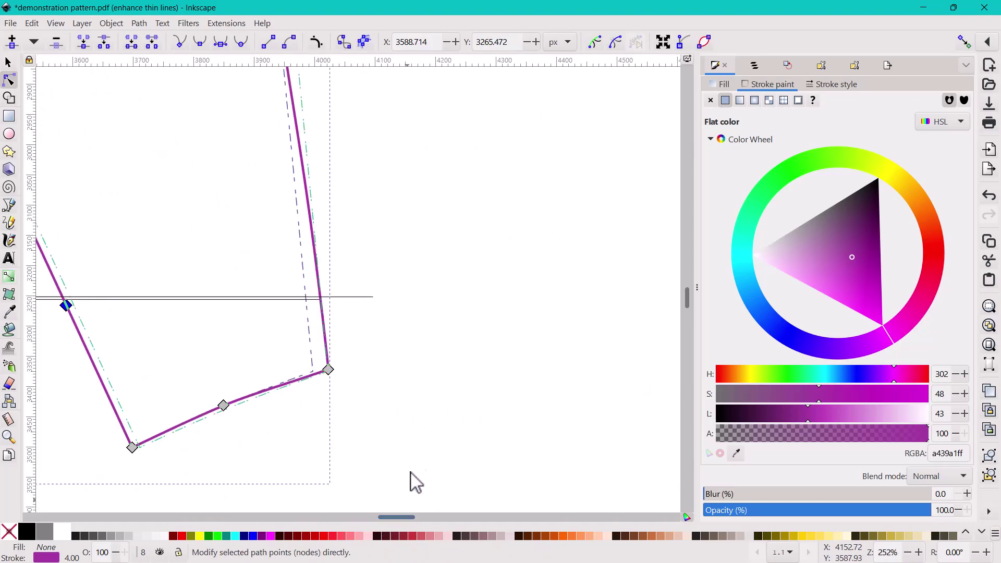
double_click(321, 306)
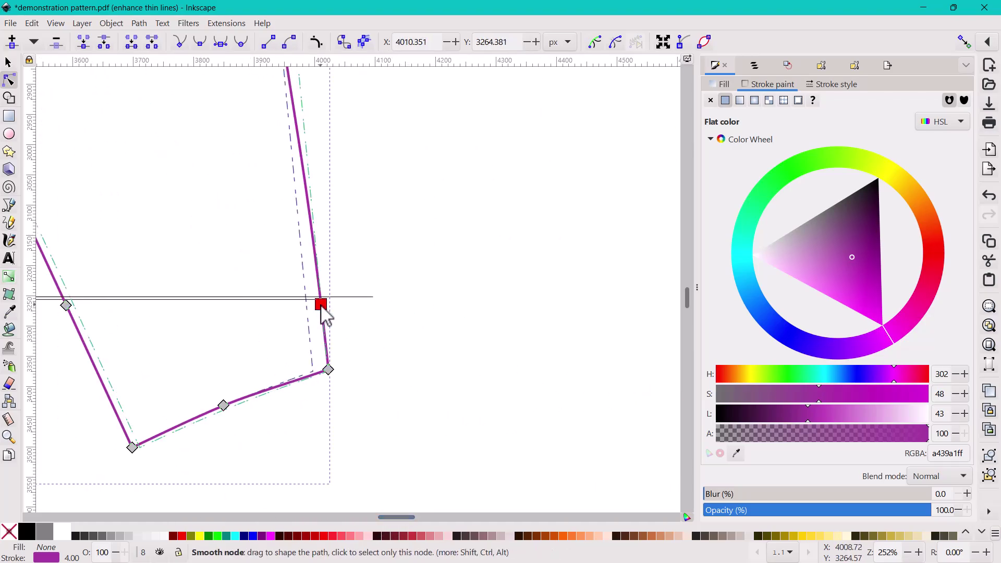
Bring the whole lower bodice into view and set the node coordinate units to inches.
scroll(329, 398, "down", 1)
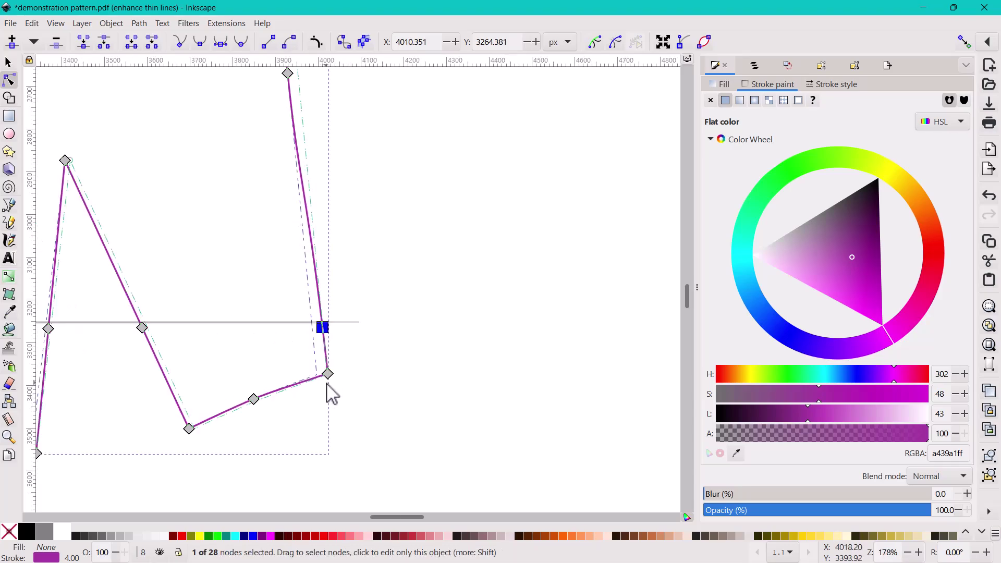
left_click_drag(117, 387, 269, 378)
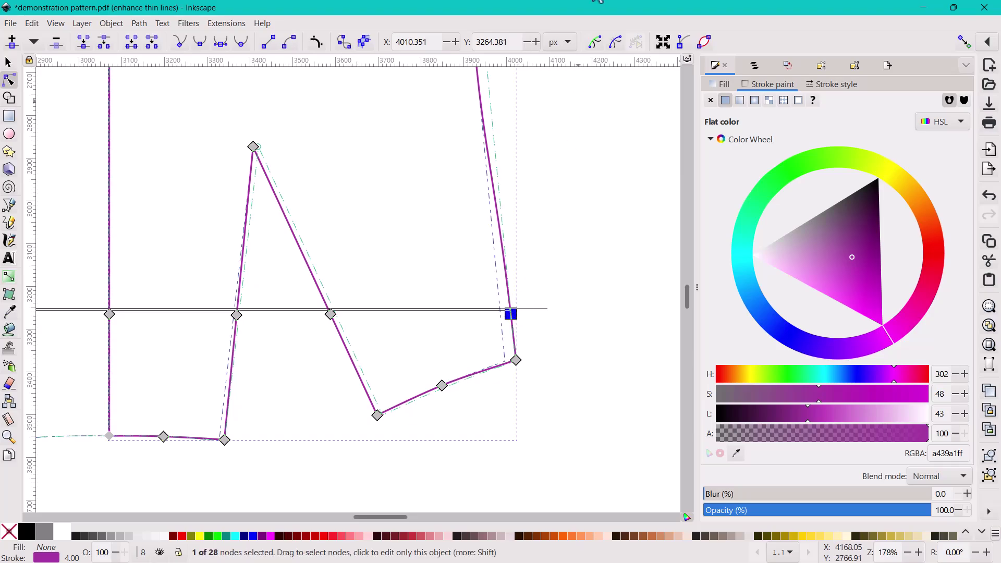
left_click(570, 43)
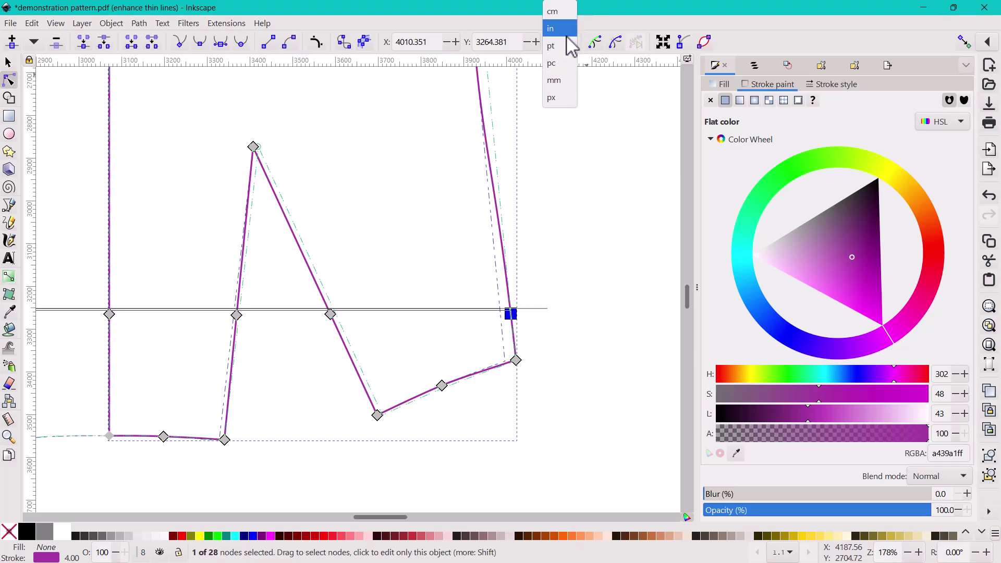
left_click(566, 33)
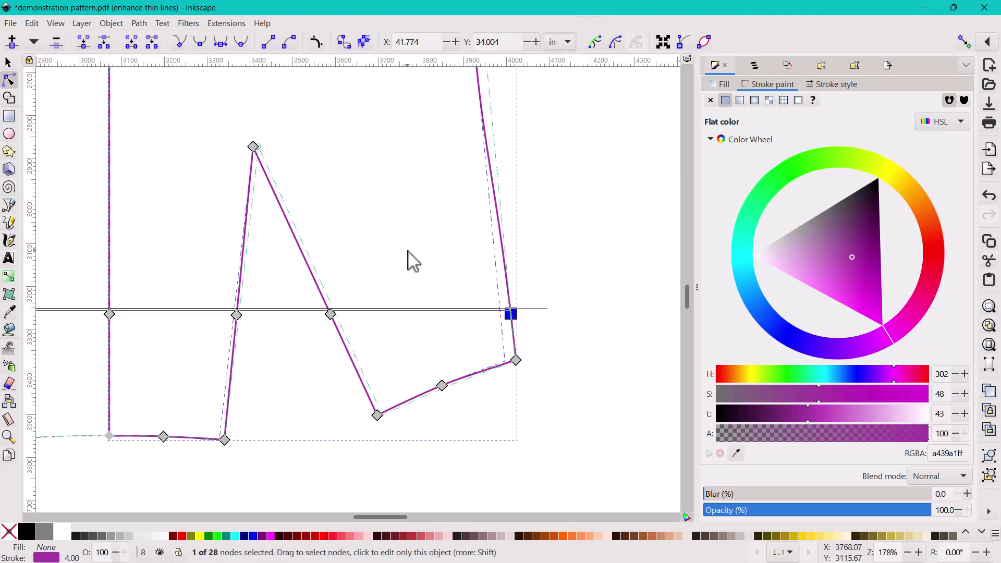
Lengthen the purple bodice by 1 inch, moving all nodes on and below the lengthen/shorten line to Y 36.541 in.
left_click_drag(72, 285, 582, 448)
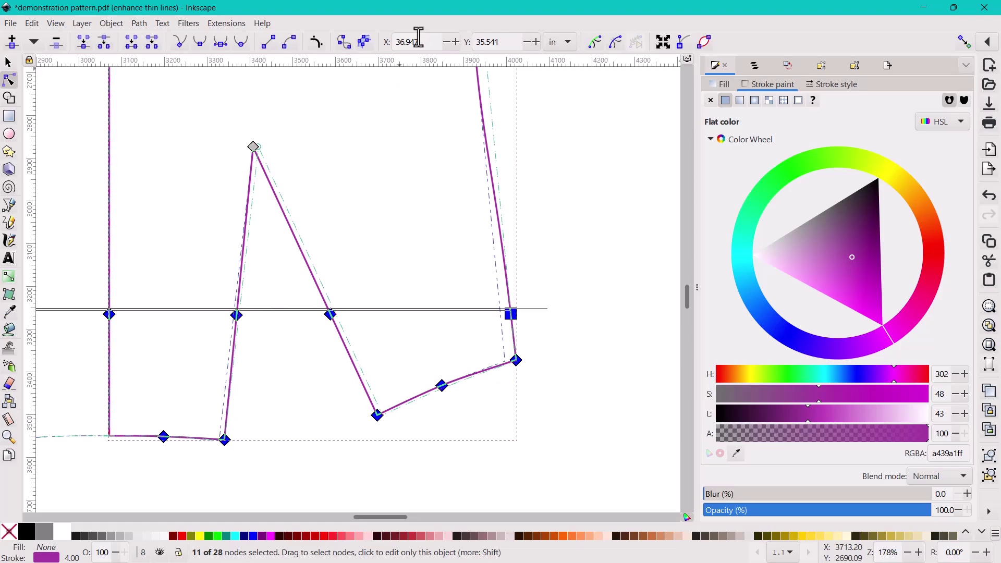
left_click(505, 43)
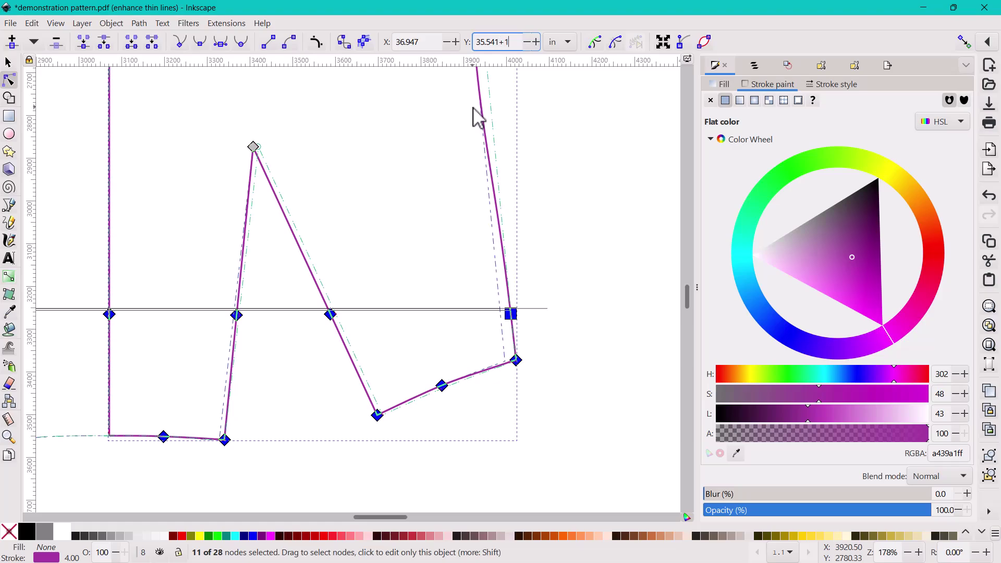
key("Return")
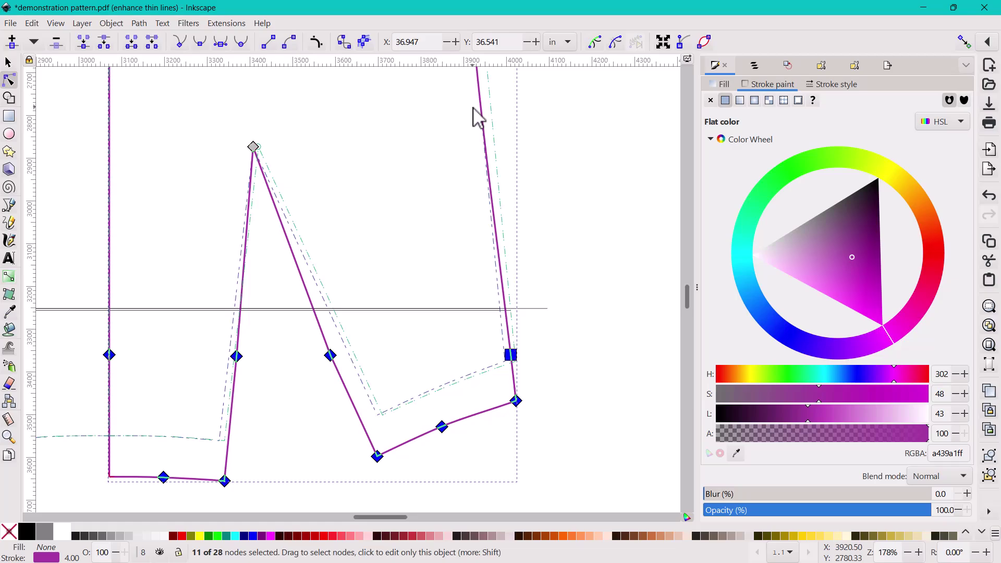
Shift the selected lower bodice nodes back up 1 inch, to Y 35.541 in.
scroll(471, 130, "down", 3)
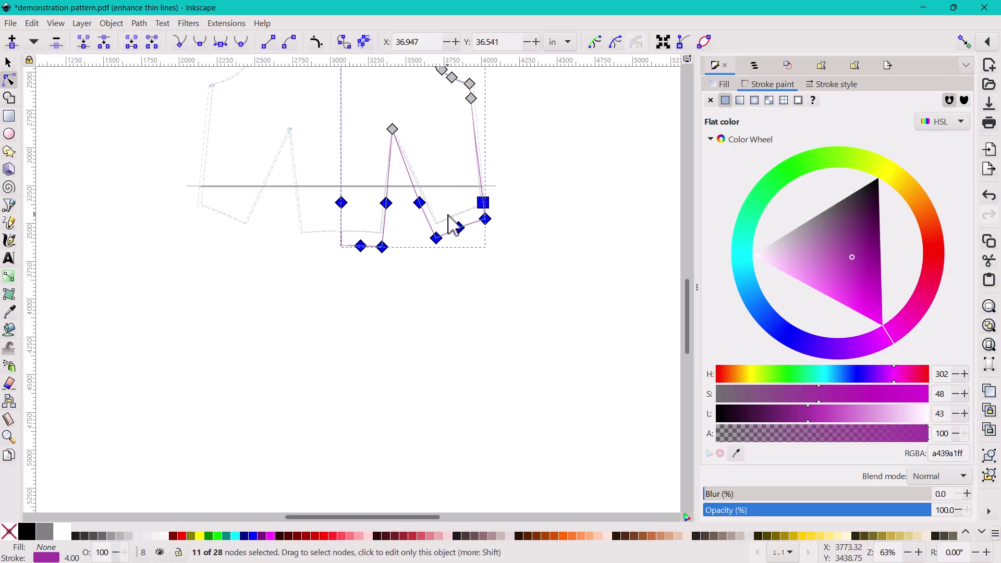
scroll(450, 224, "down", 1)
scroll(450, 225, "up", 3)
scroll(450, 225, "down", 1)
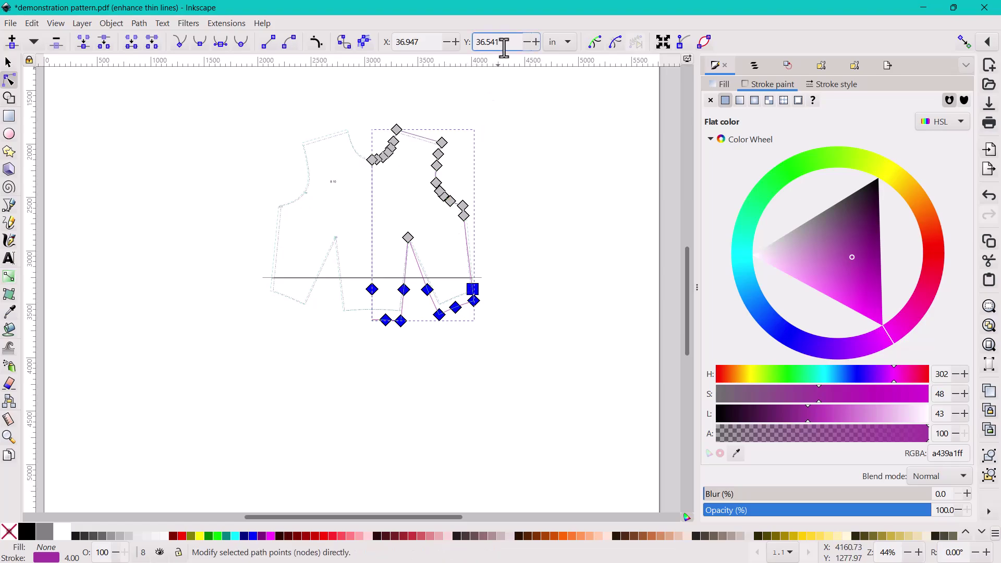
scroll(504, 47, "down", 1)
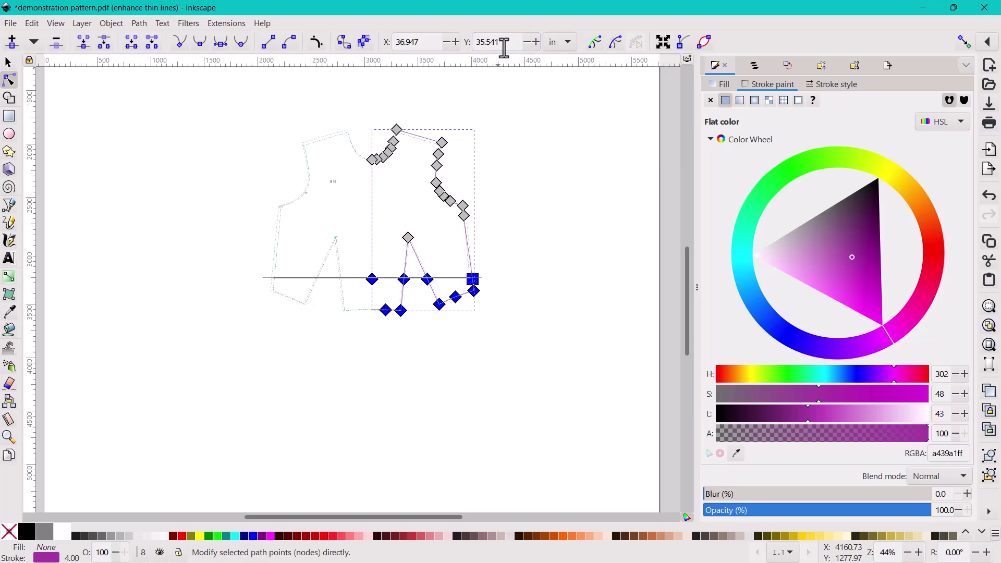
Move the dart tip node of the purple outline onto the size 10 dart point, at about X 35.599, Y 29.965 in.
scroll(422, 342, "up", 4)
scroll(442, 331, "up", 8)
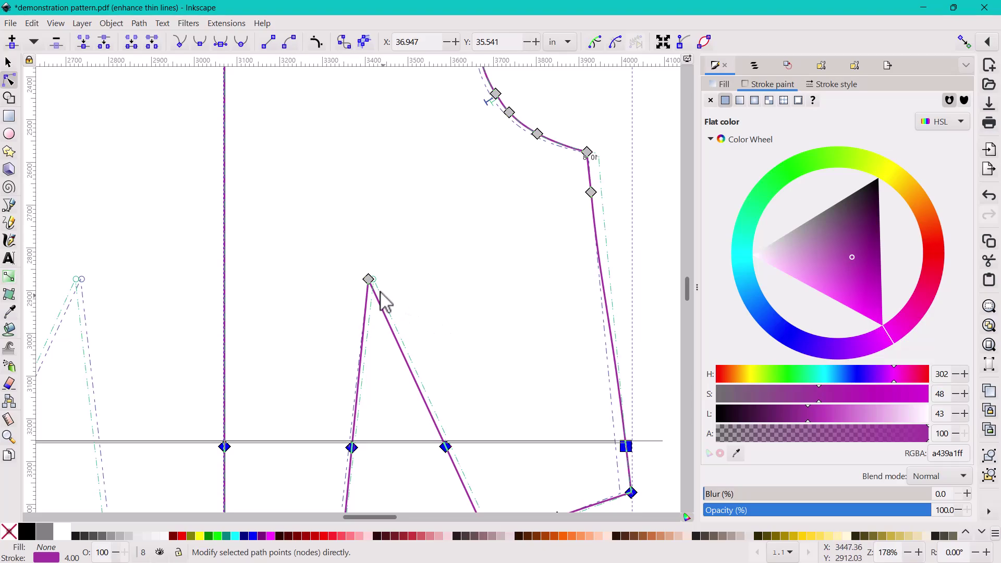
left_click_drag(371, 283, 374, 284)
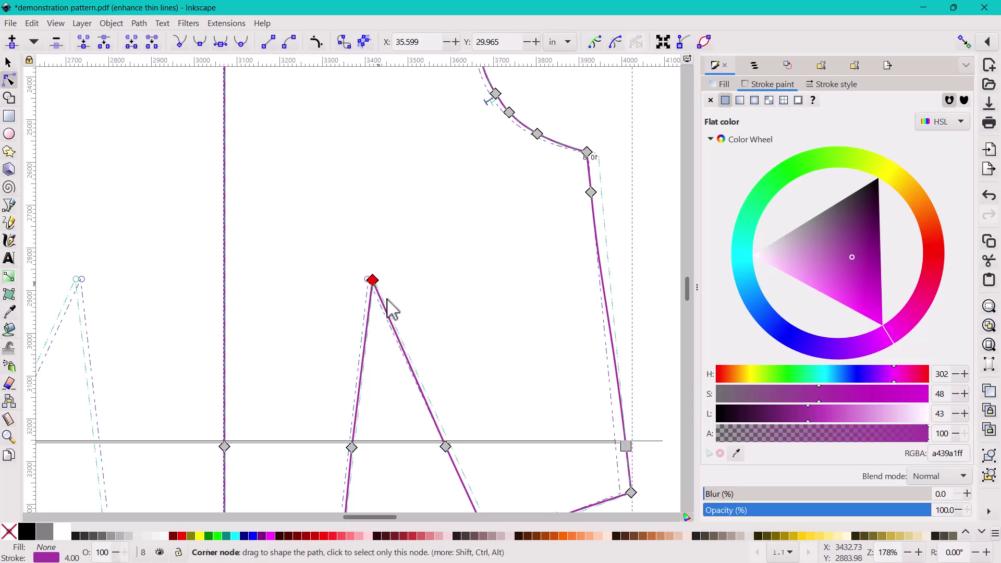
Start a Pen path on the untraced bodice half, from the centre front neck through the size 8 neck-shoulder corner to the shoulder tip.
scroll(398, 320, "down", 3)
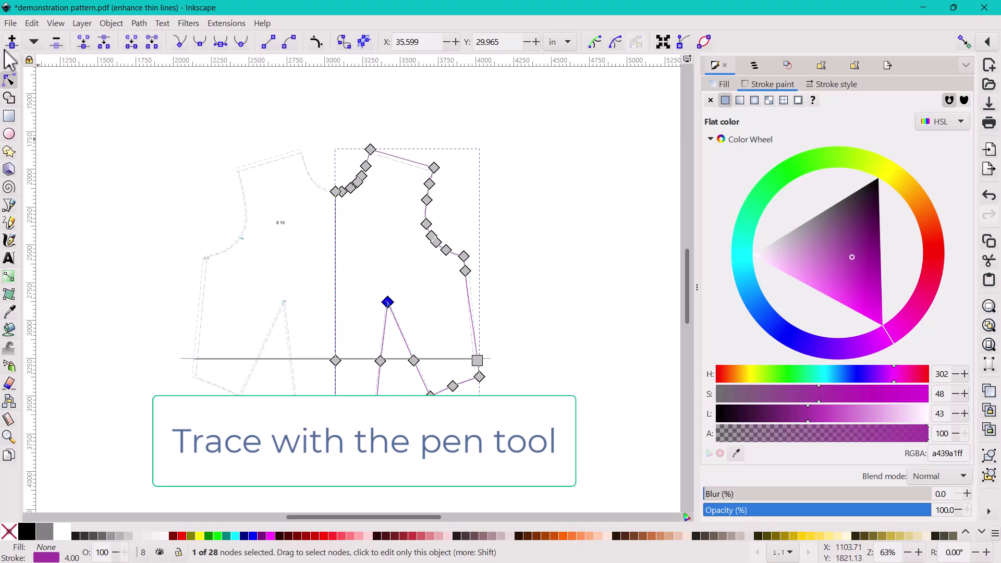
left_click(7, 64)
left_click(272, 165)
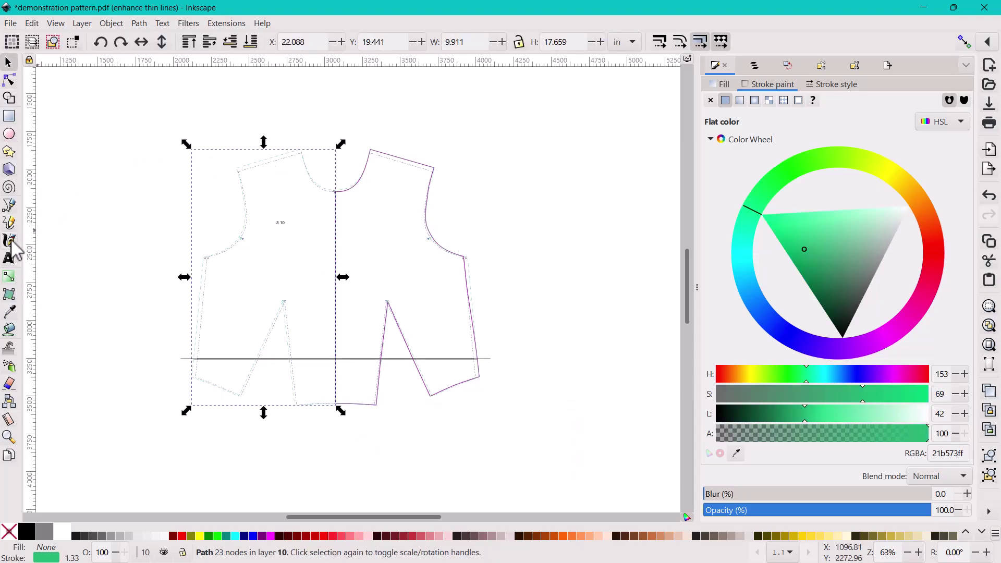
left_click(9, 204)
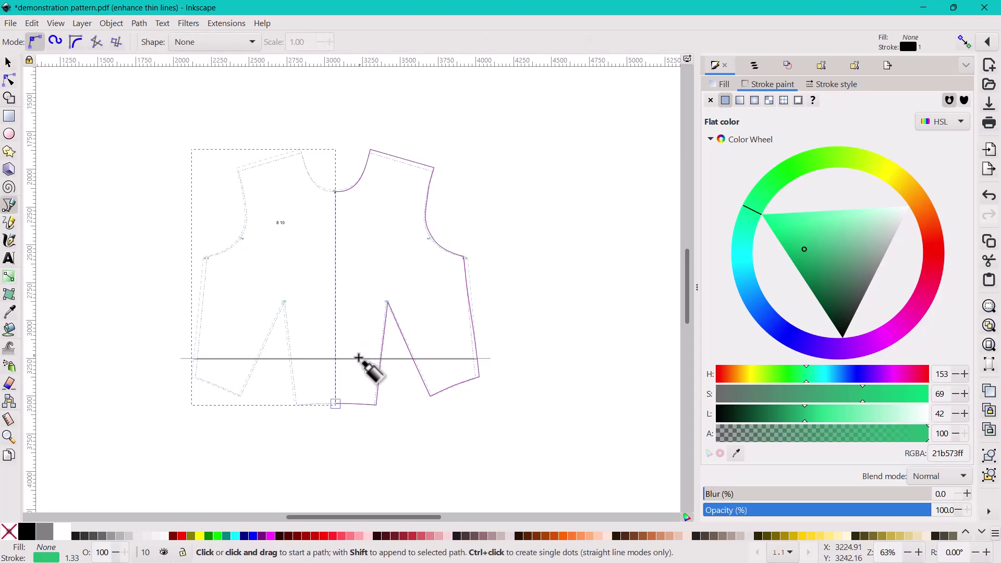
scroll(288, 327, "up", 3)
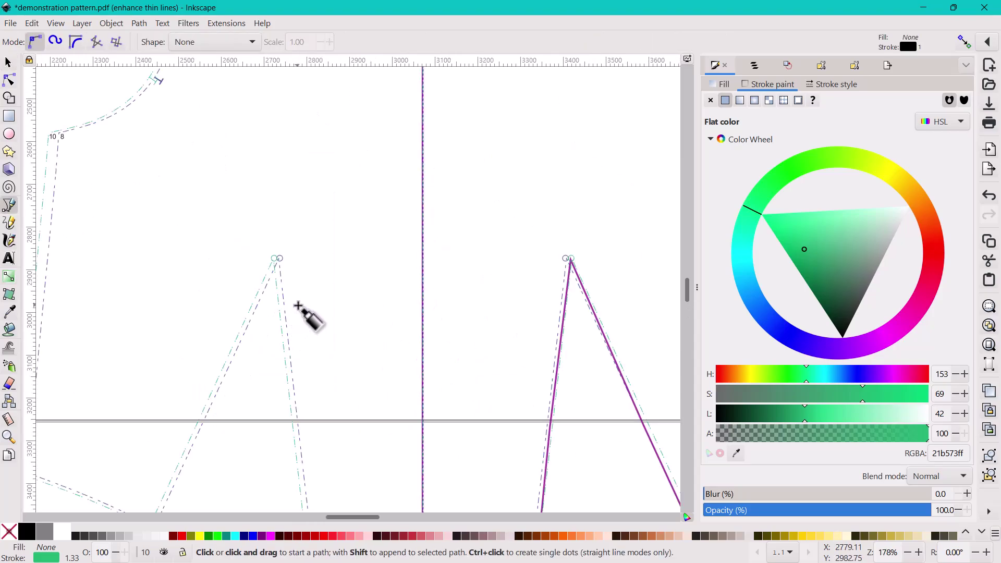
scroll(305, 310, "down", 6)
scroll(302, 304, "down", 2)
scroll(306, 313, "down", 2)
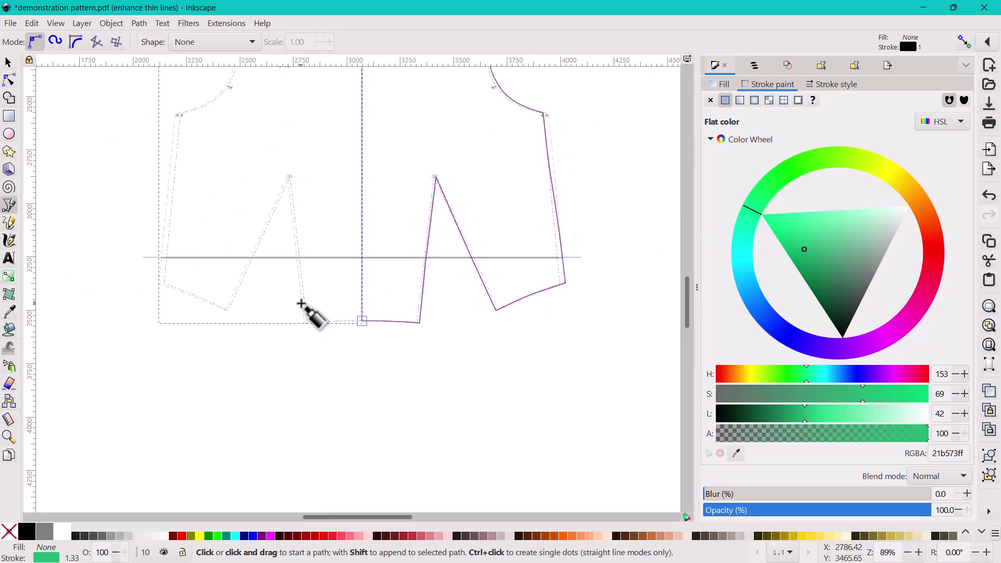
scroll(315, 271, "up", 2)
scroll(342, 223, "up", 2)
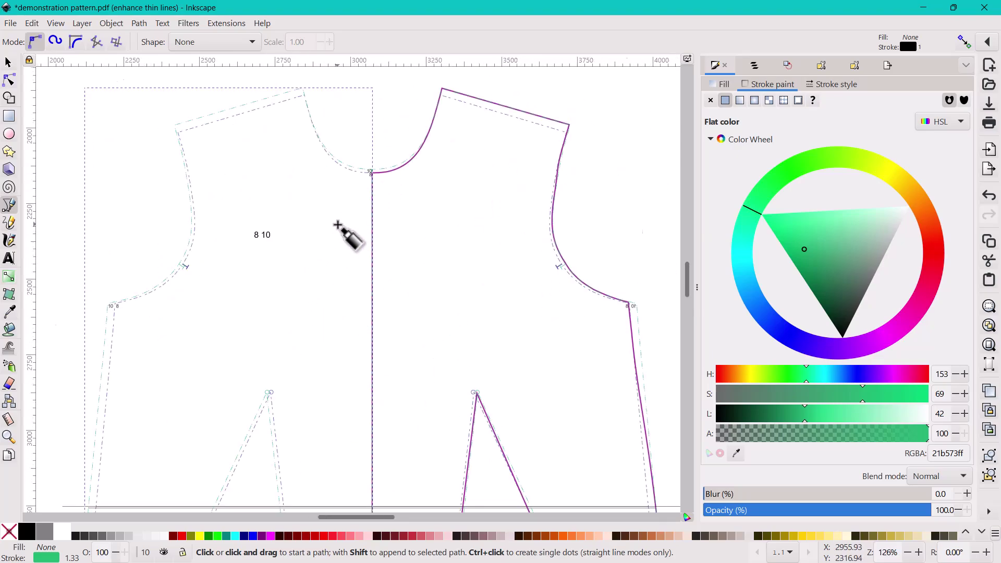
scroll(339, 221, "up", 3)
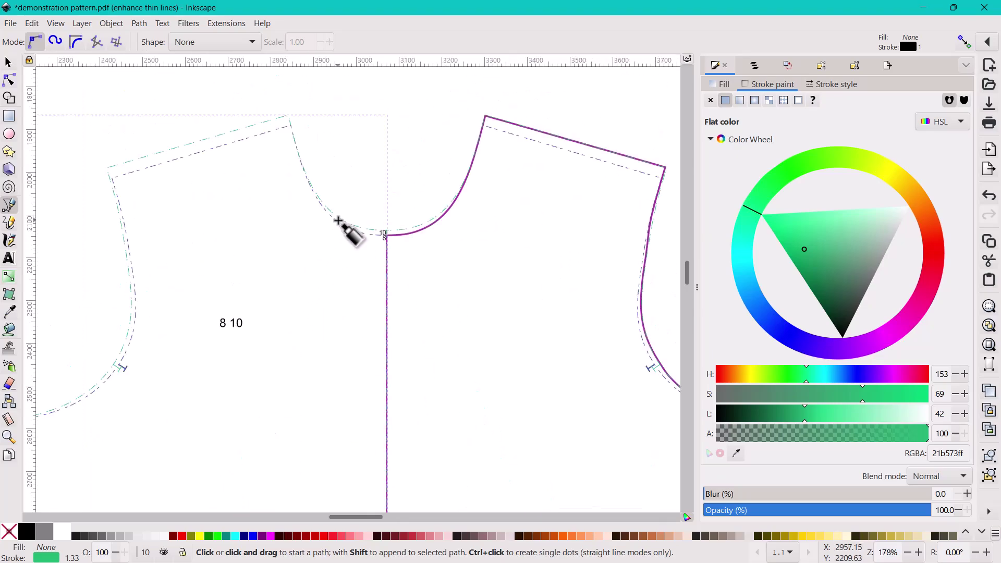
left_click(383, 235)
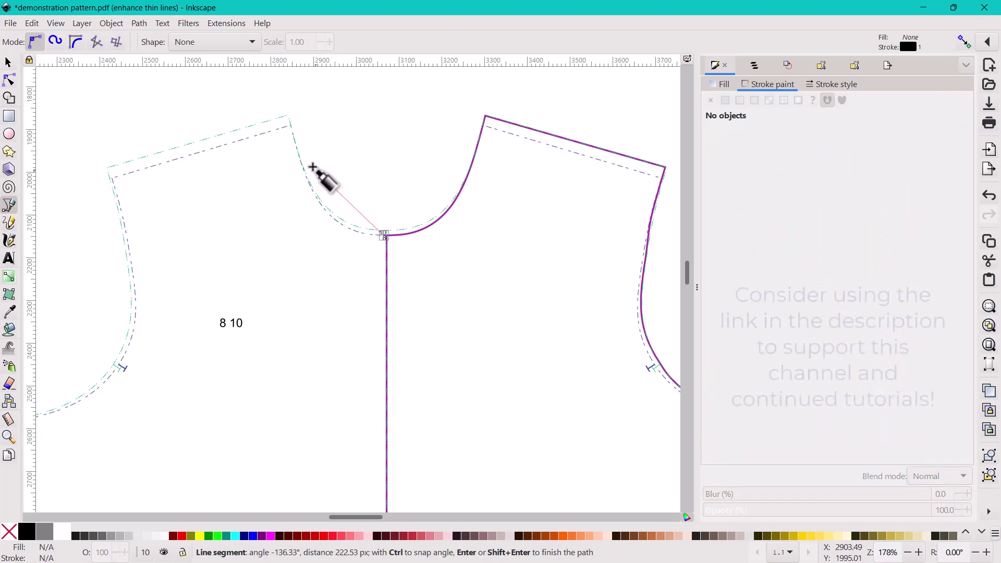
left_click(291, 126)
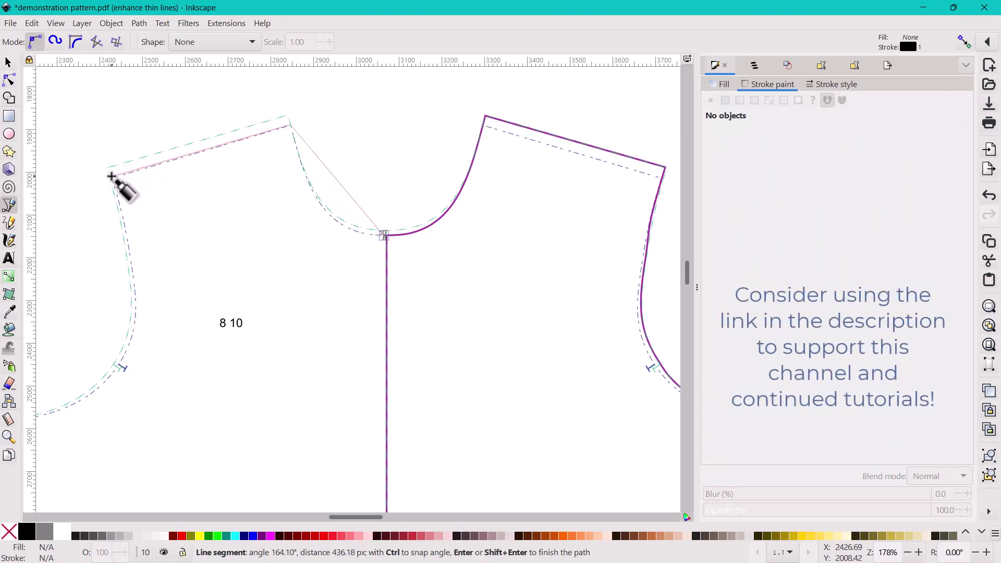
left_click(112, 177)
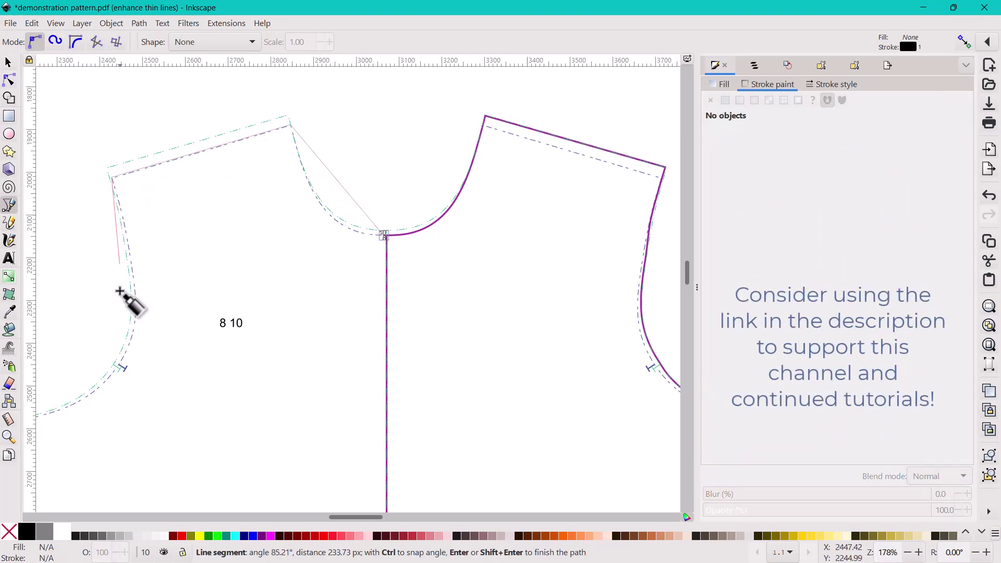
Continue the Pen path with straight segments to the armhole notch and end it at the size 8 underarm corner.
left_click(121, 361)
scroll(136, 352, "down", 2)
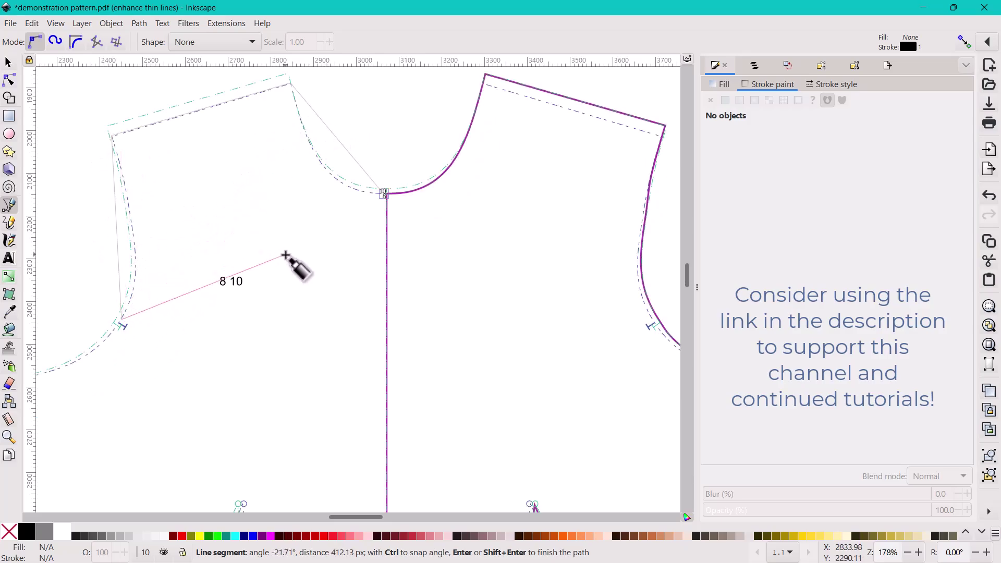
scroll(291, 267, "down", 2)
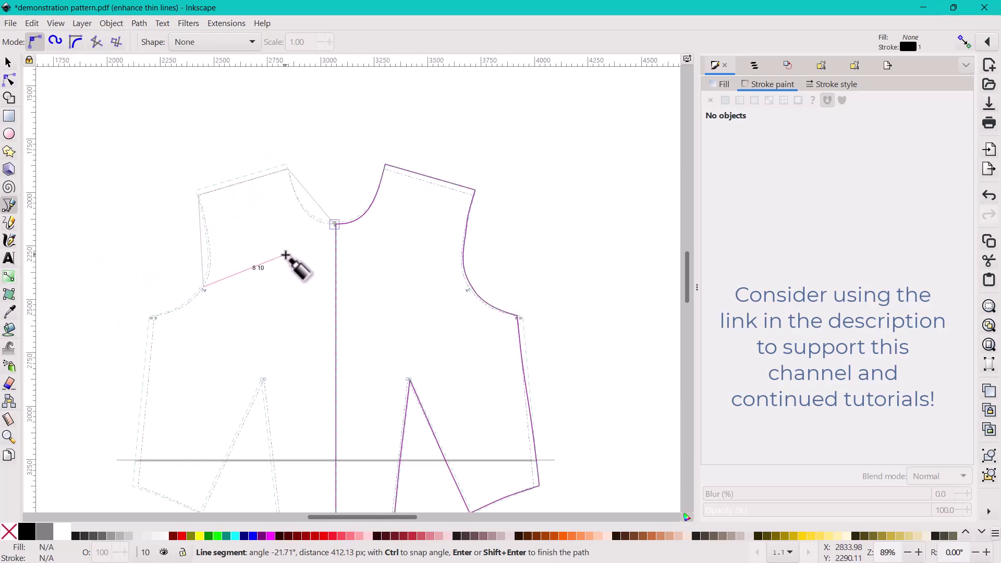
scroll(155, 320, "up", 4)
double_click(152, 328)
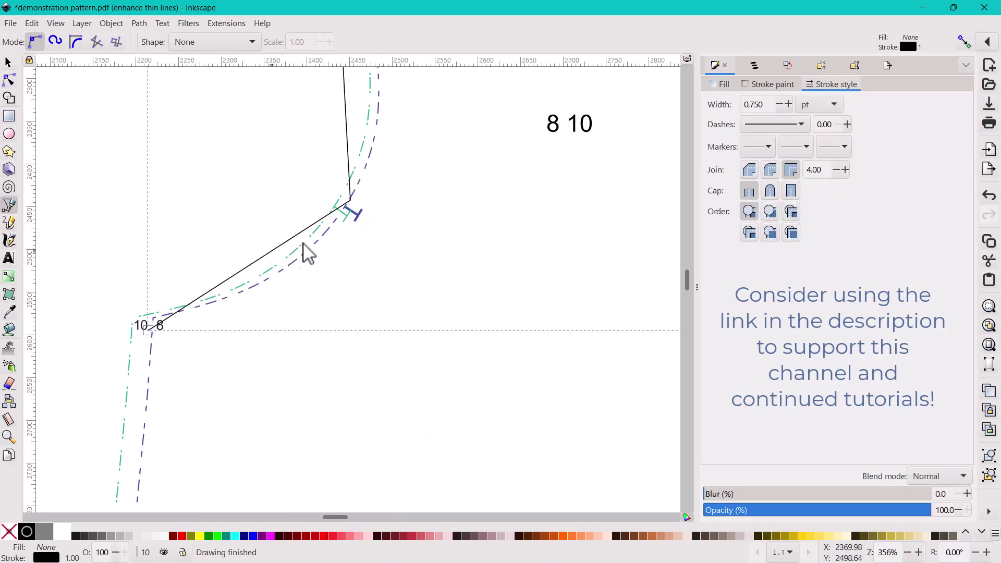
Set the new path's stroke width to 5 pt.
double_click(764, 104)
type("5")
key("Return")
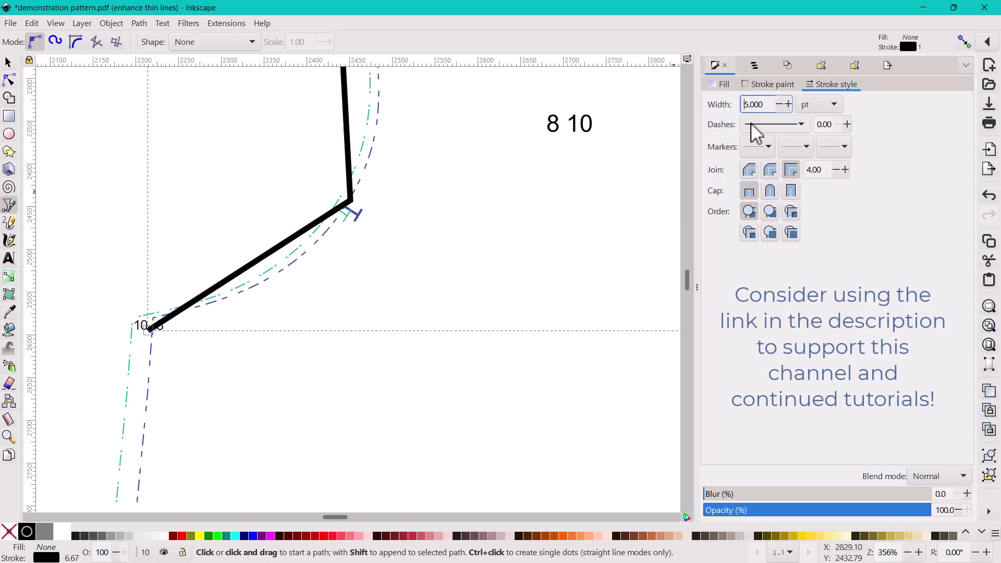
Extend the path from the underarm down the side seam, around the waist and dart, and close it up the centre front.
scroll(472, 259, "down", 4)
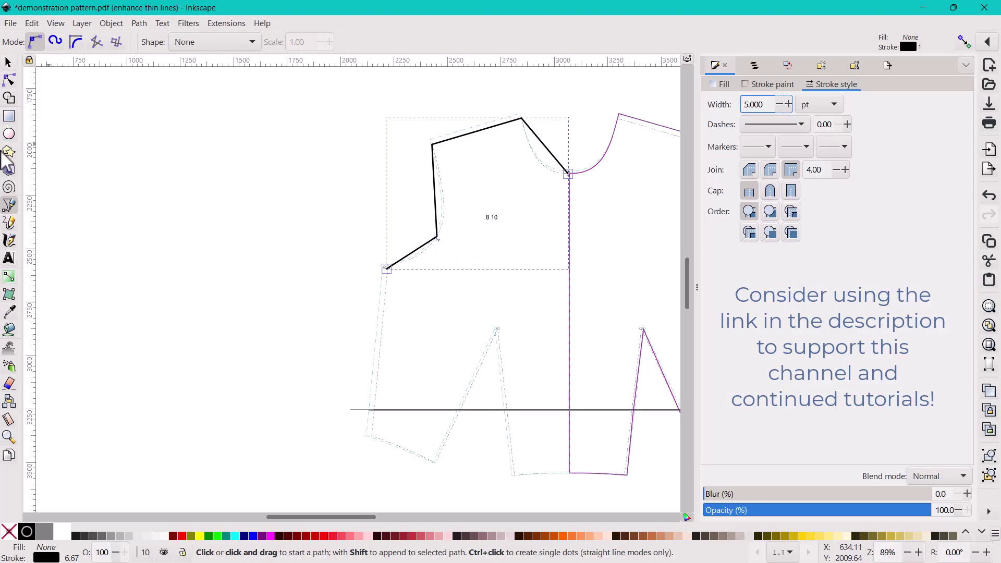
left_click(387, 269)
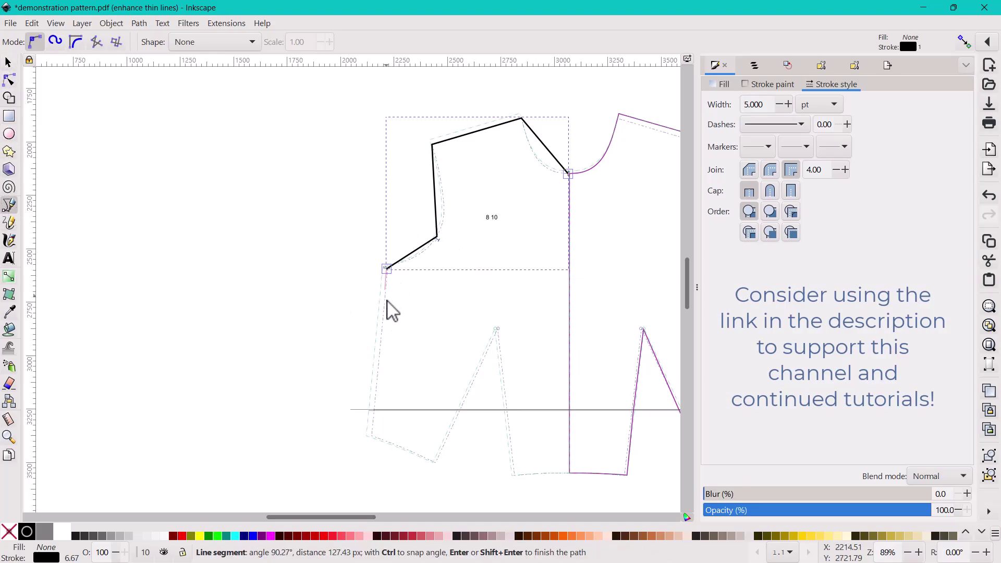
left_click(377, 438)
left_click(437, 464)
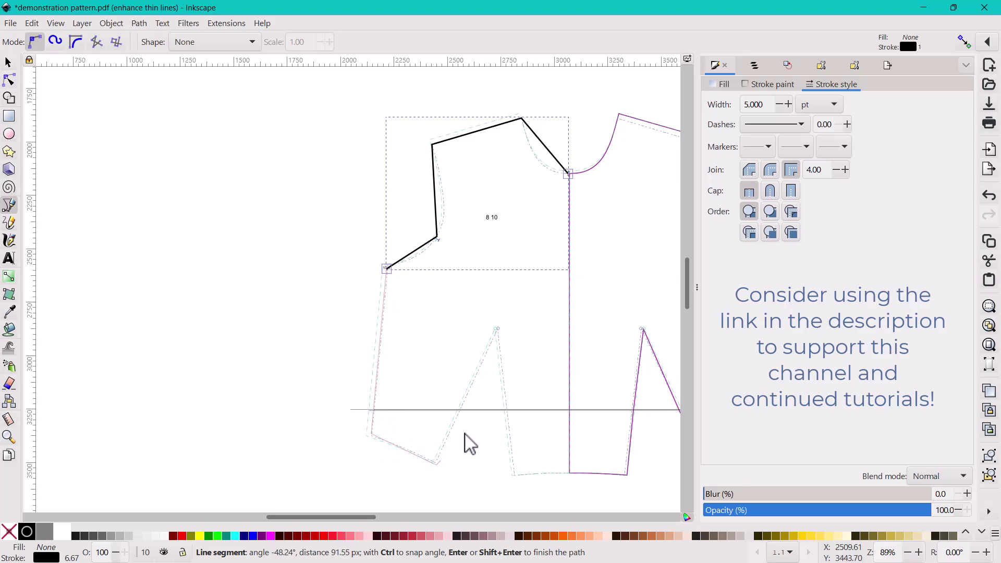
left_click(496, 332)
left_click(513, 474)
left_click(570, 473)
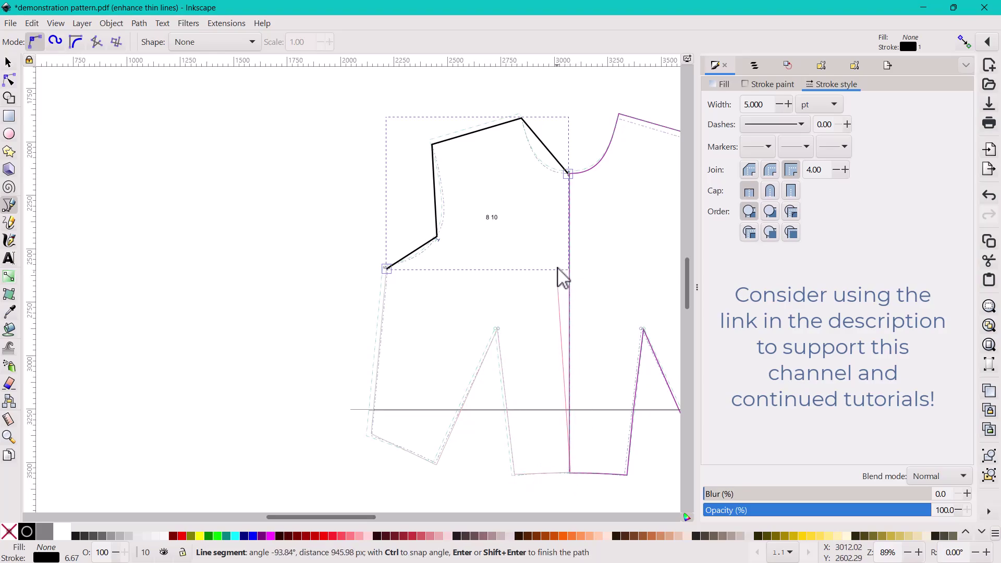
left_click(569, 174)
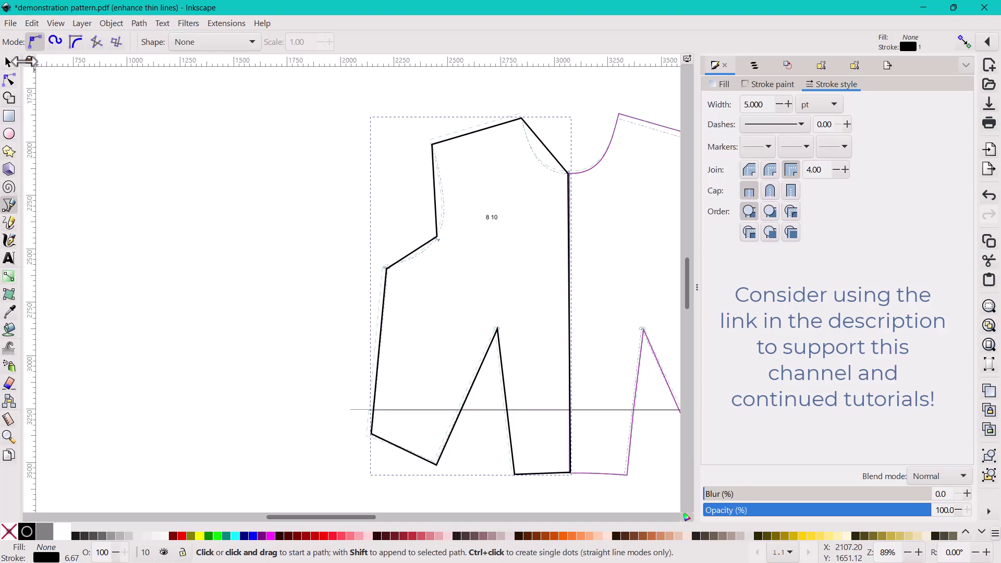
Bend the straight upper armhole, lower armhole and neckline segments of the black outline into curves following the size 8 line.
left_click(11, 79)
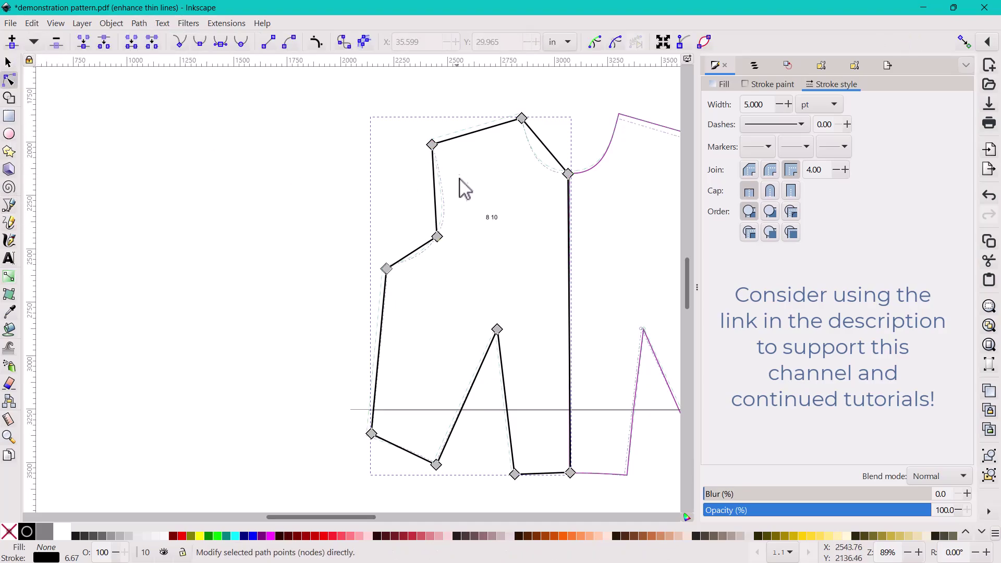
left_click_drag(446, 208, 444, 211)
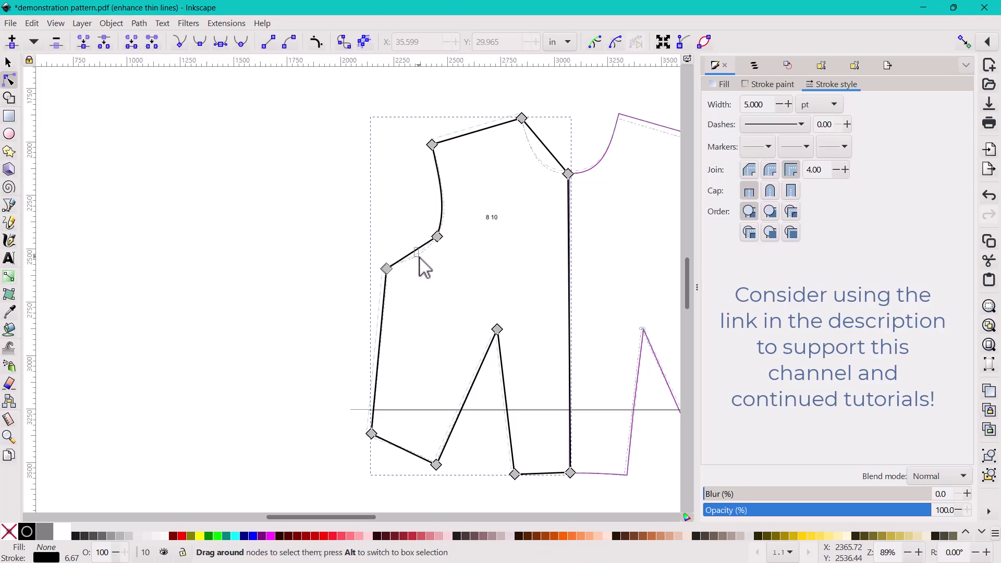
left_click_drag(415, 251, 418, 264)
left_click_drag(557, 164, 548, 172)
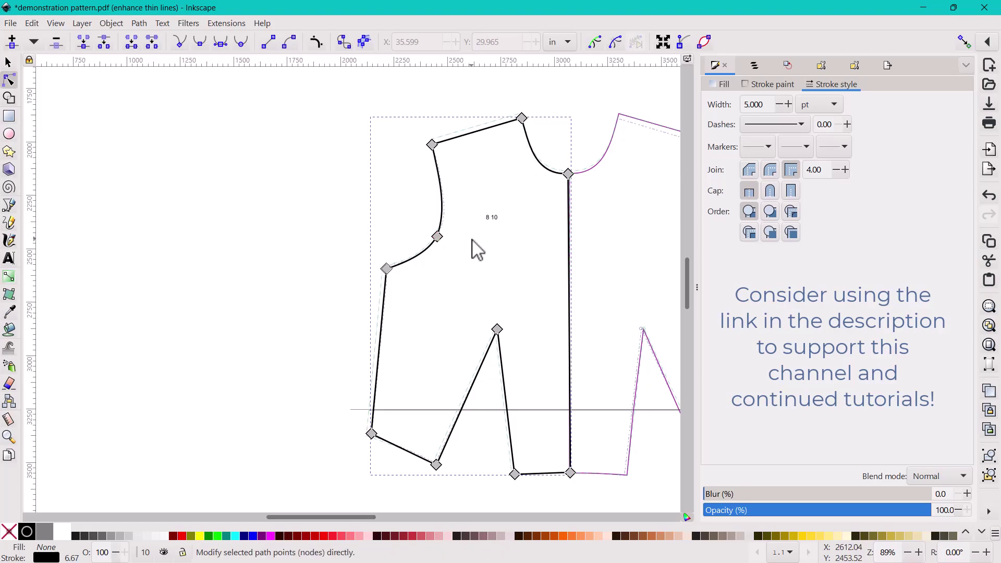
Refine the upper armhole curve above the notch so it follows the size 8 line more closely.
scroll(478, 247, "up", 5)
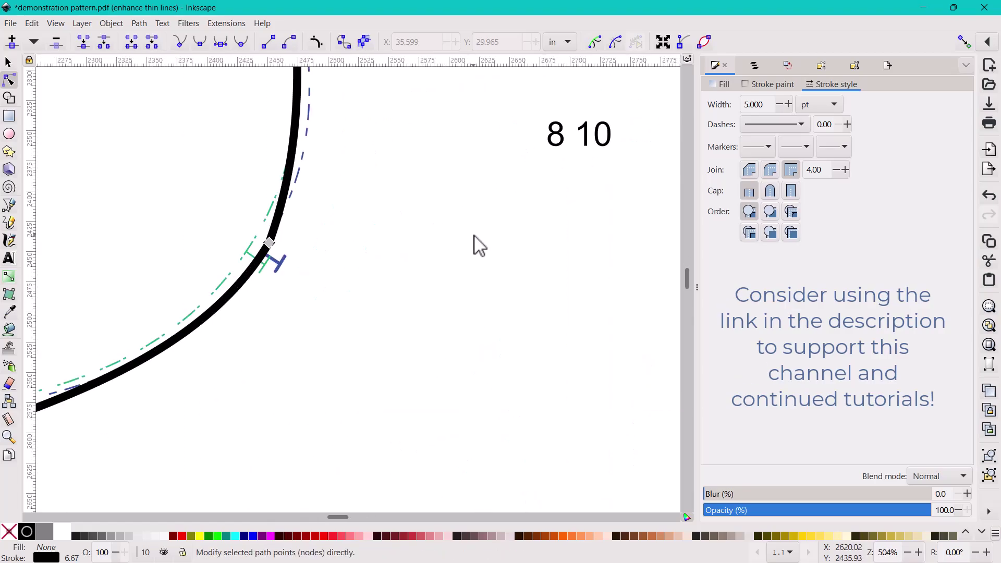
scroll(478, 248, "down", 2)
left_click_drag(385, 165, 389, 166)
scroll(395, 175, "down", 3)
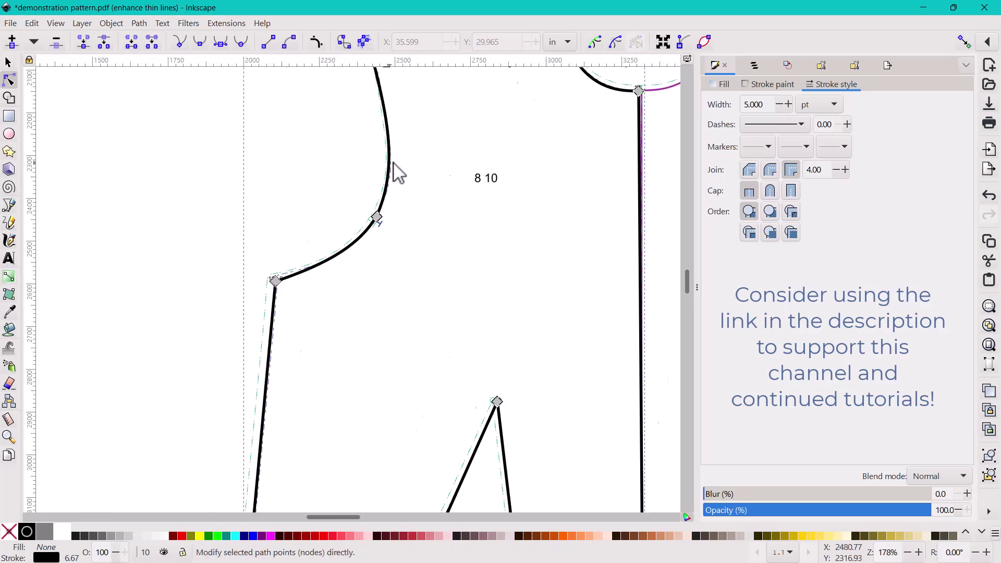
Bring both bodice halves into view and switch to the Selector tool with the traced black outline selected.
scroll(479, 182, "down", 1)
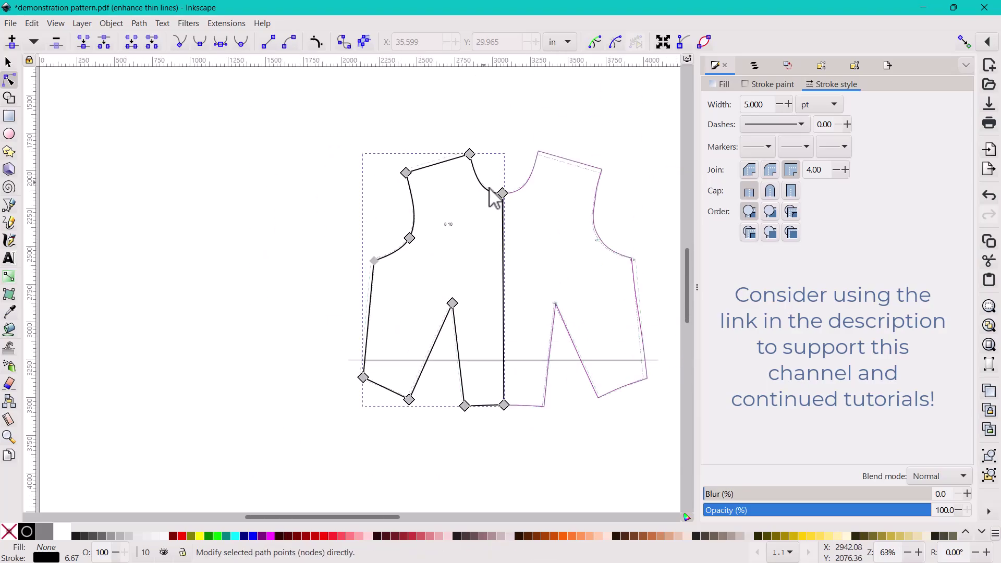
left_click_drag(378, 519, 408, 519)
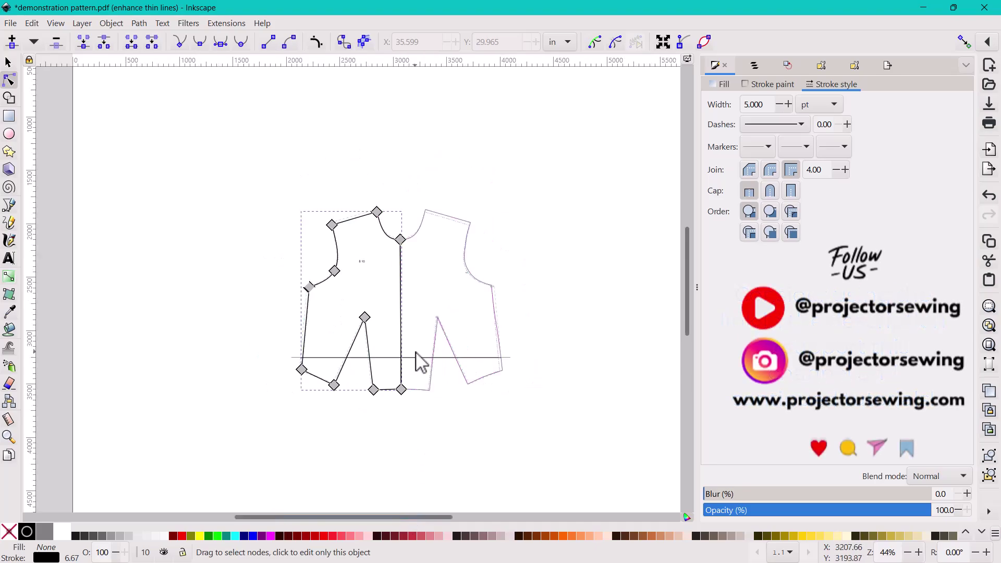
scroll(419, 365, "up", 1)
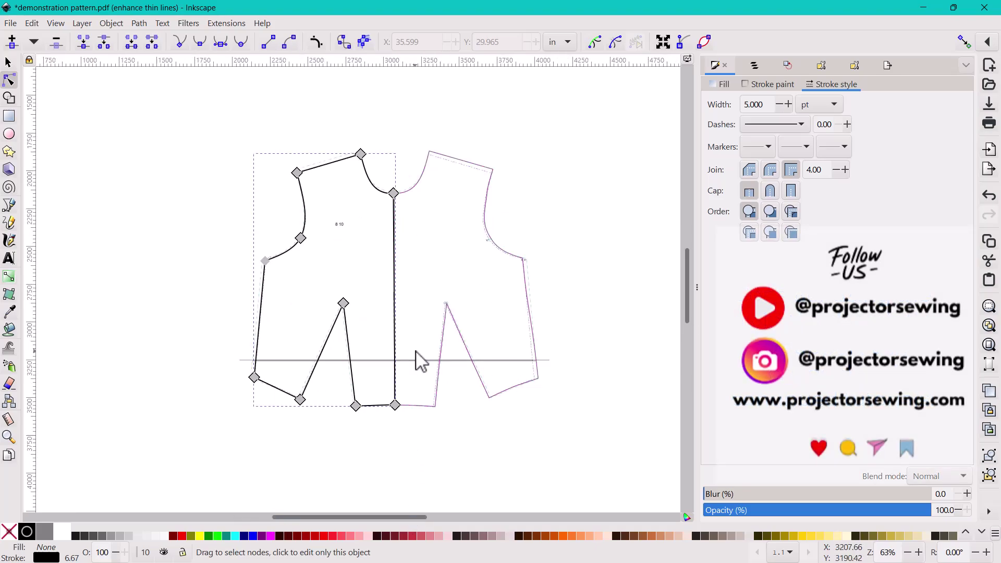
left_click(8, 64)
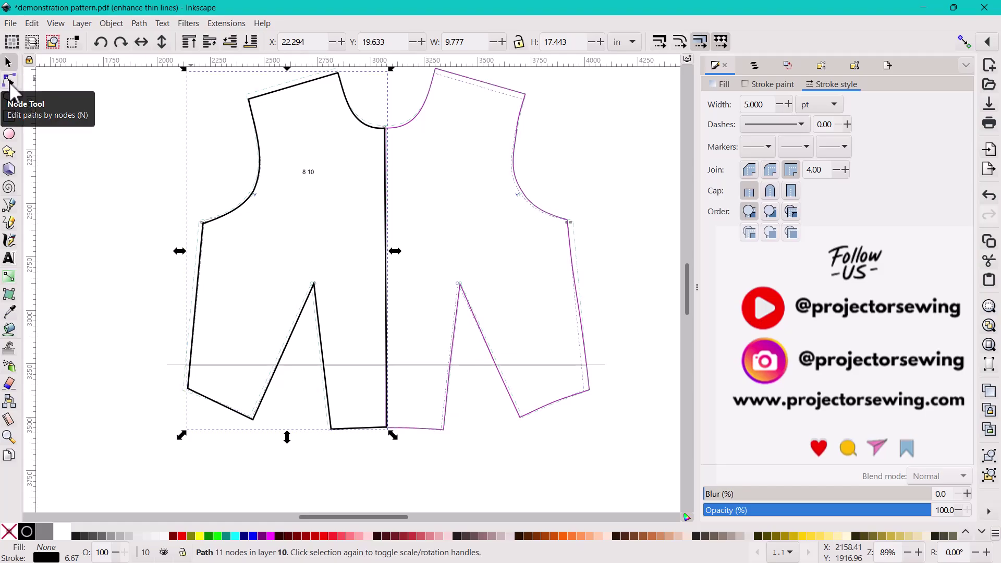